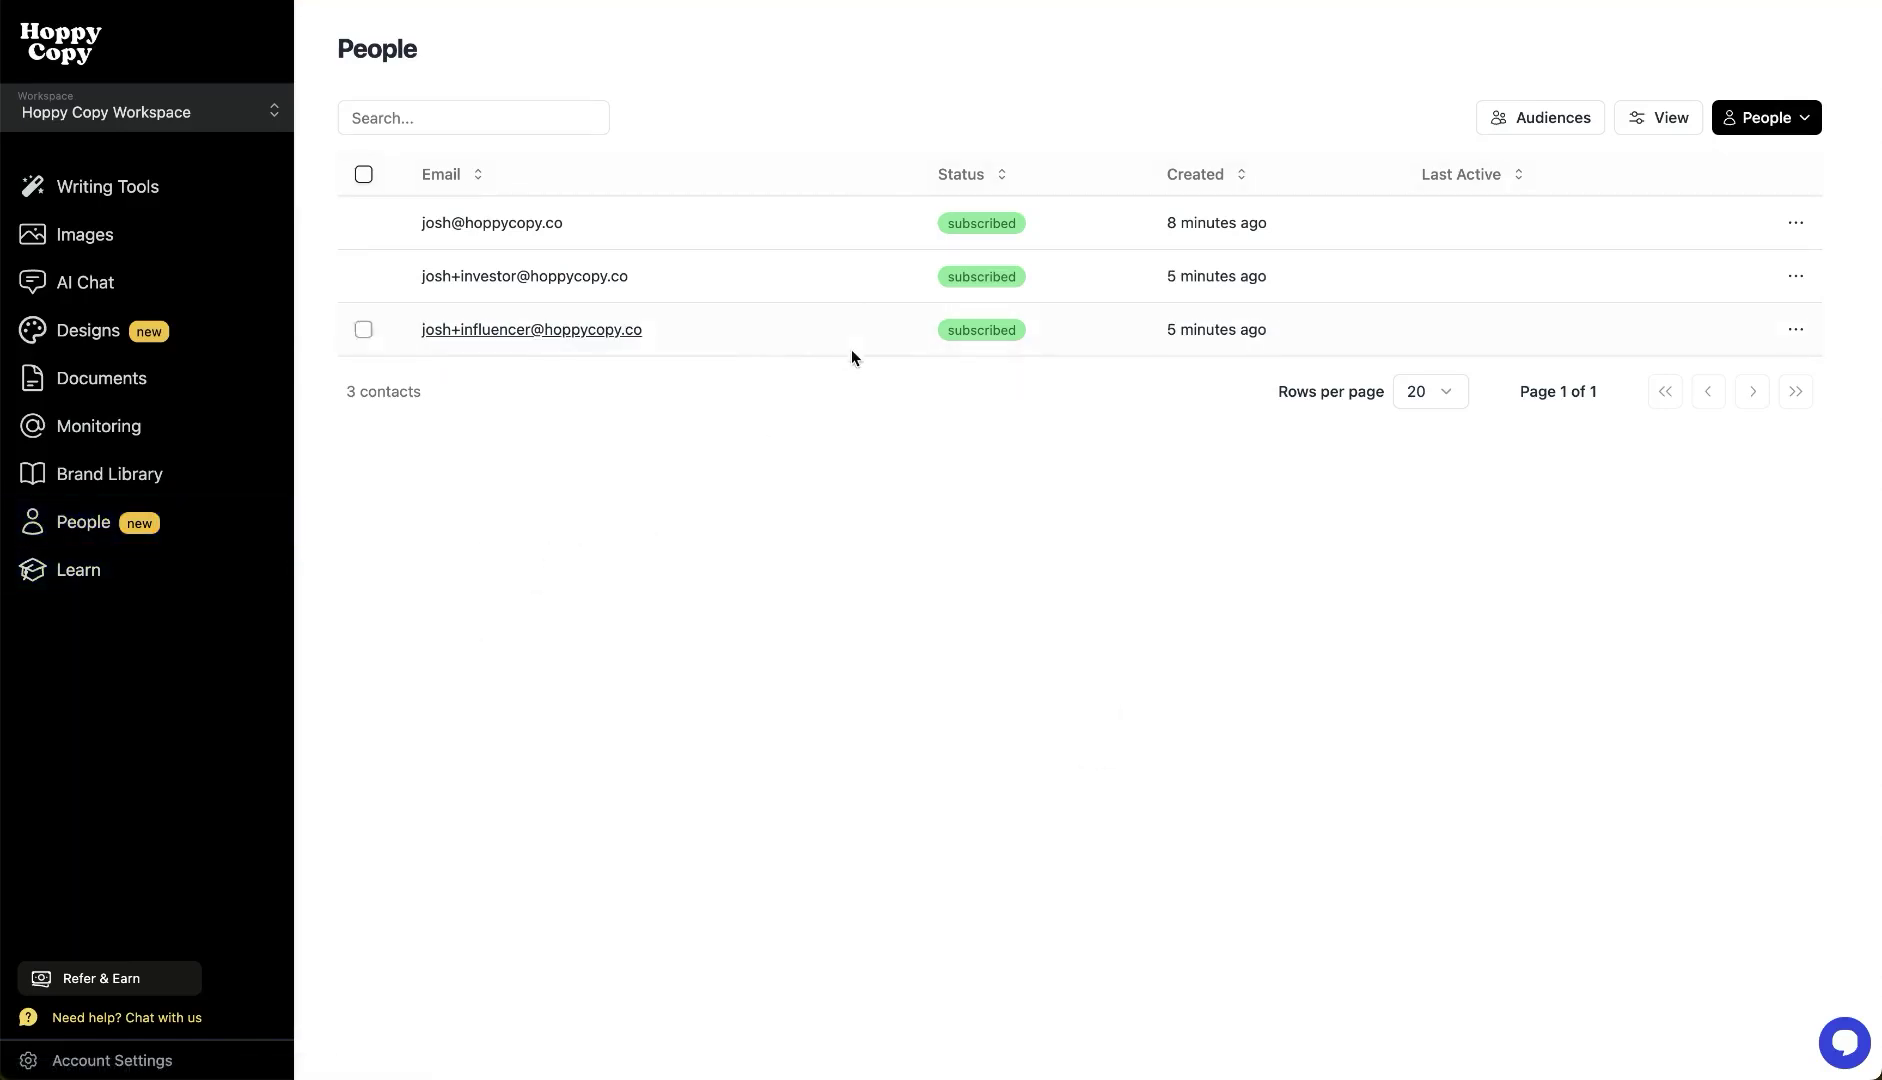
# Step: Filter the People contacts to the Investors audience
pyautogui.click(1805, 118)
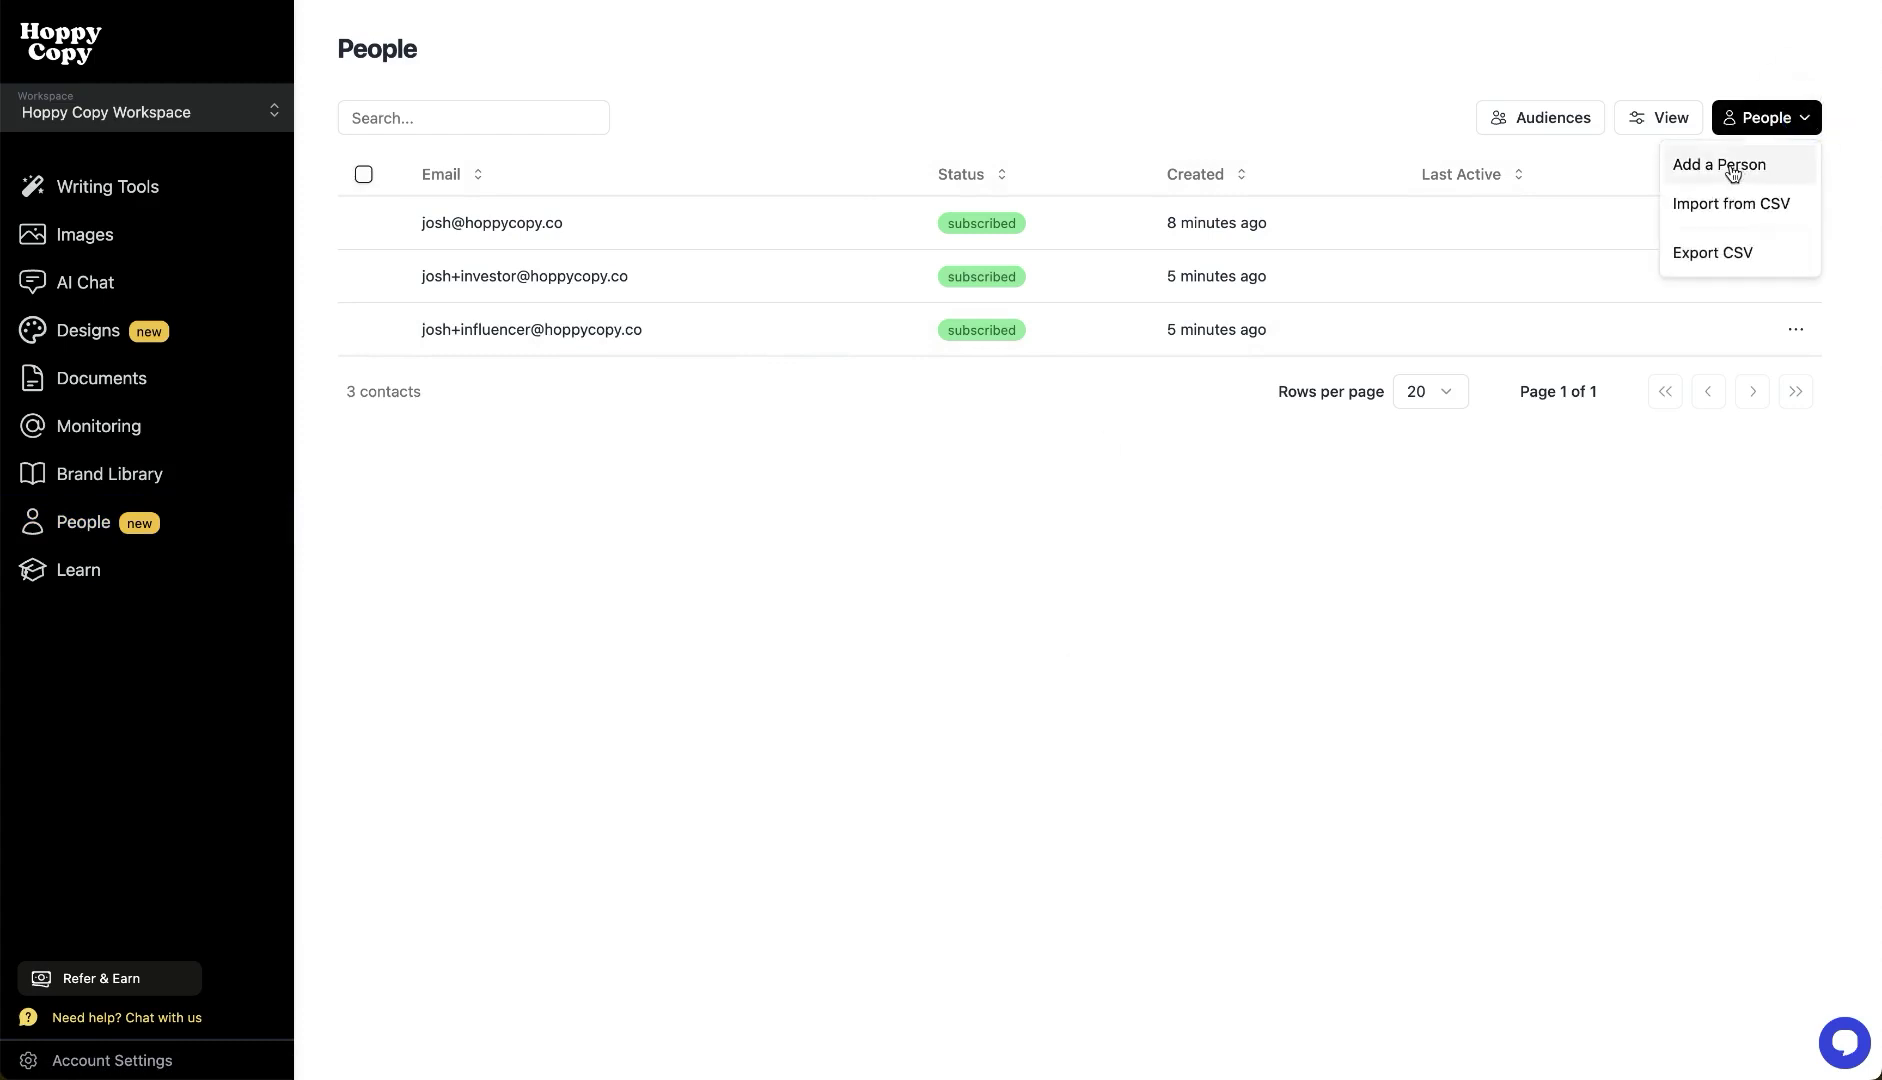
pyautogui.click(1326, 634)
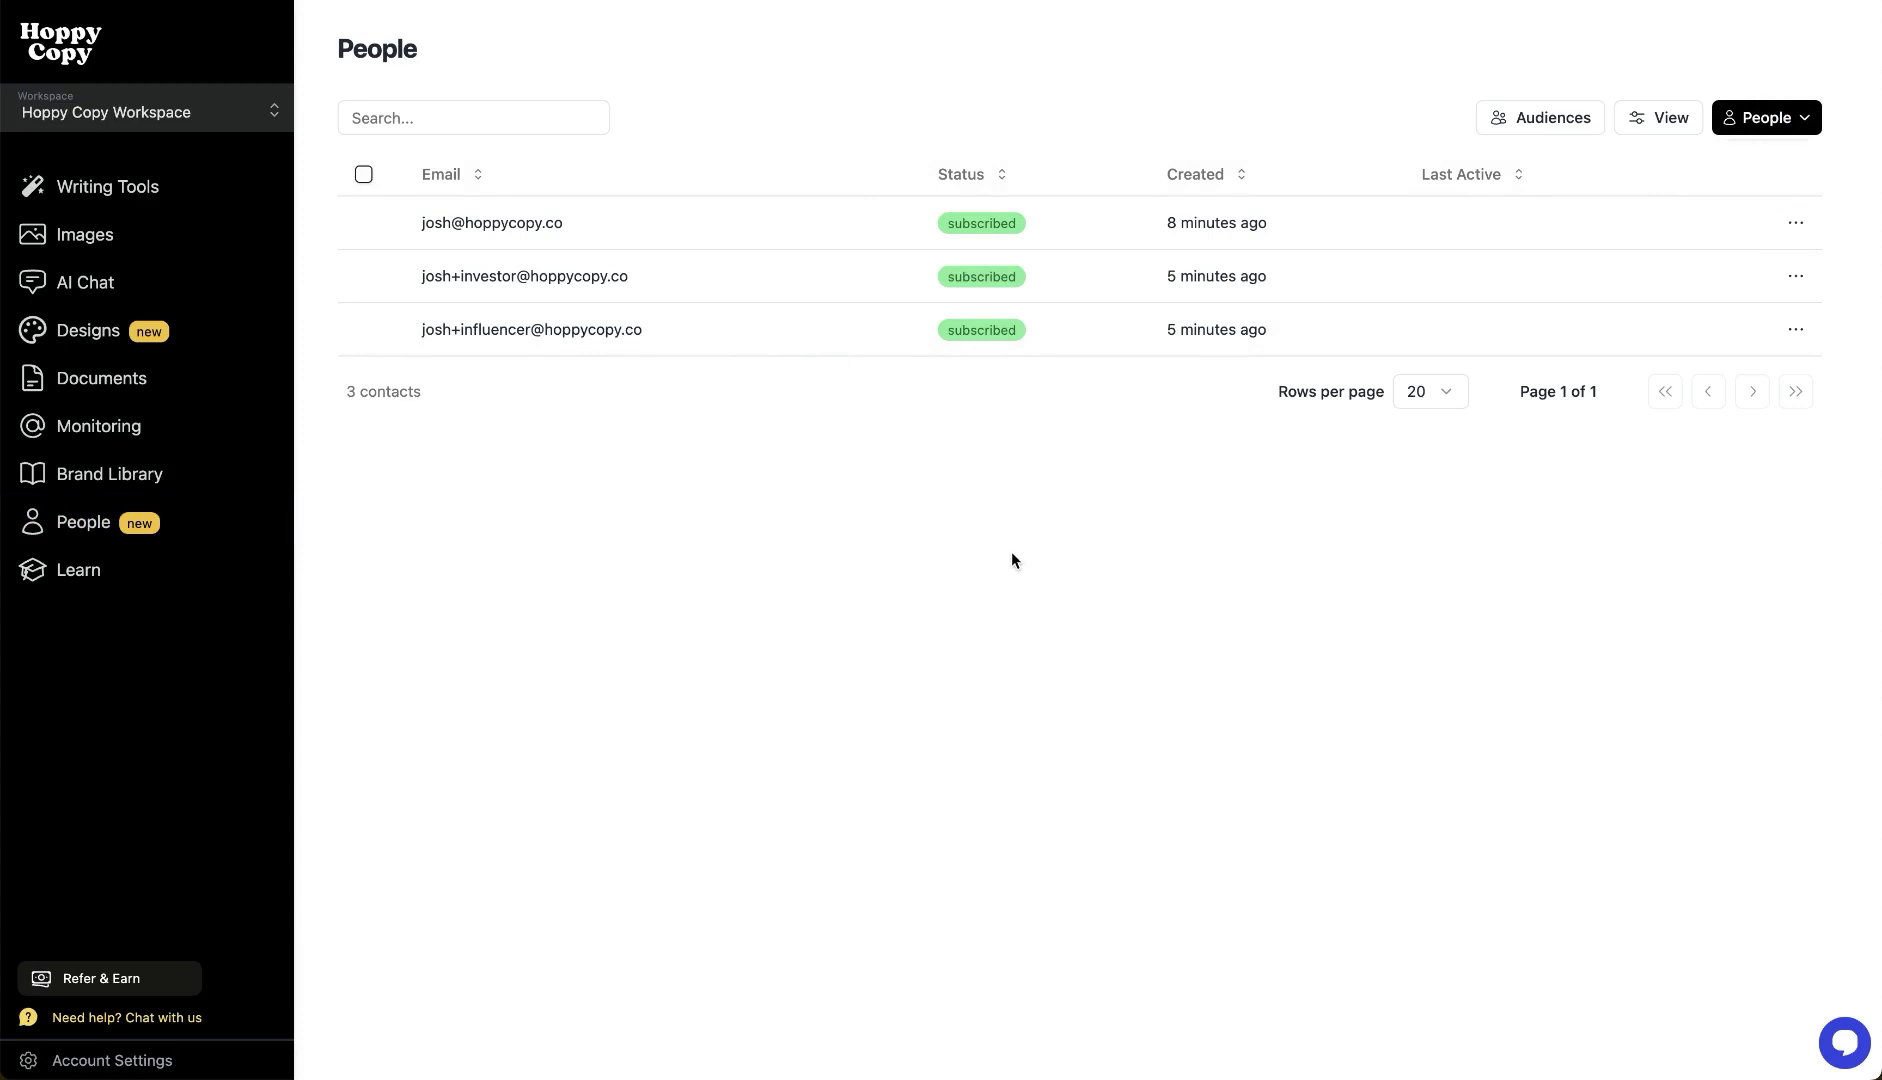
pyautogui.click(1556, 117)
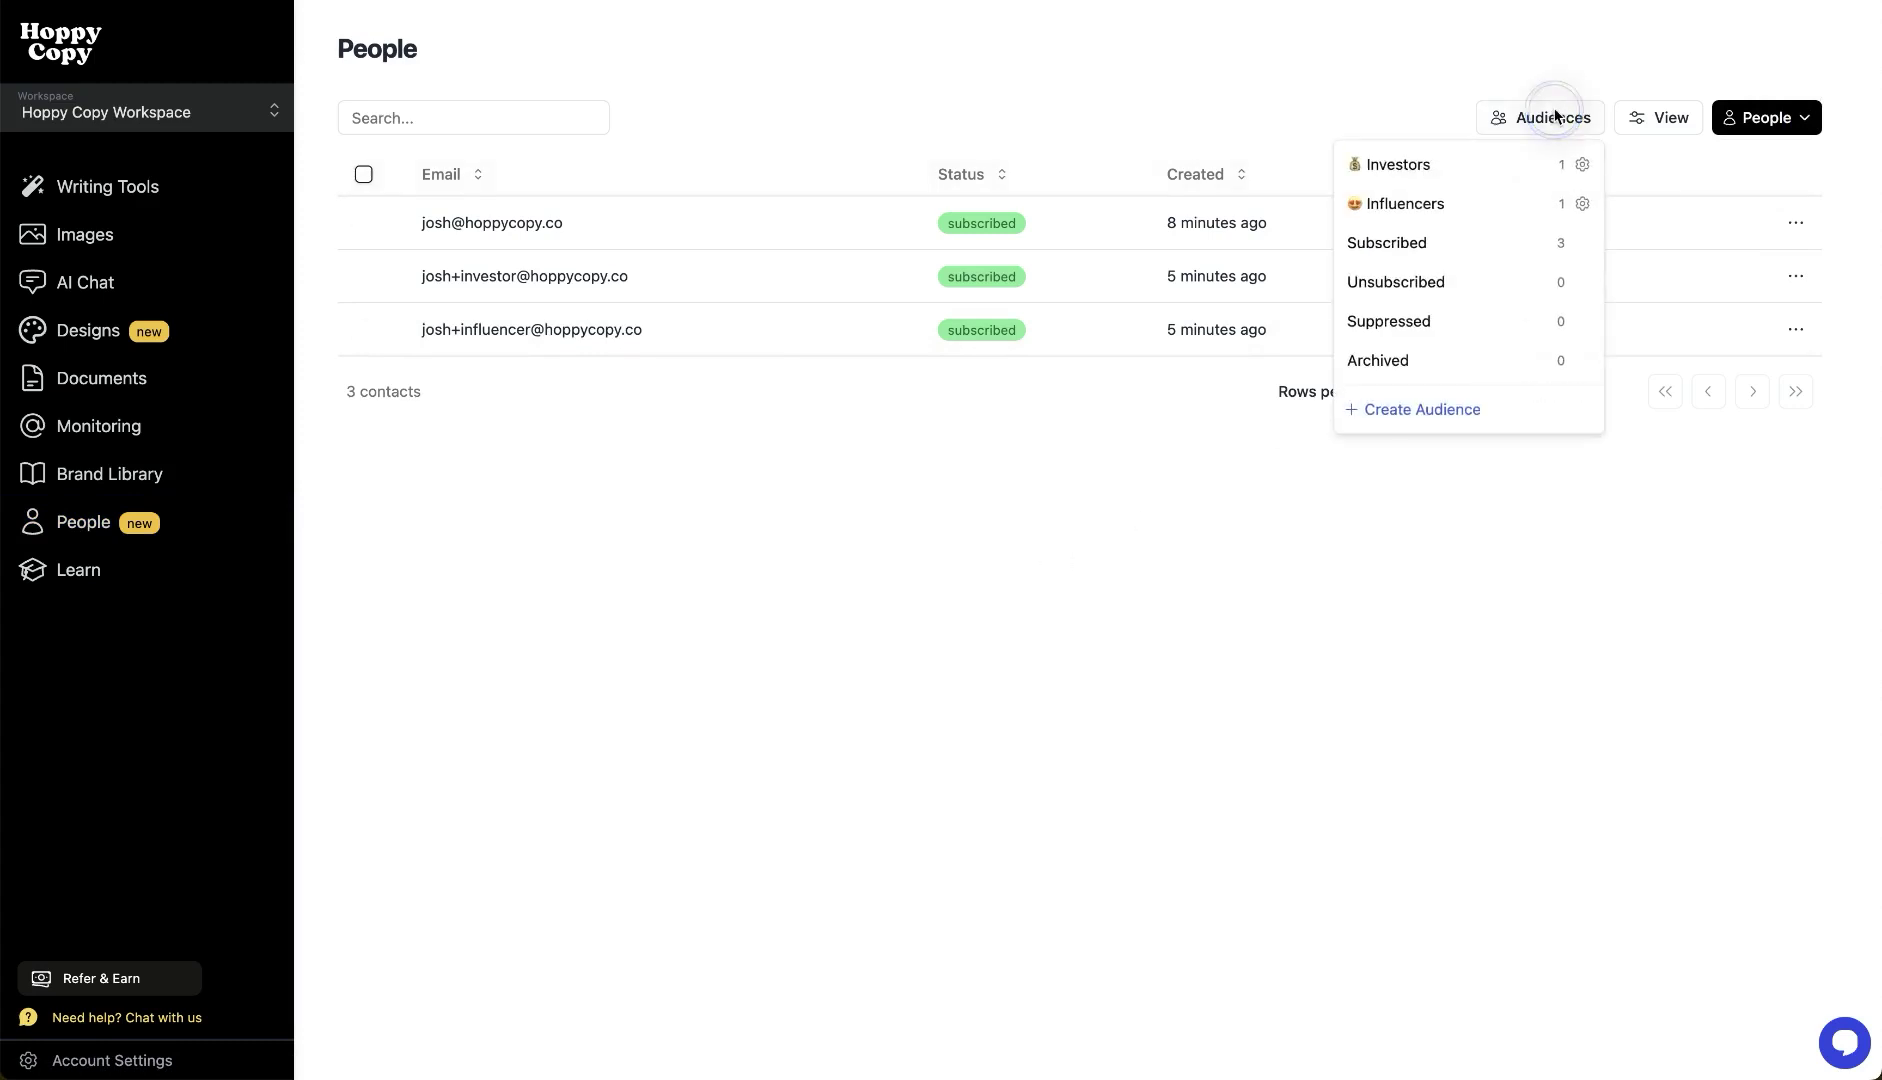
pyautogui.click(1446, 178)
# Step: Clear the filter and open the Investors audience's settings, which use Type contains investor
pyautogui.click(1449, 117)
pyautogui.click(1495, 117)
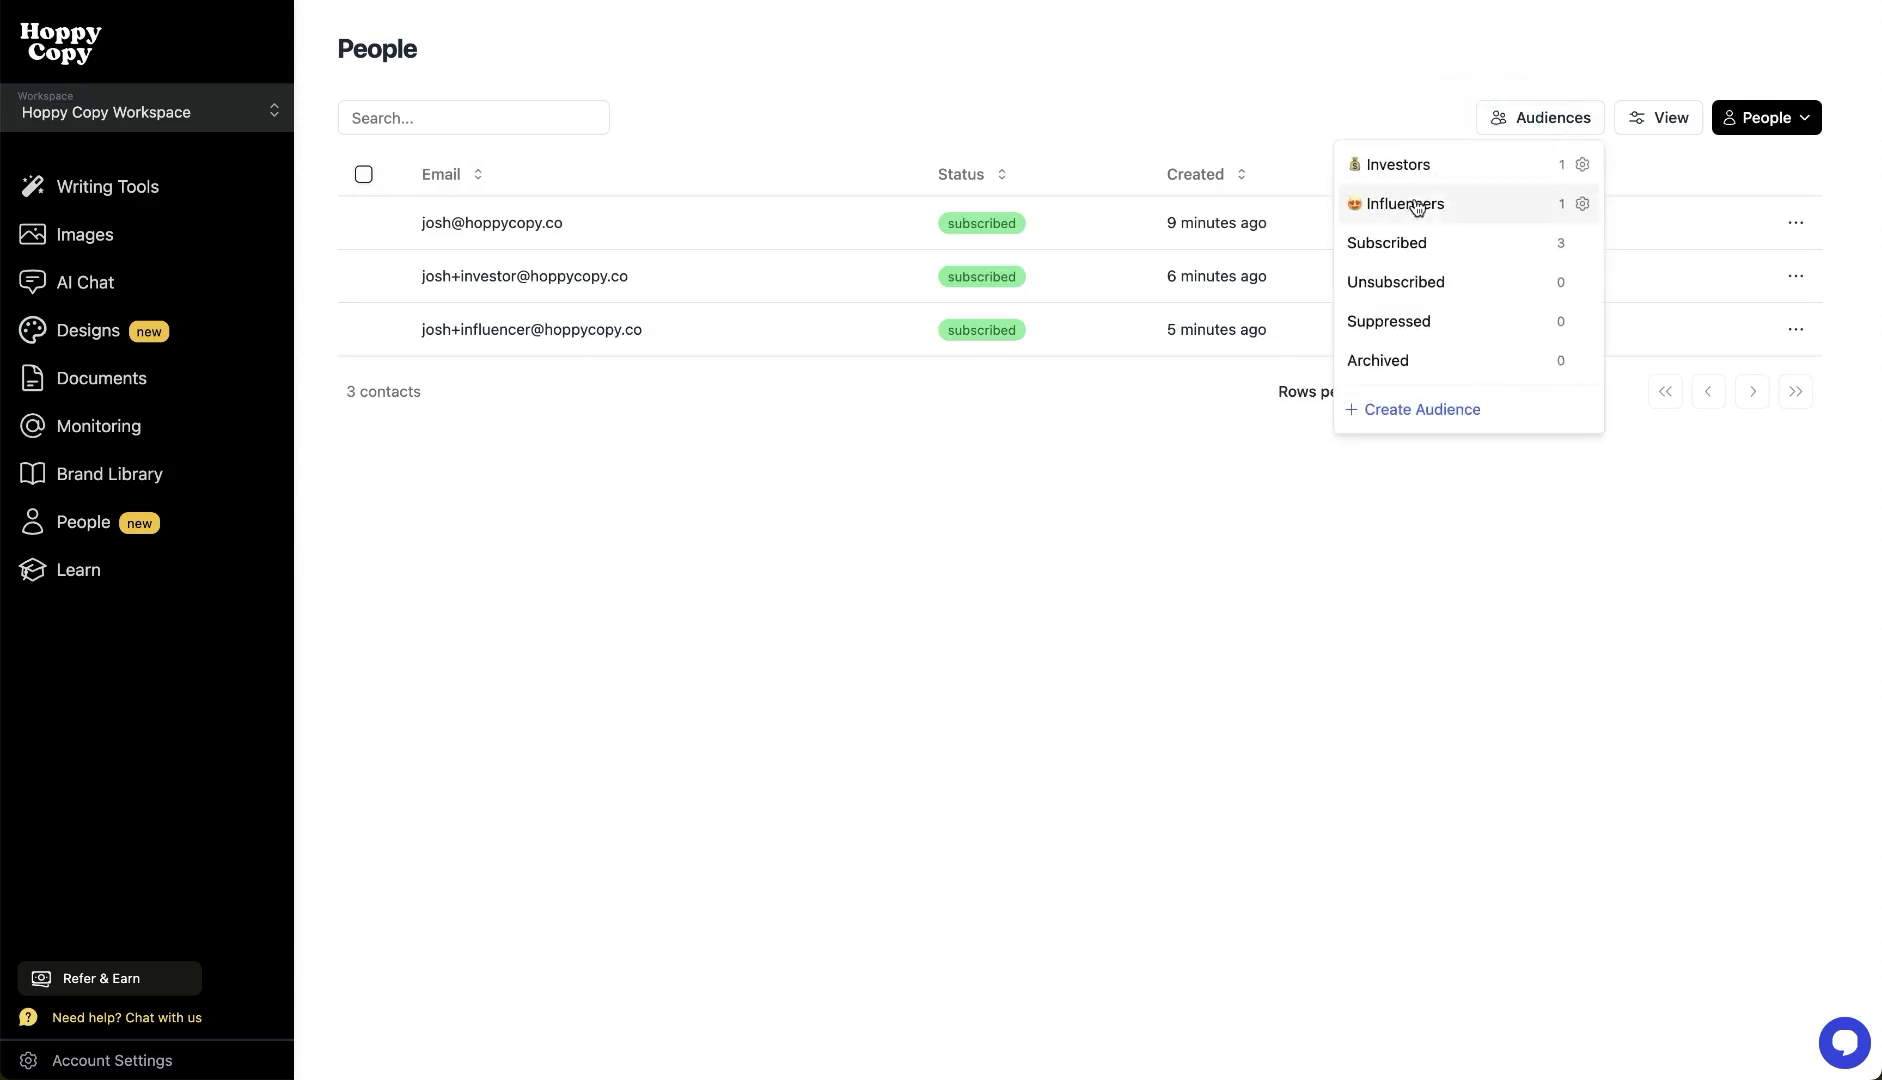
pyautogui.click(1436, 131)
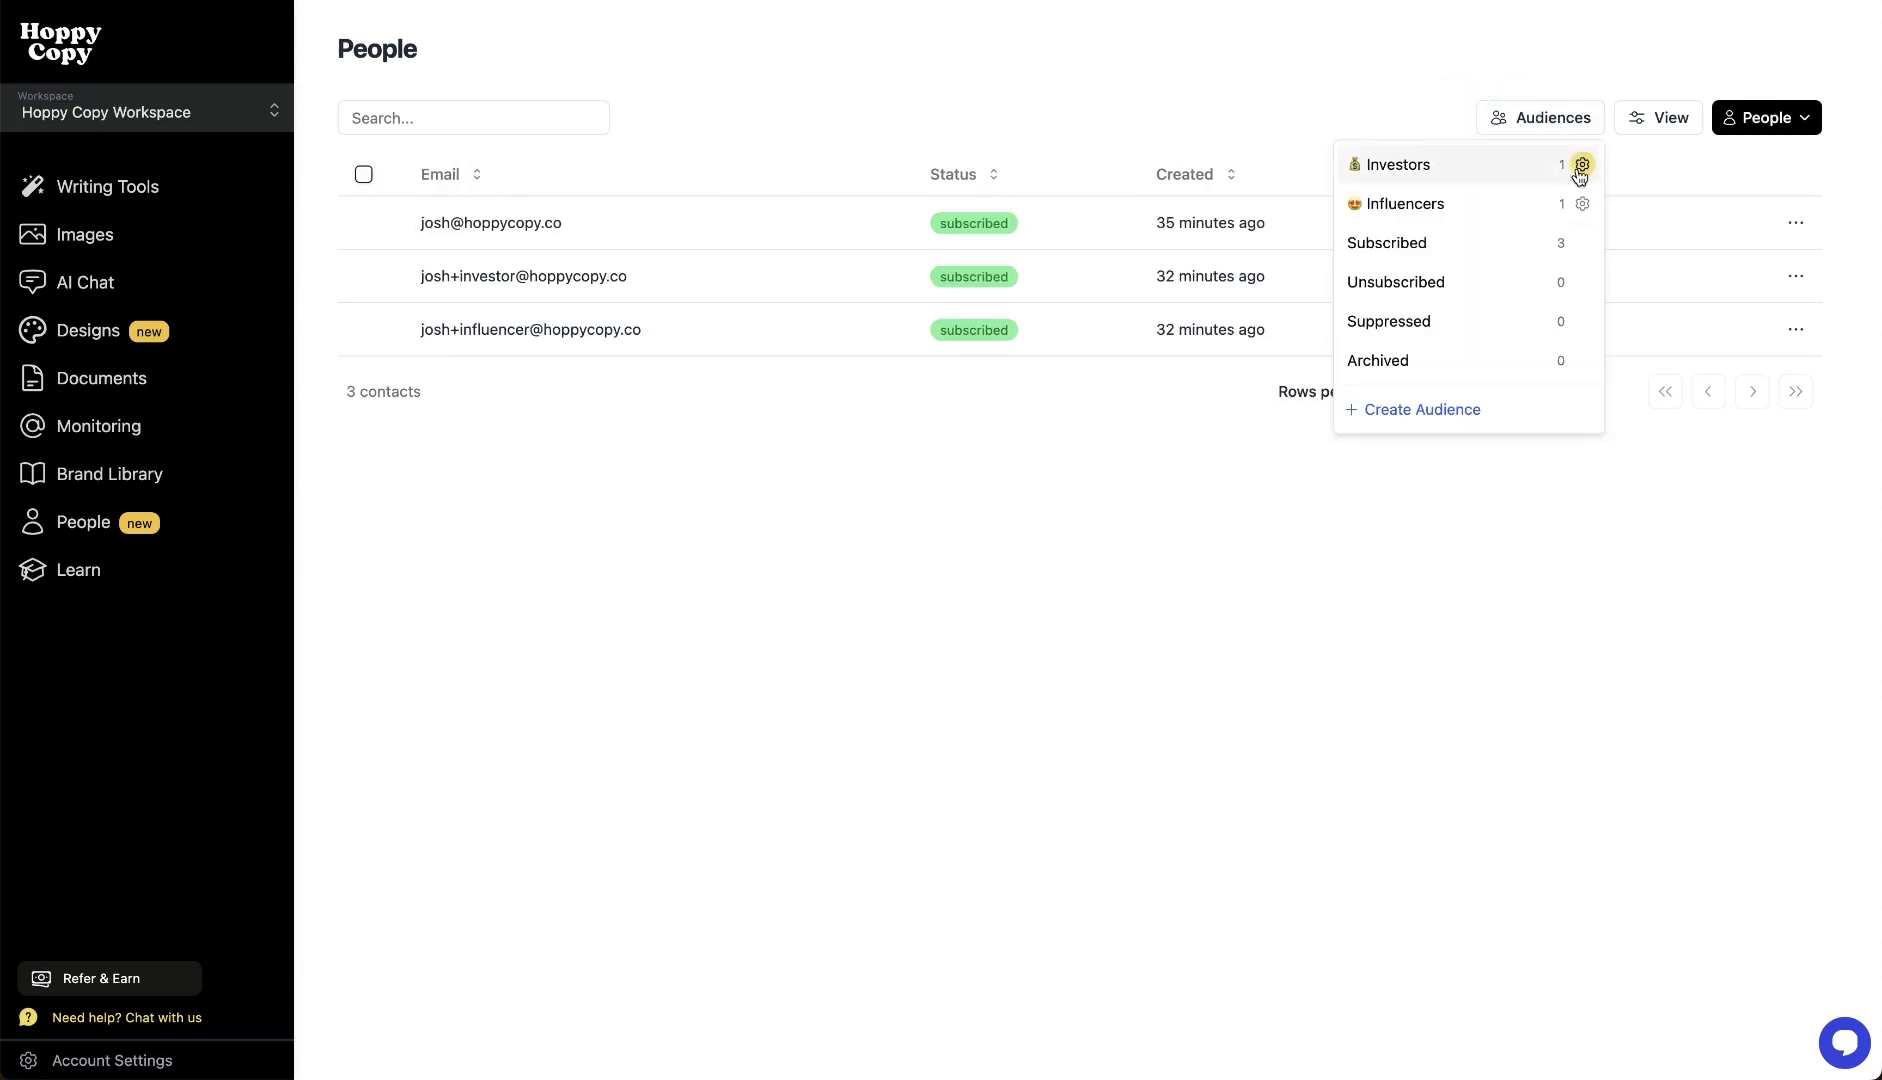
pyautogui.click(1582, 167)
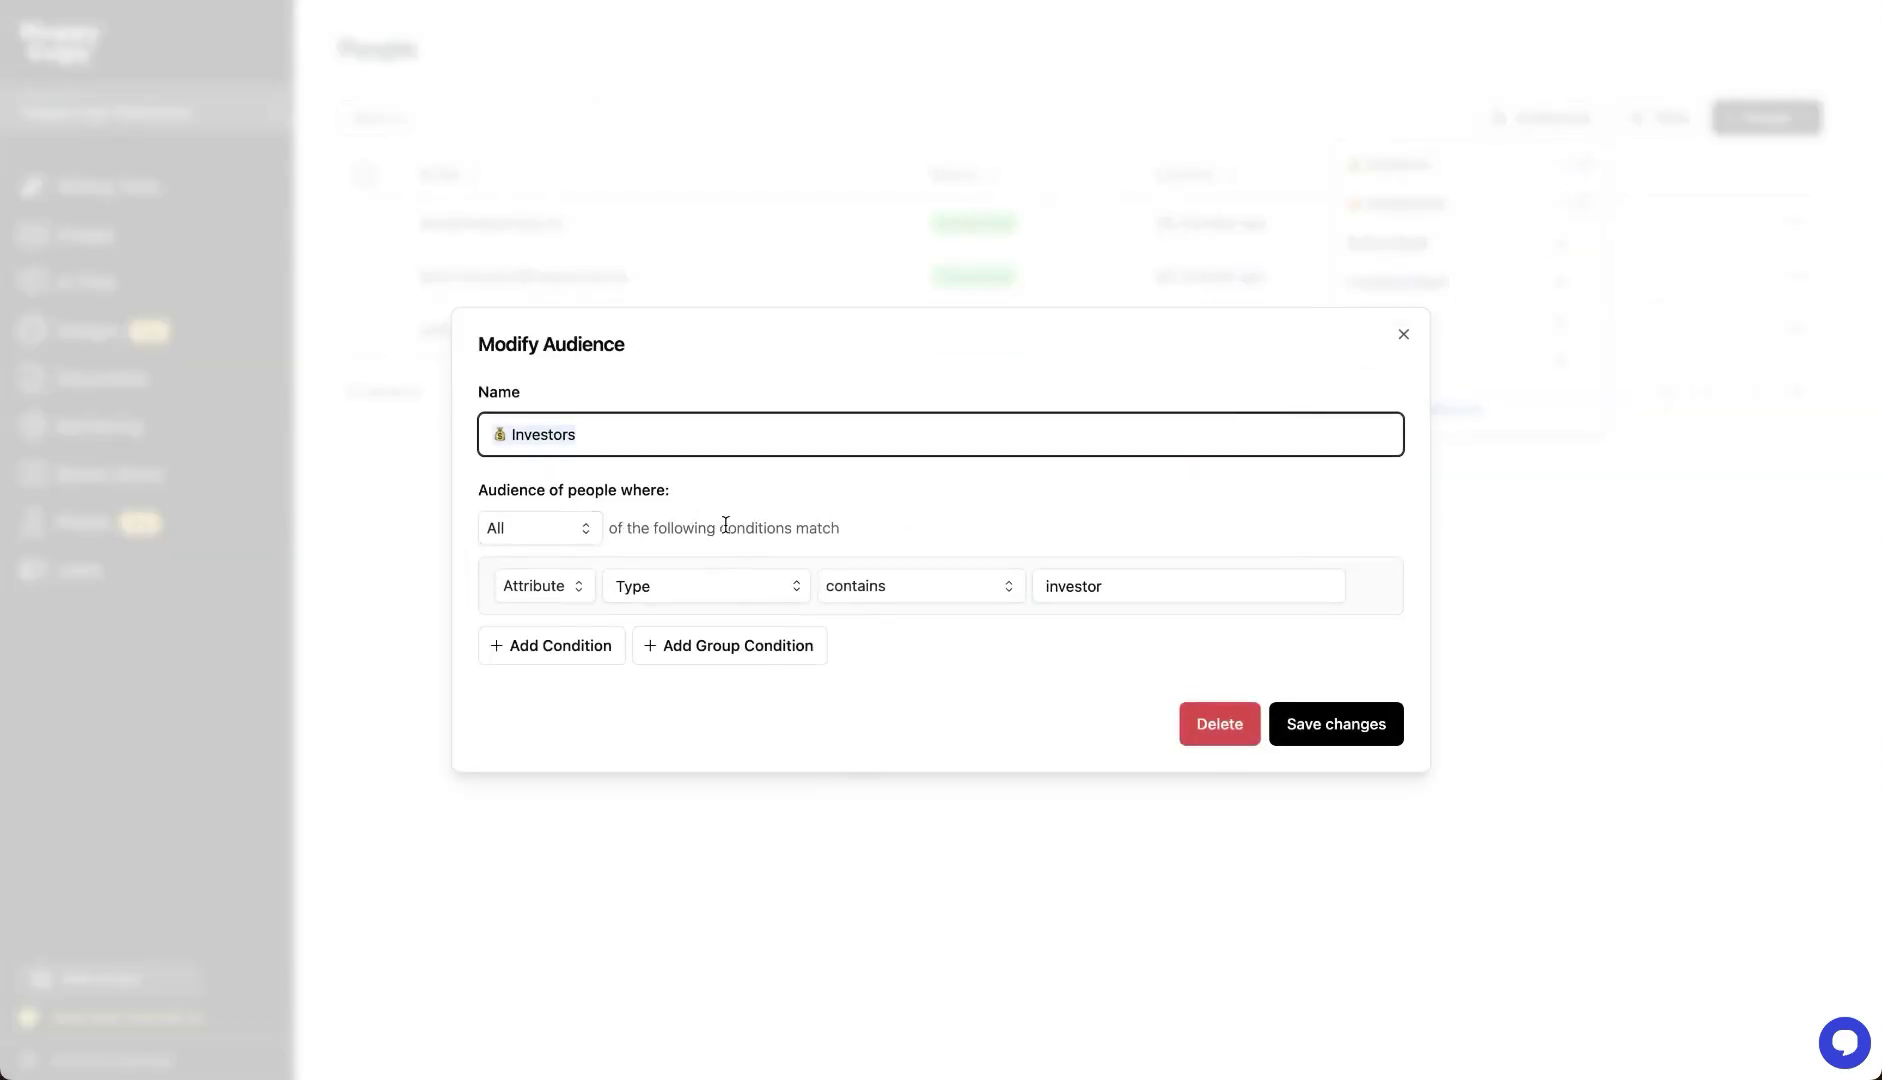
pyautogui.click(725, 586)
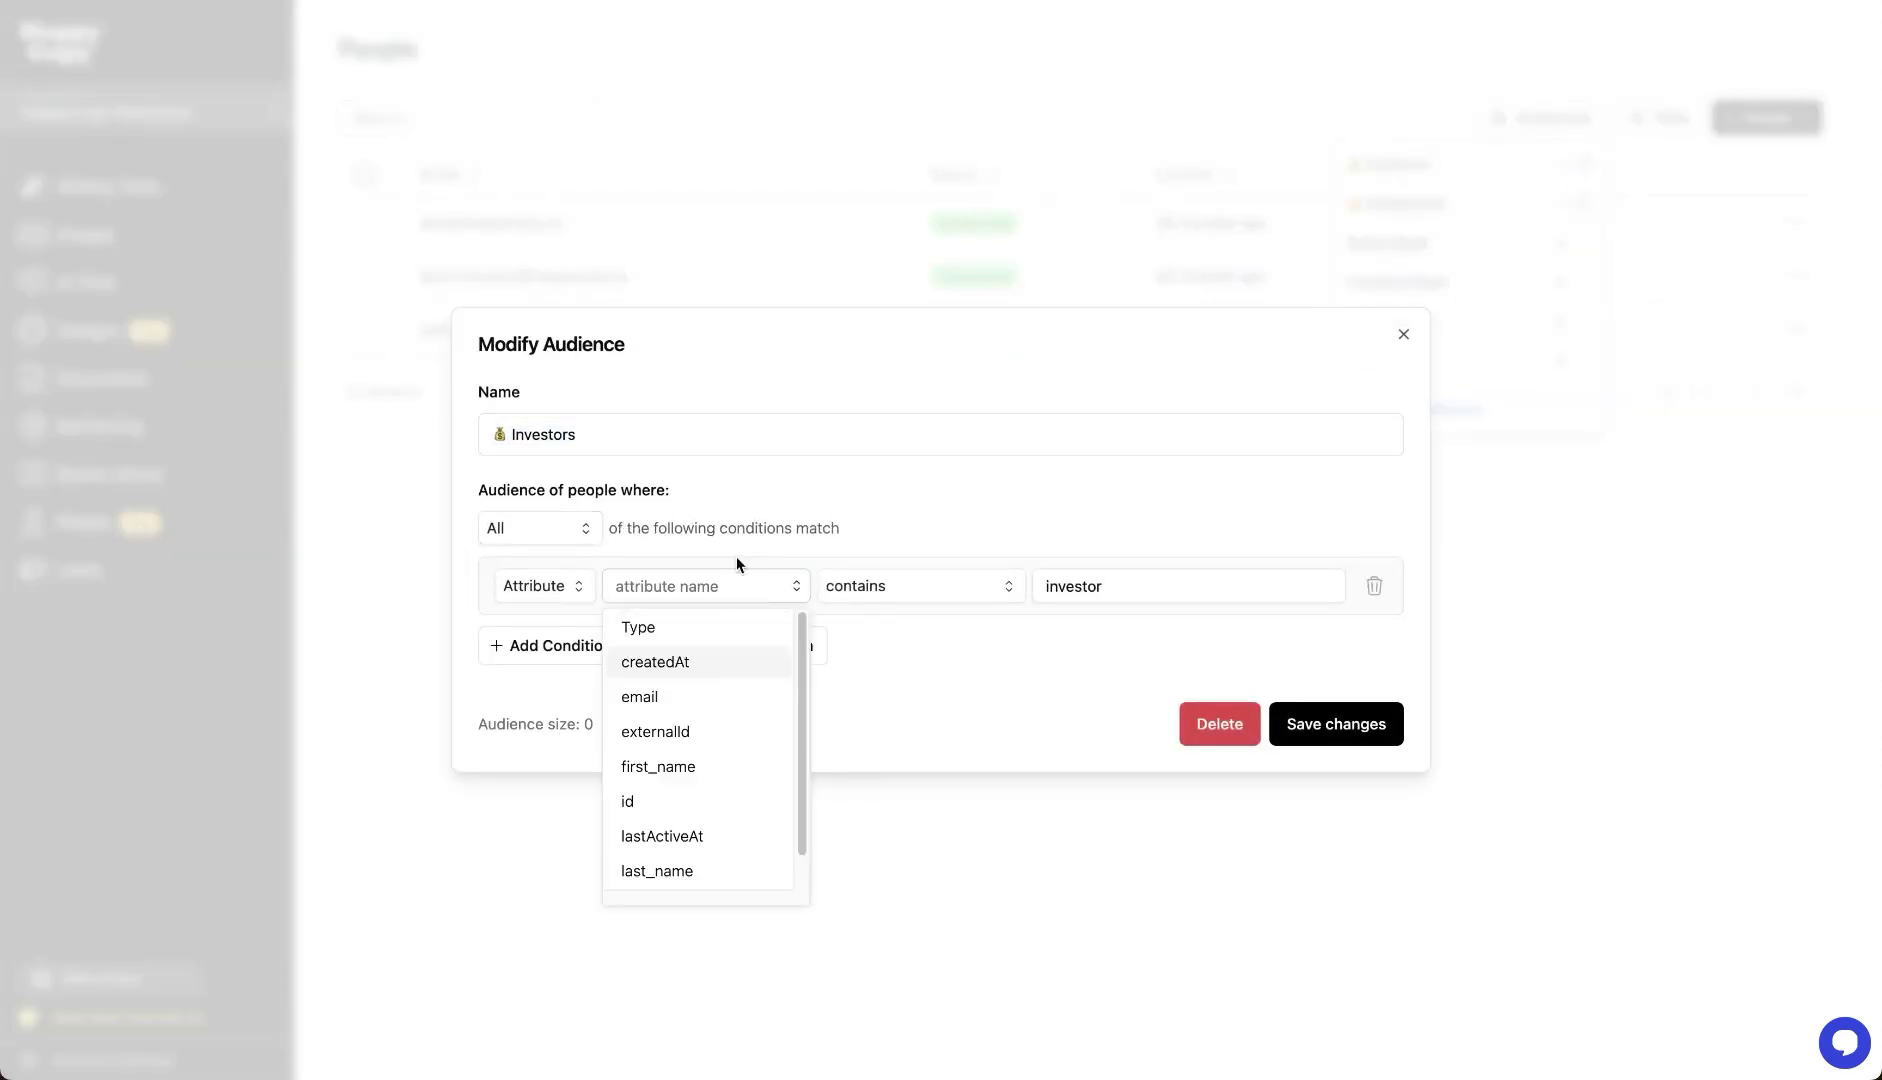
pyautogui.click(717, 663)
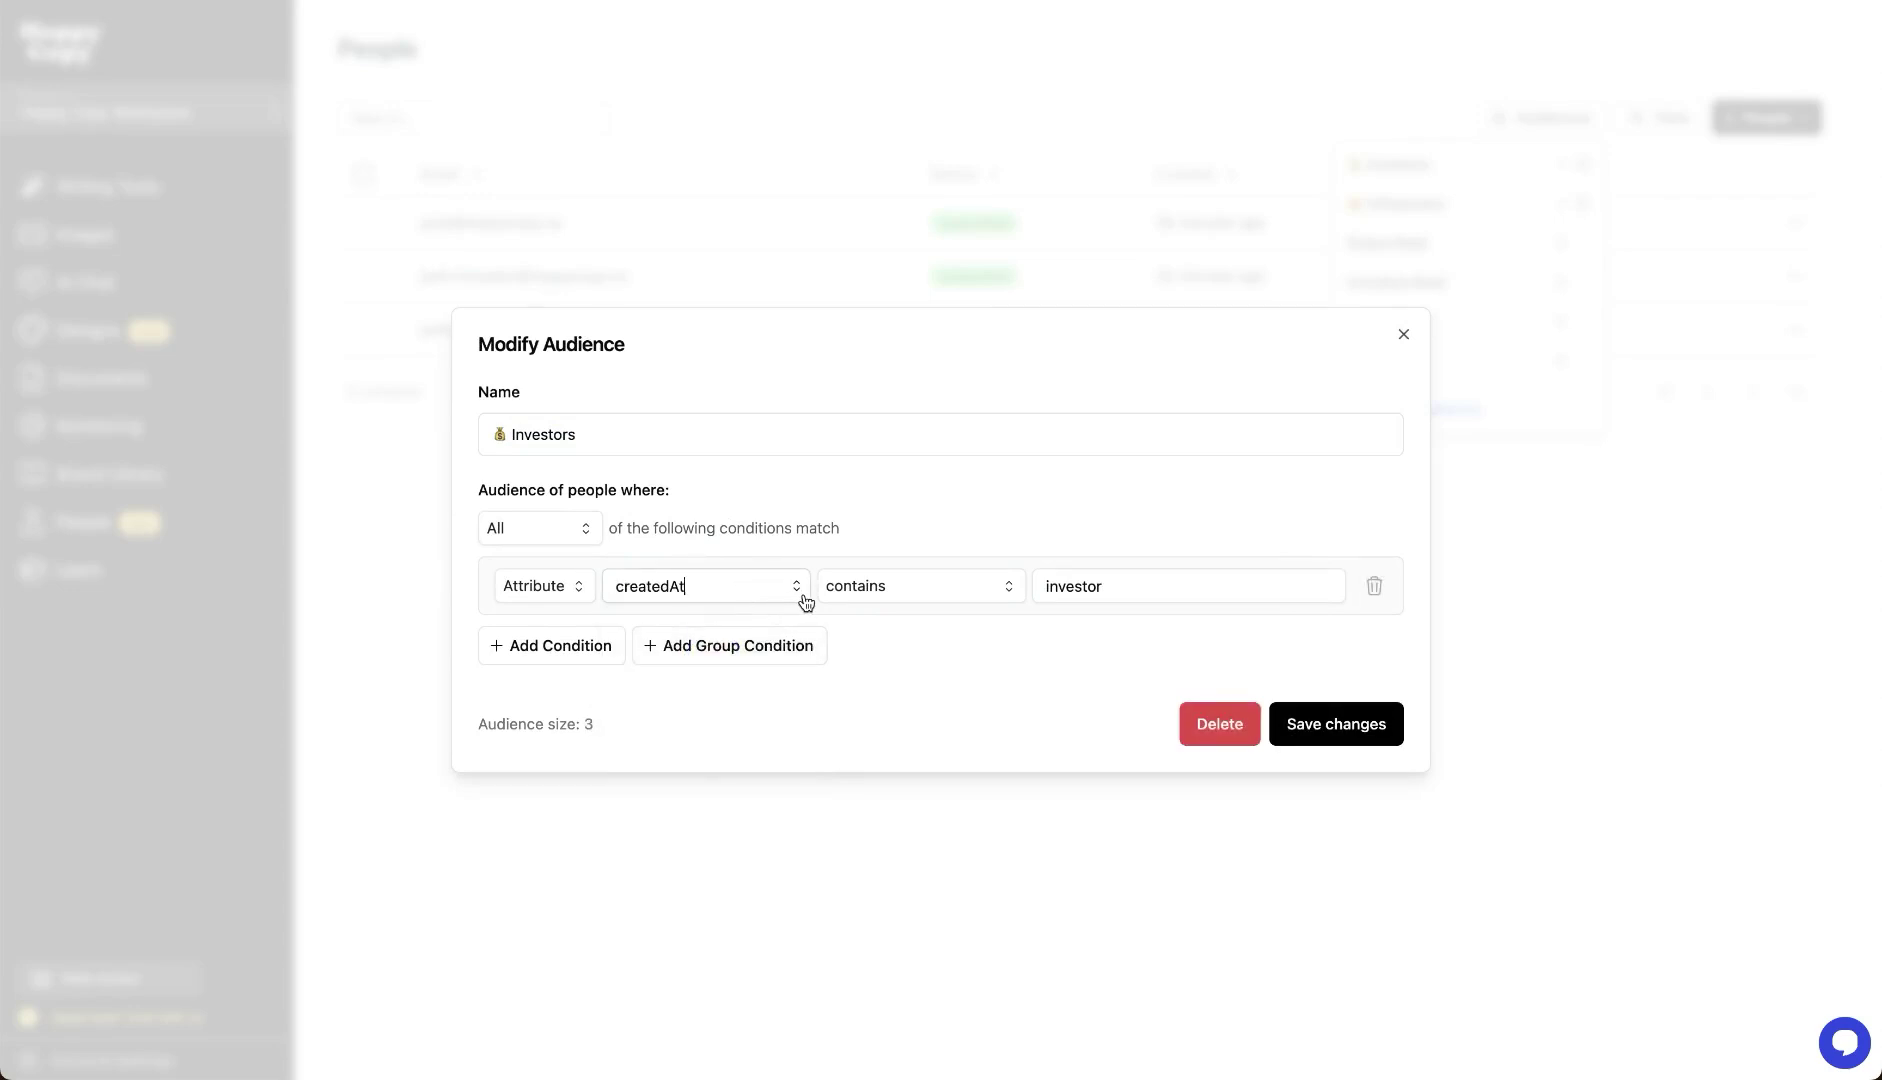
pyautogui.click(542, 588)
pyautogui.click(560, 658)
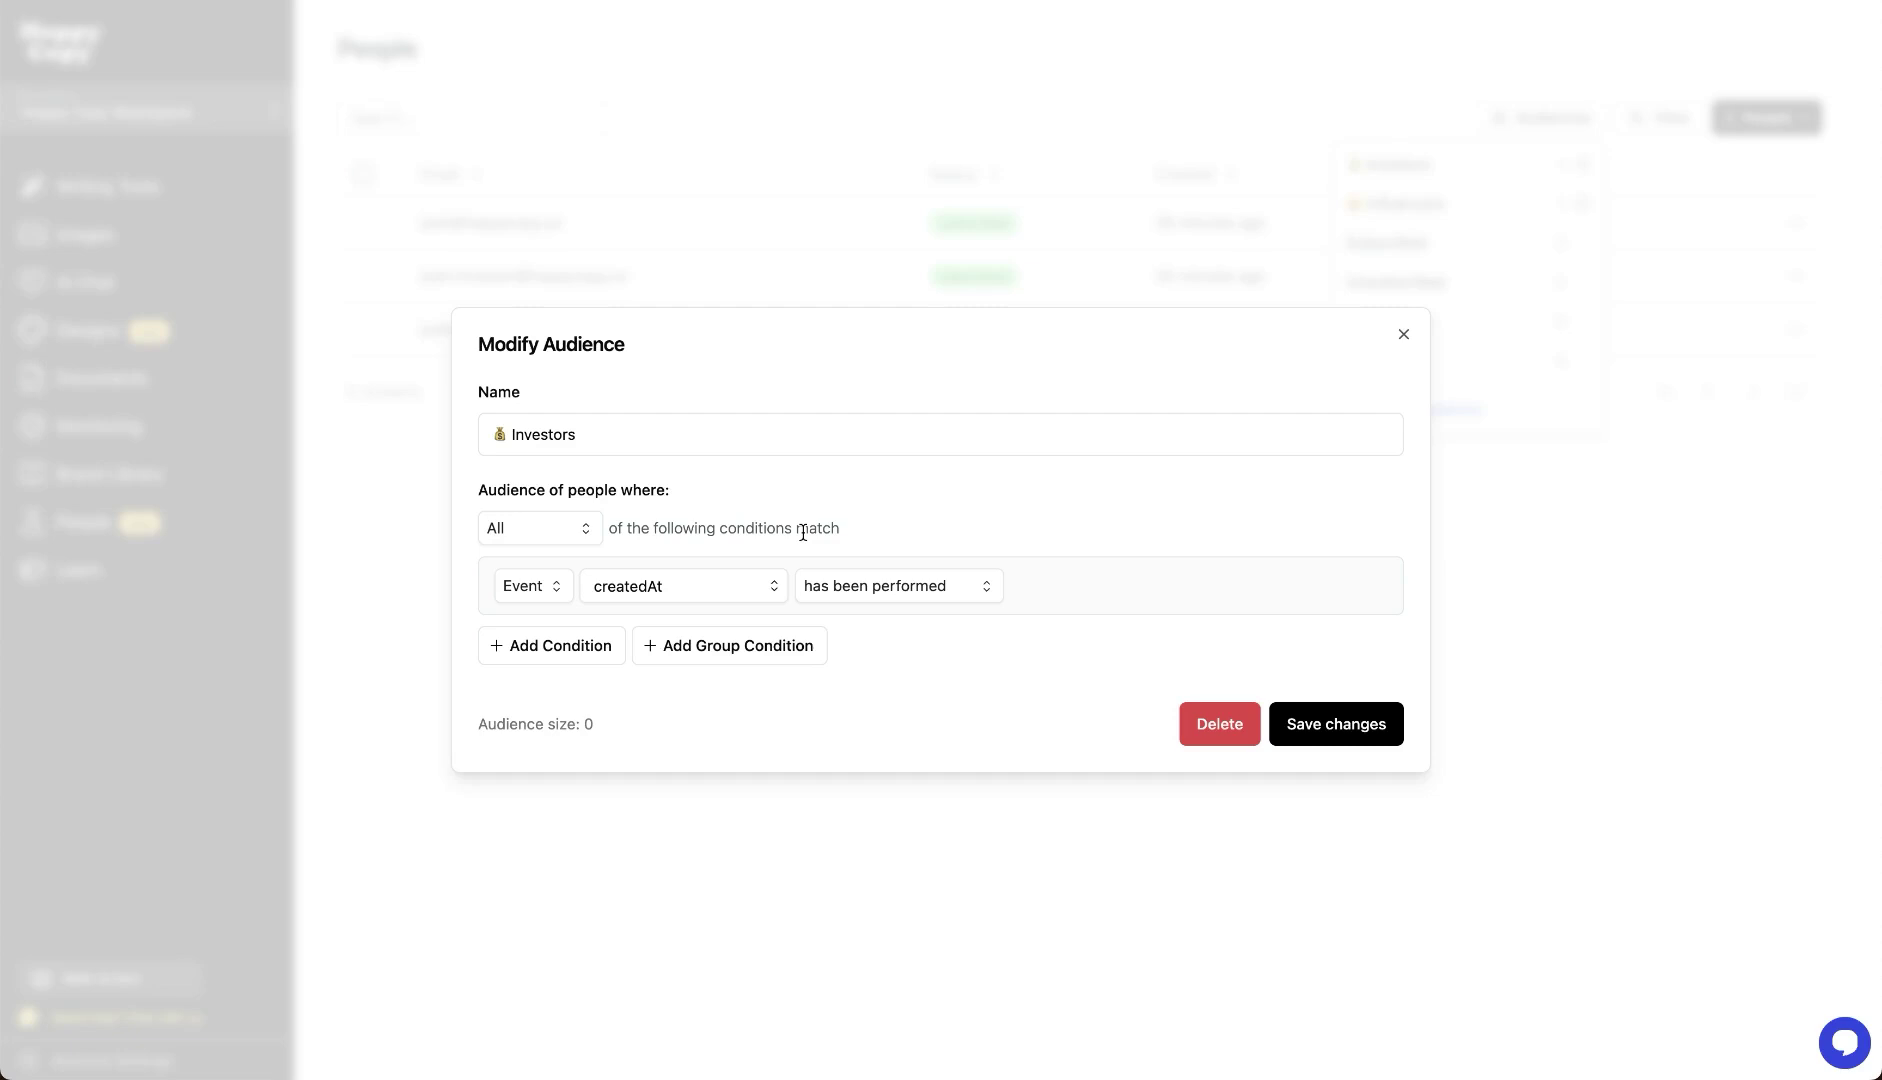
pyautogui.click(1336, 724)
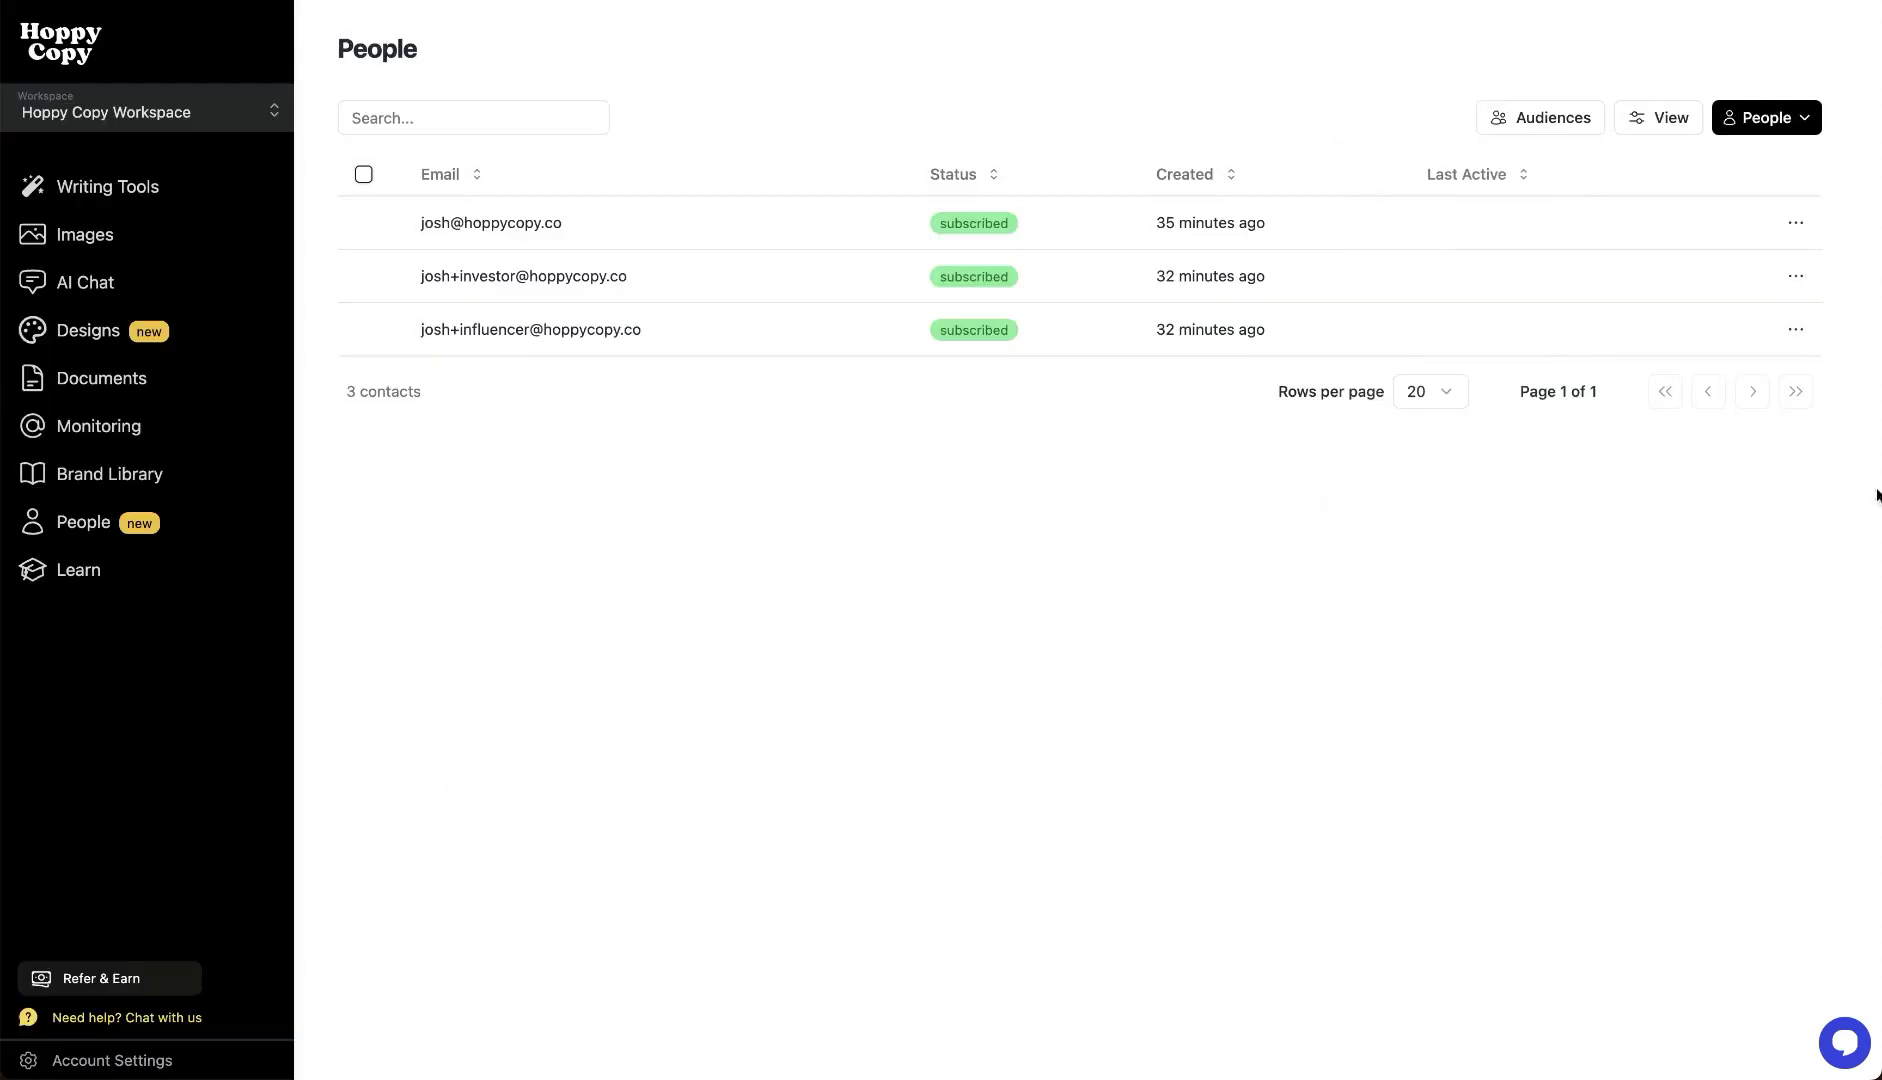
pyautogui.click(158, 373)
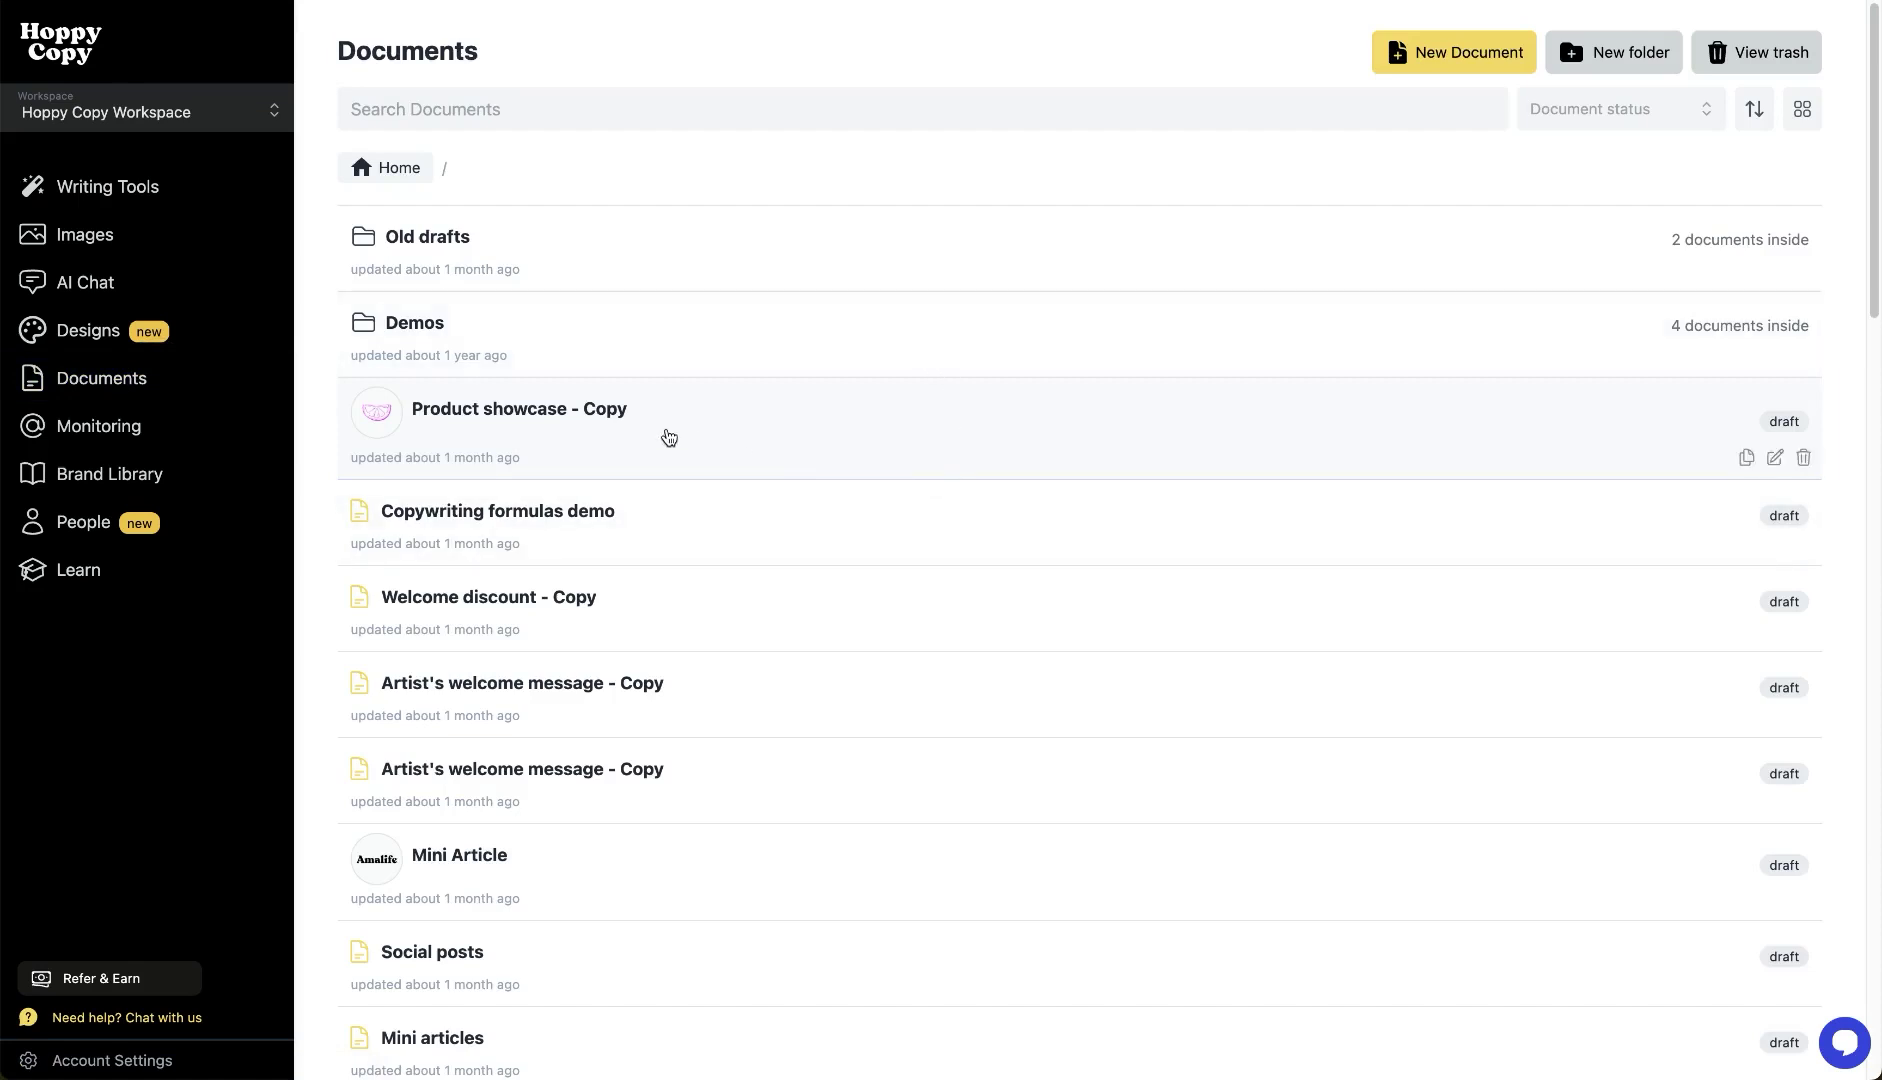
# Step: Open Product showcase - Copy, scroll through its Lemonade Spa page, and bring up Publisher
pyautogui.click(669, 437)
pyautogui.scroll(5, 1213, 540)
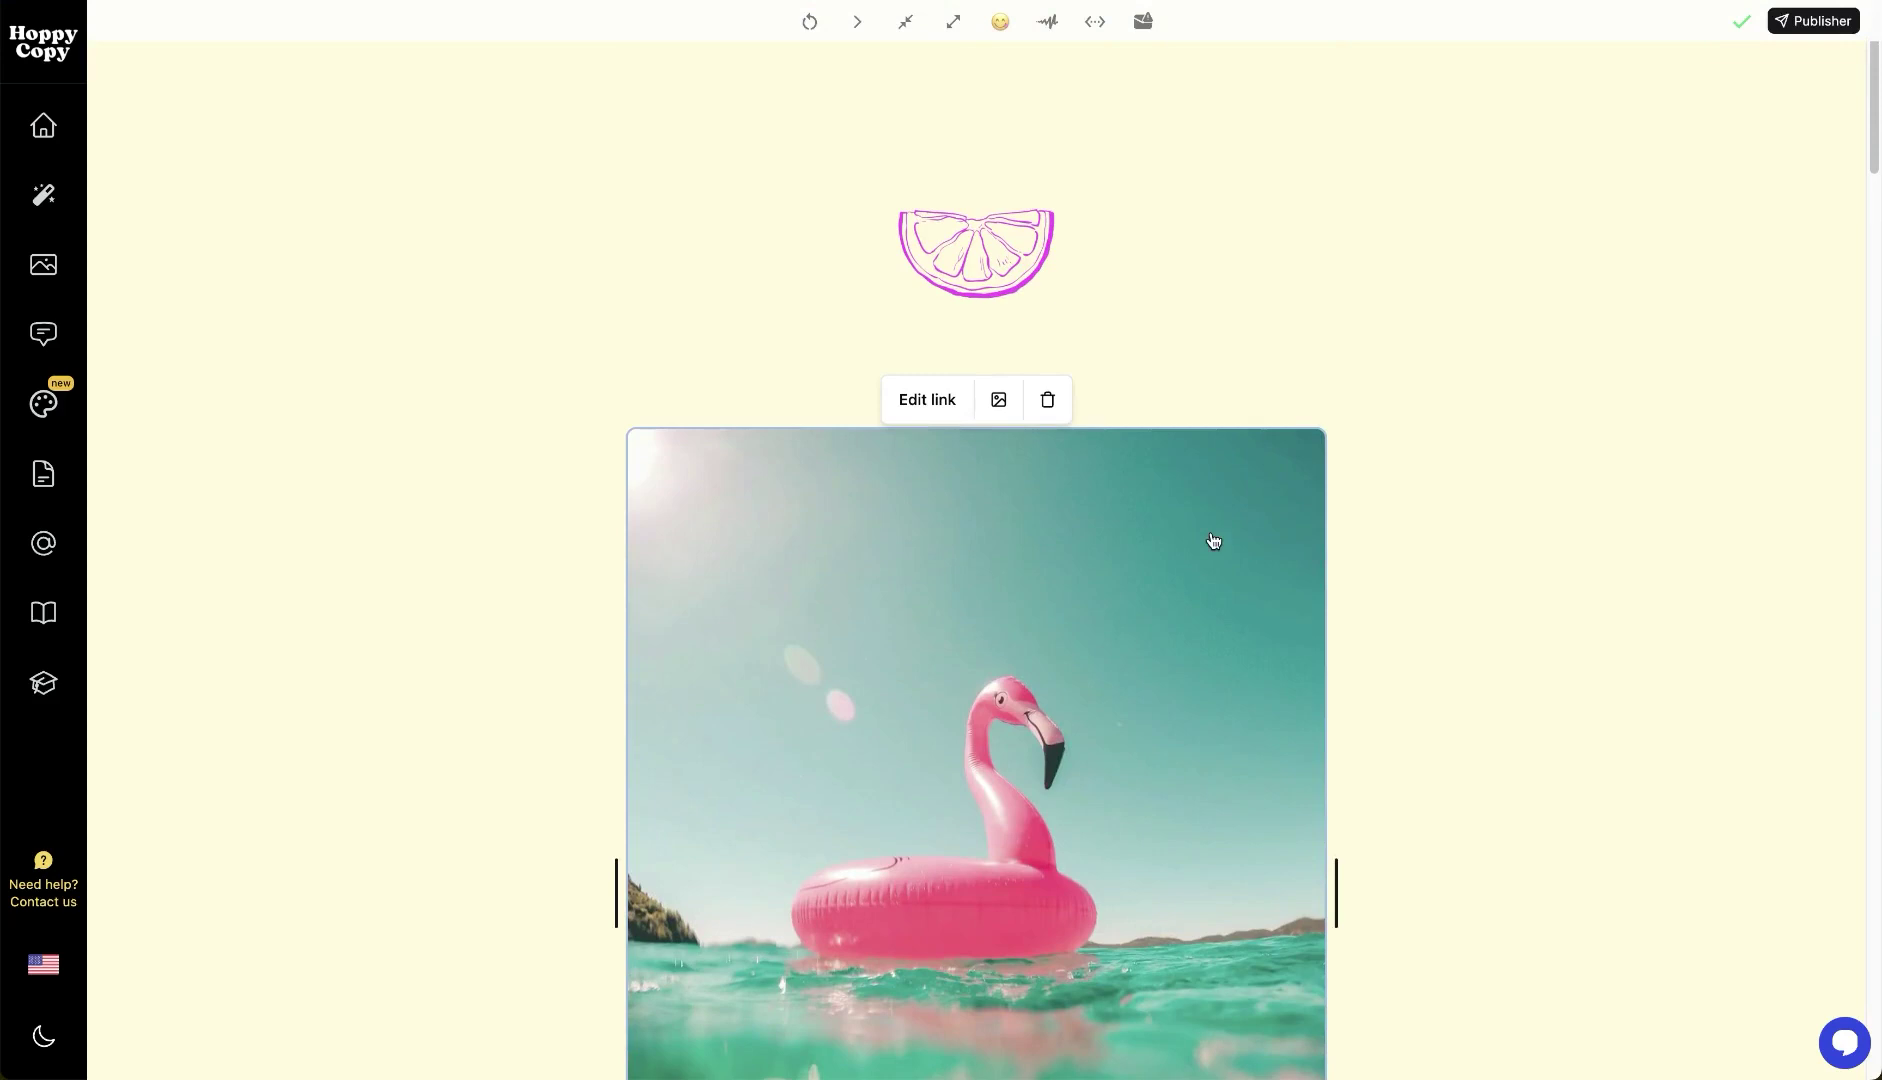
pyautogui.scroll(-6, 1407, 595)
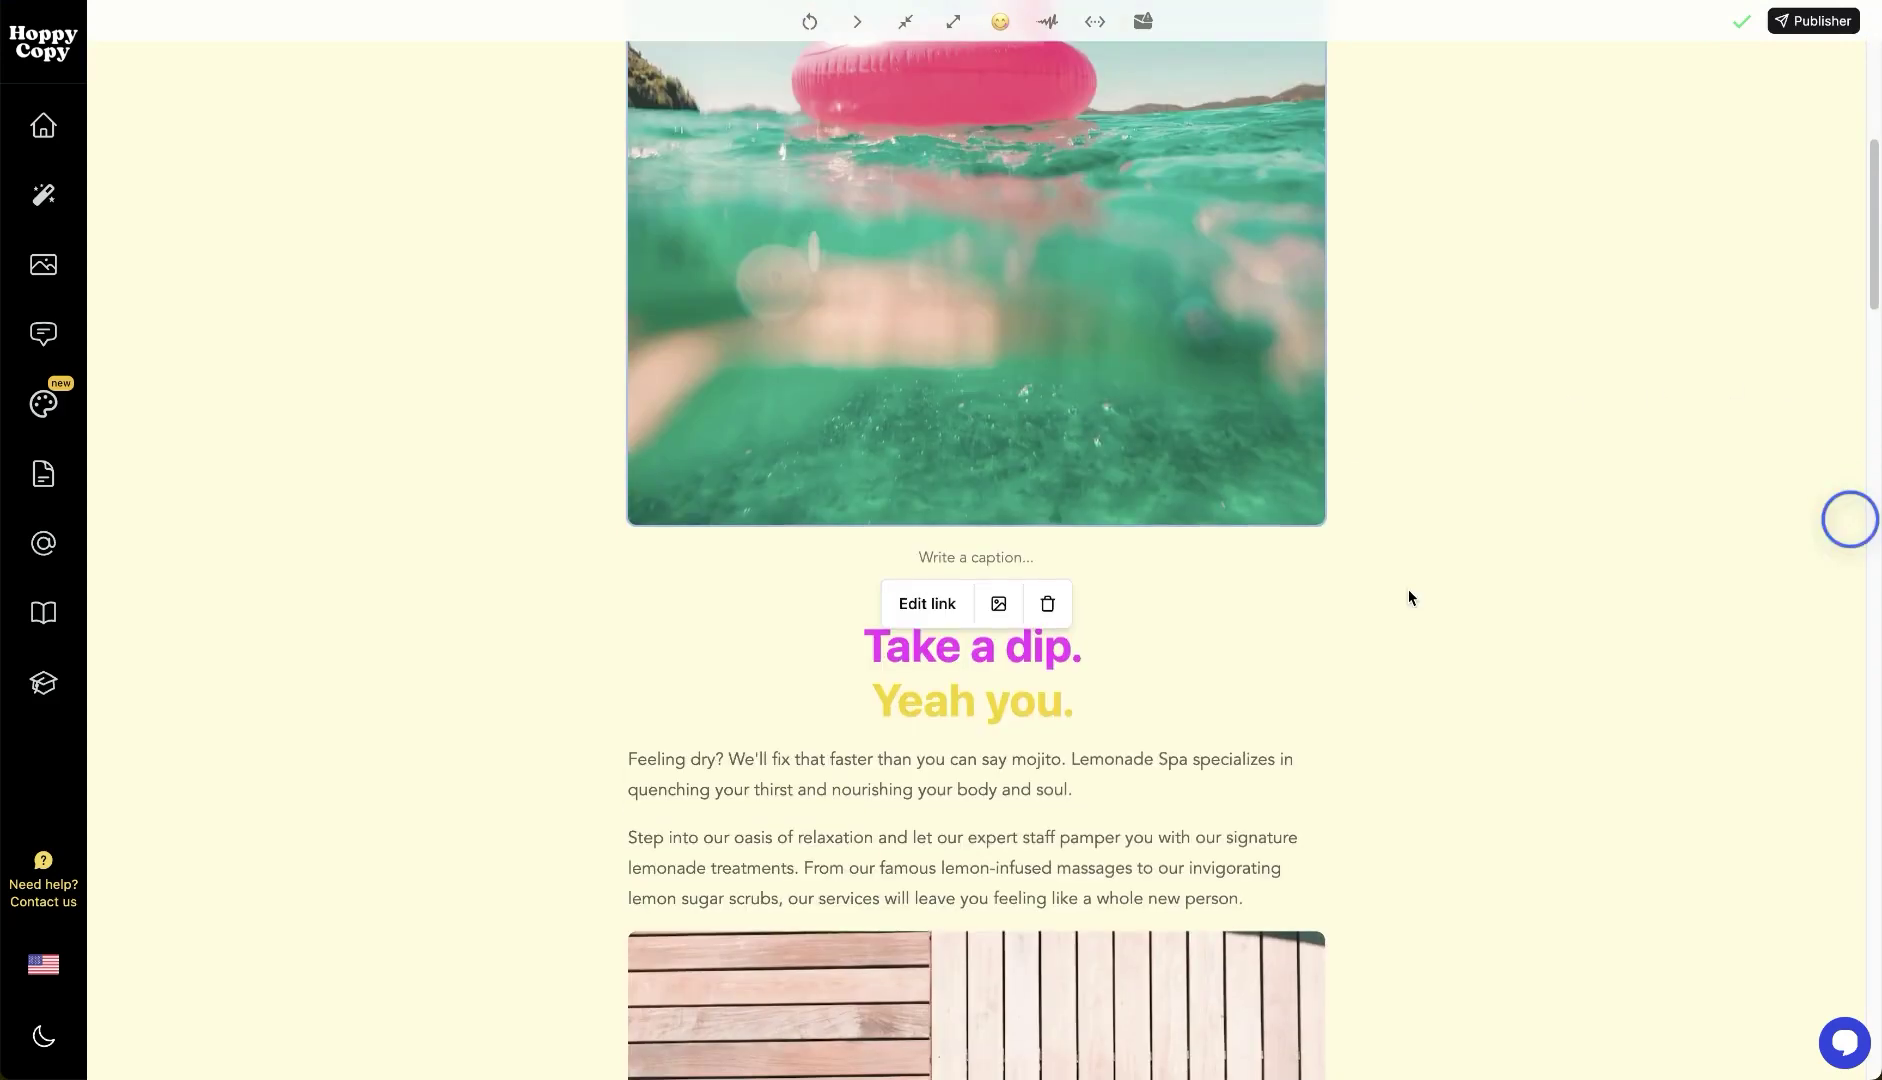
pyautogui.scroll(-9, 1177, 637)
pyautogui.scroll(-8, 1177, 637)
pyautogui.scroll(20, 1176, 638)
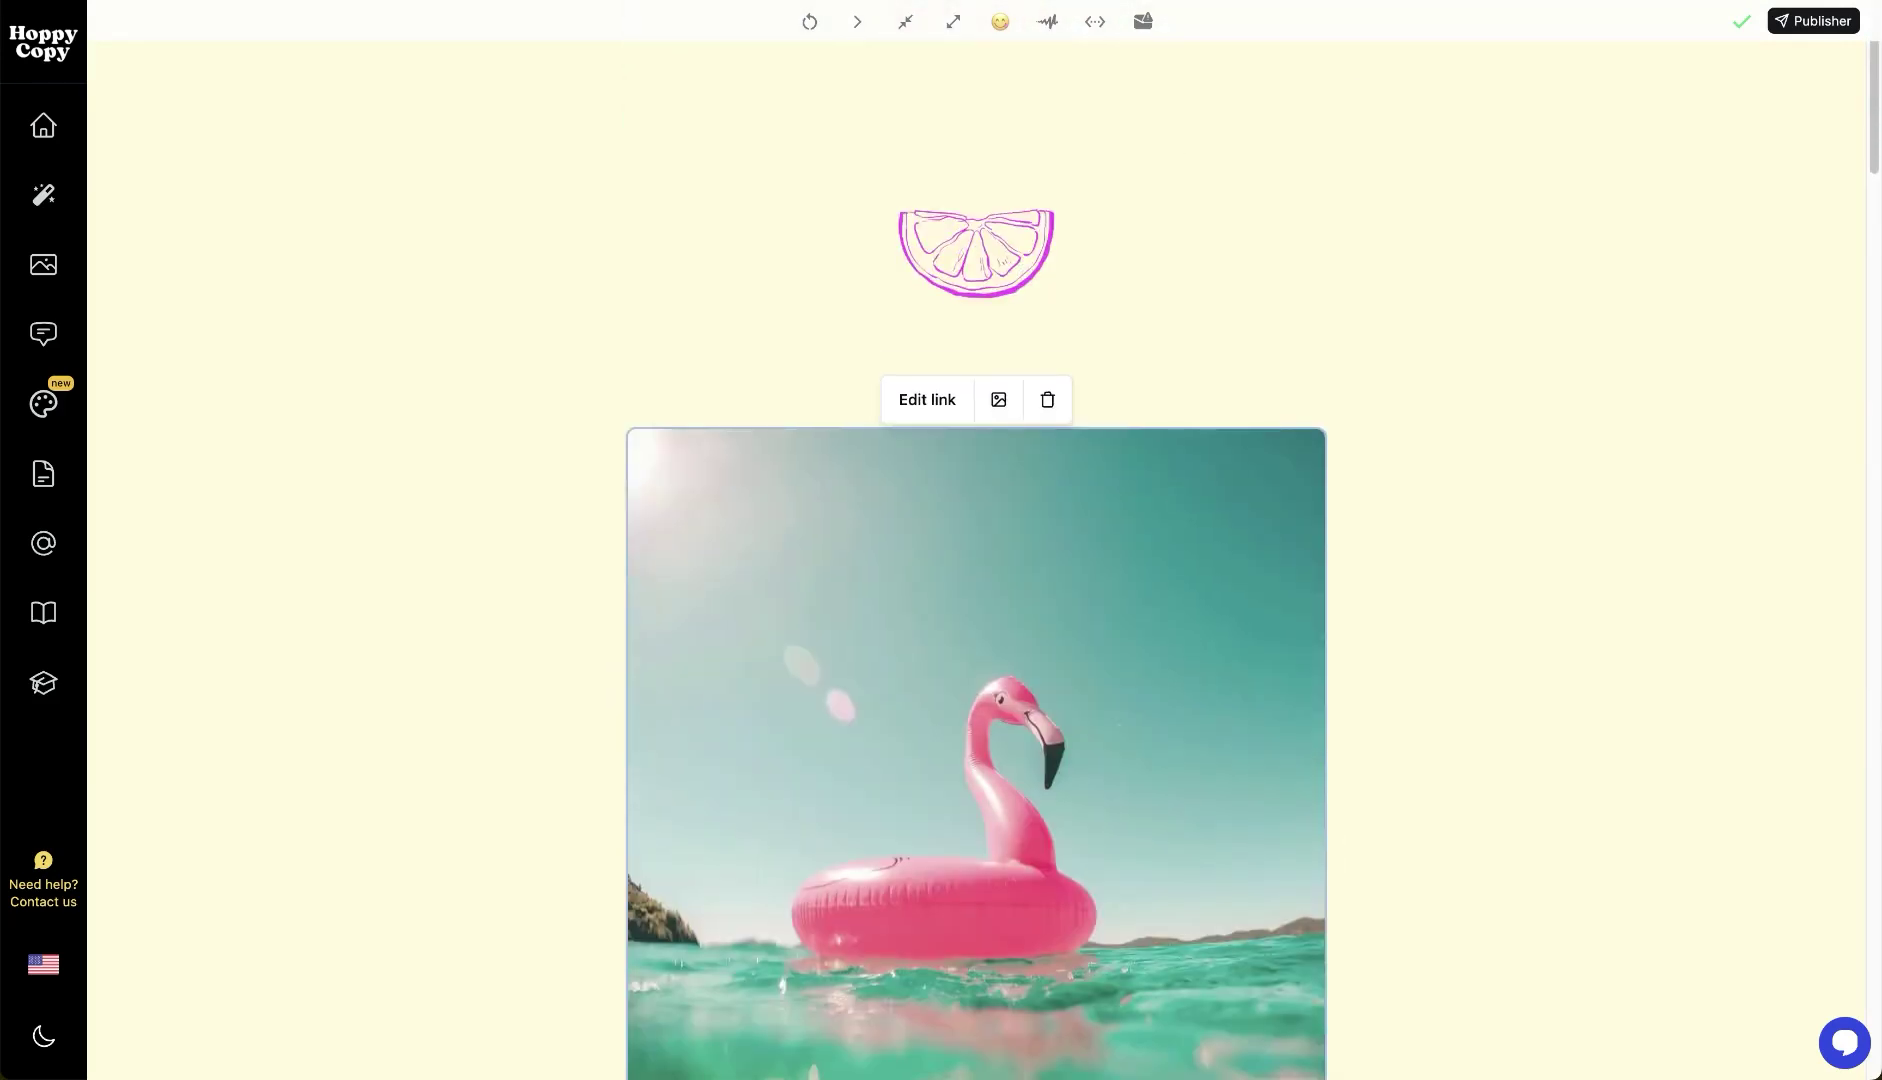
pyautogui.click(1800, 21)
# Step: Set the email's subject line to 'Take a dip'
pyautogui.click(816, 105)
pyautogui.click(812, 105)
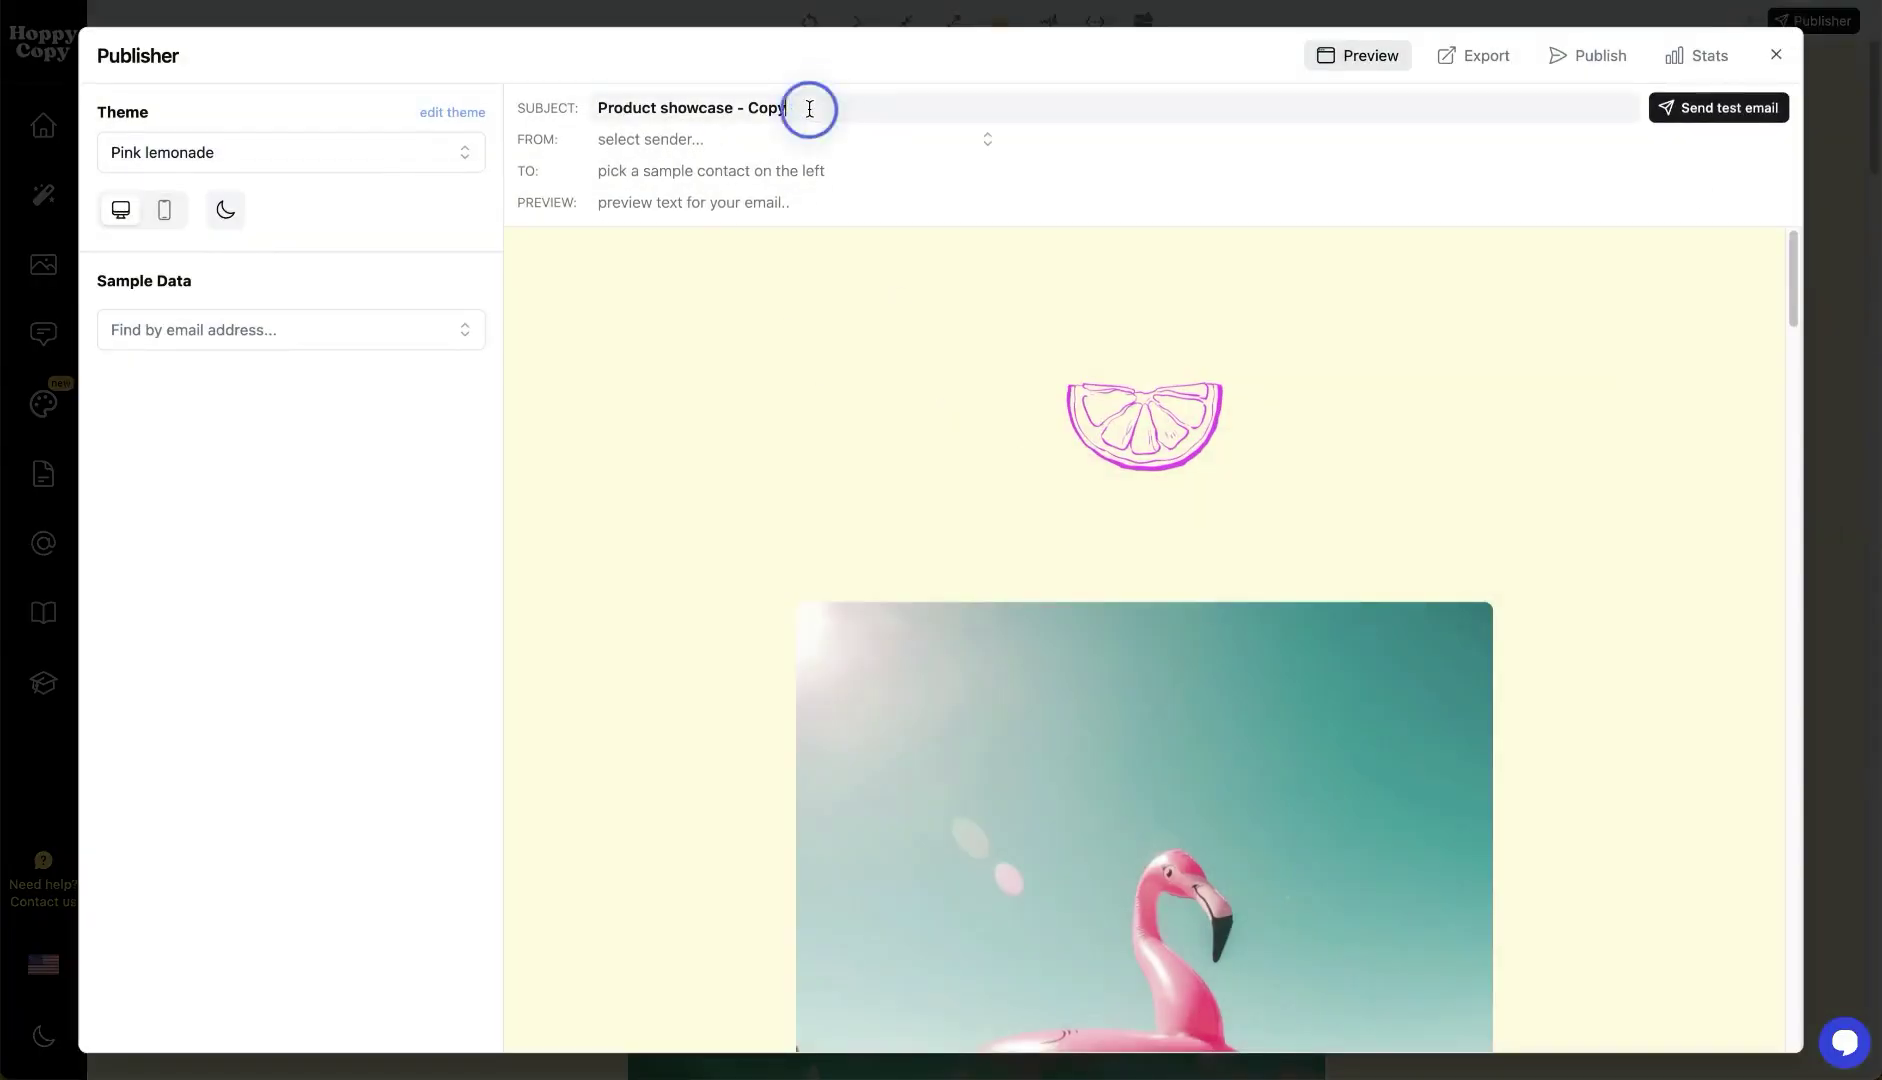
pyautogui.write('Ta')
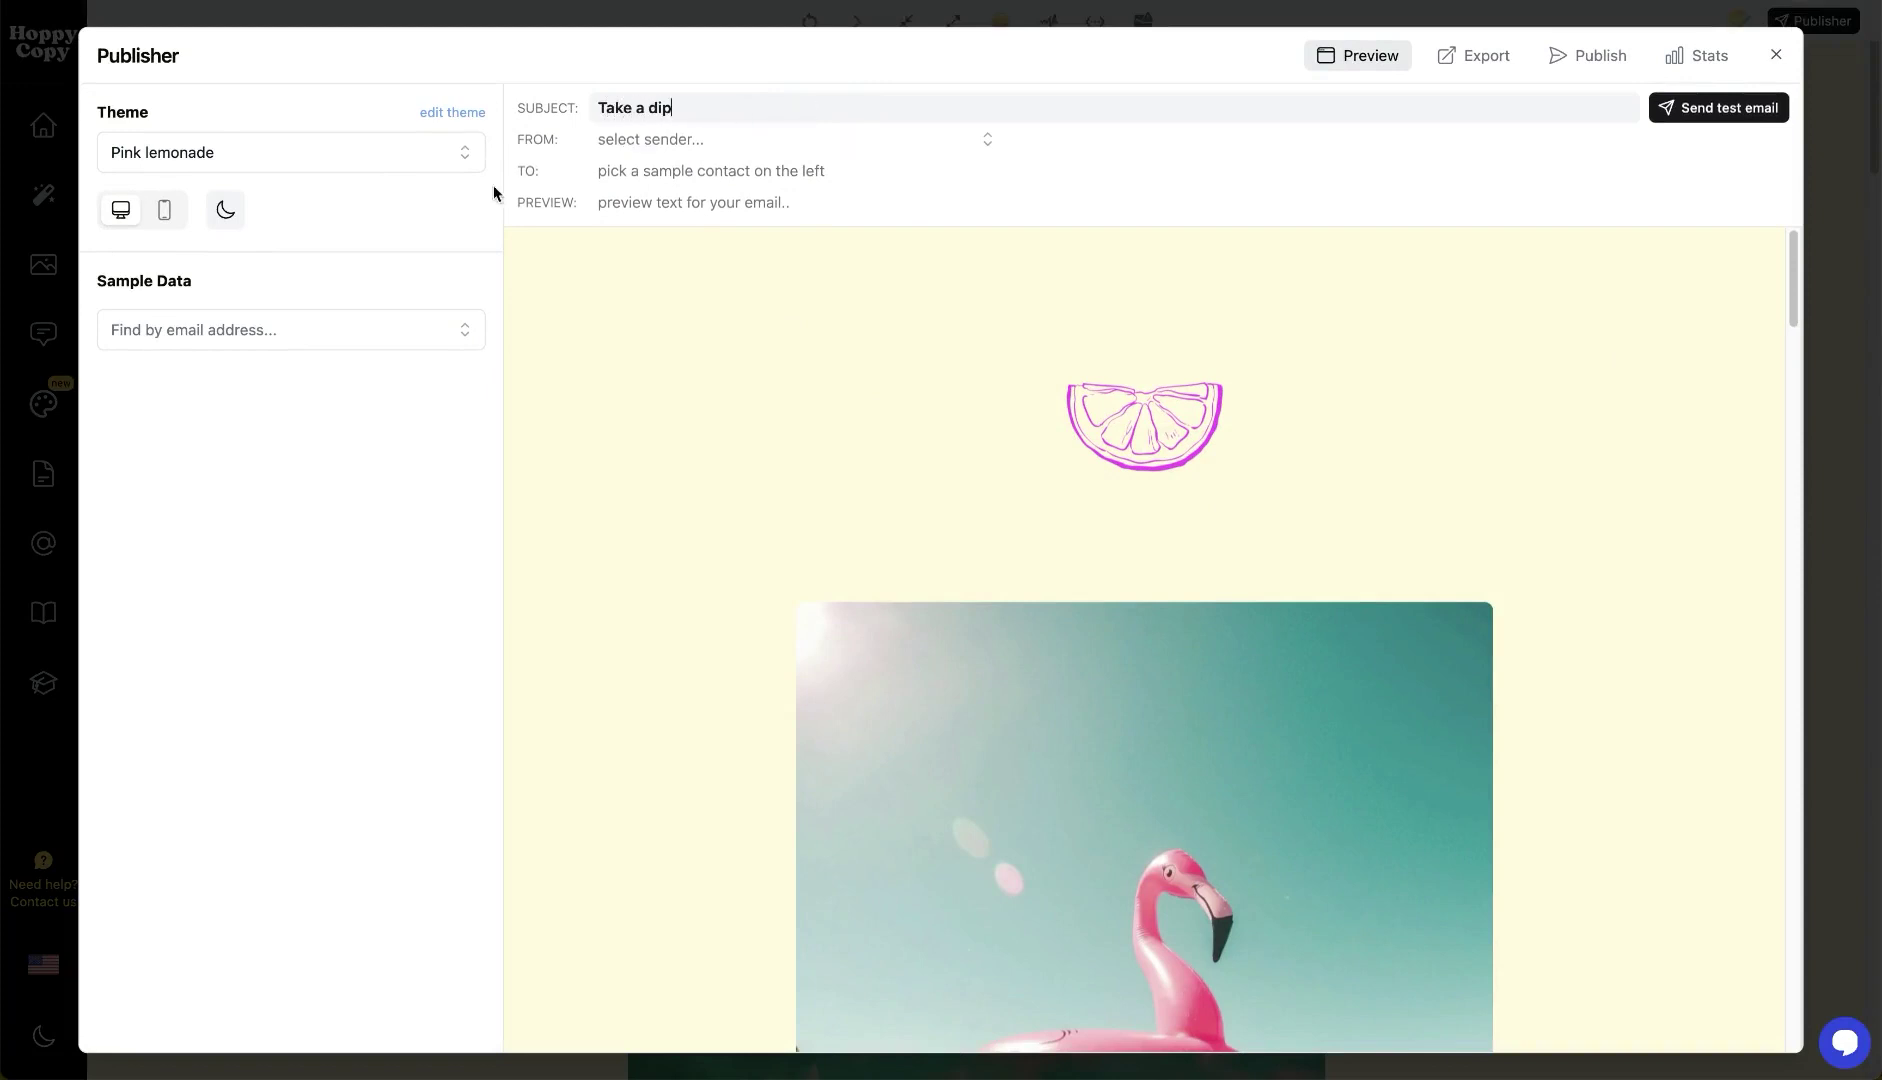
pyautogui.write('ke a dip')
pyautogui.click(1090, 138)
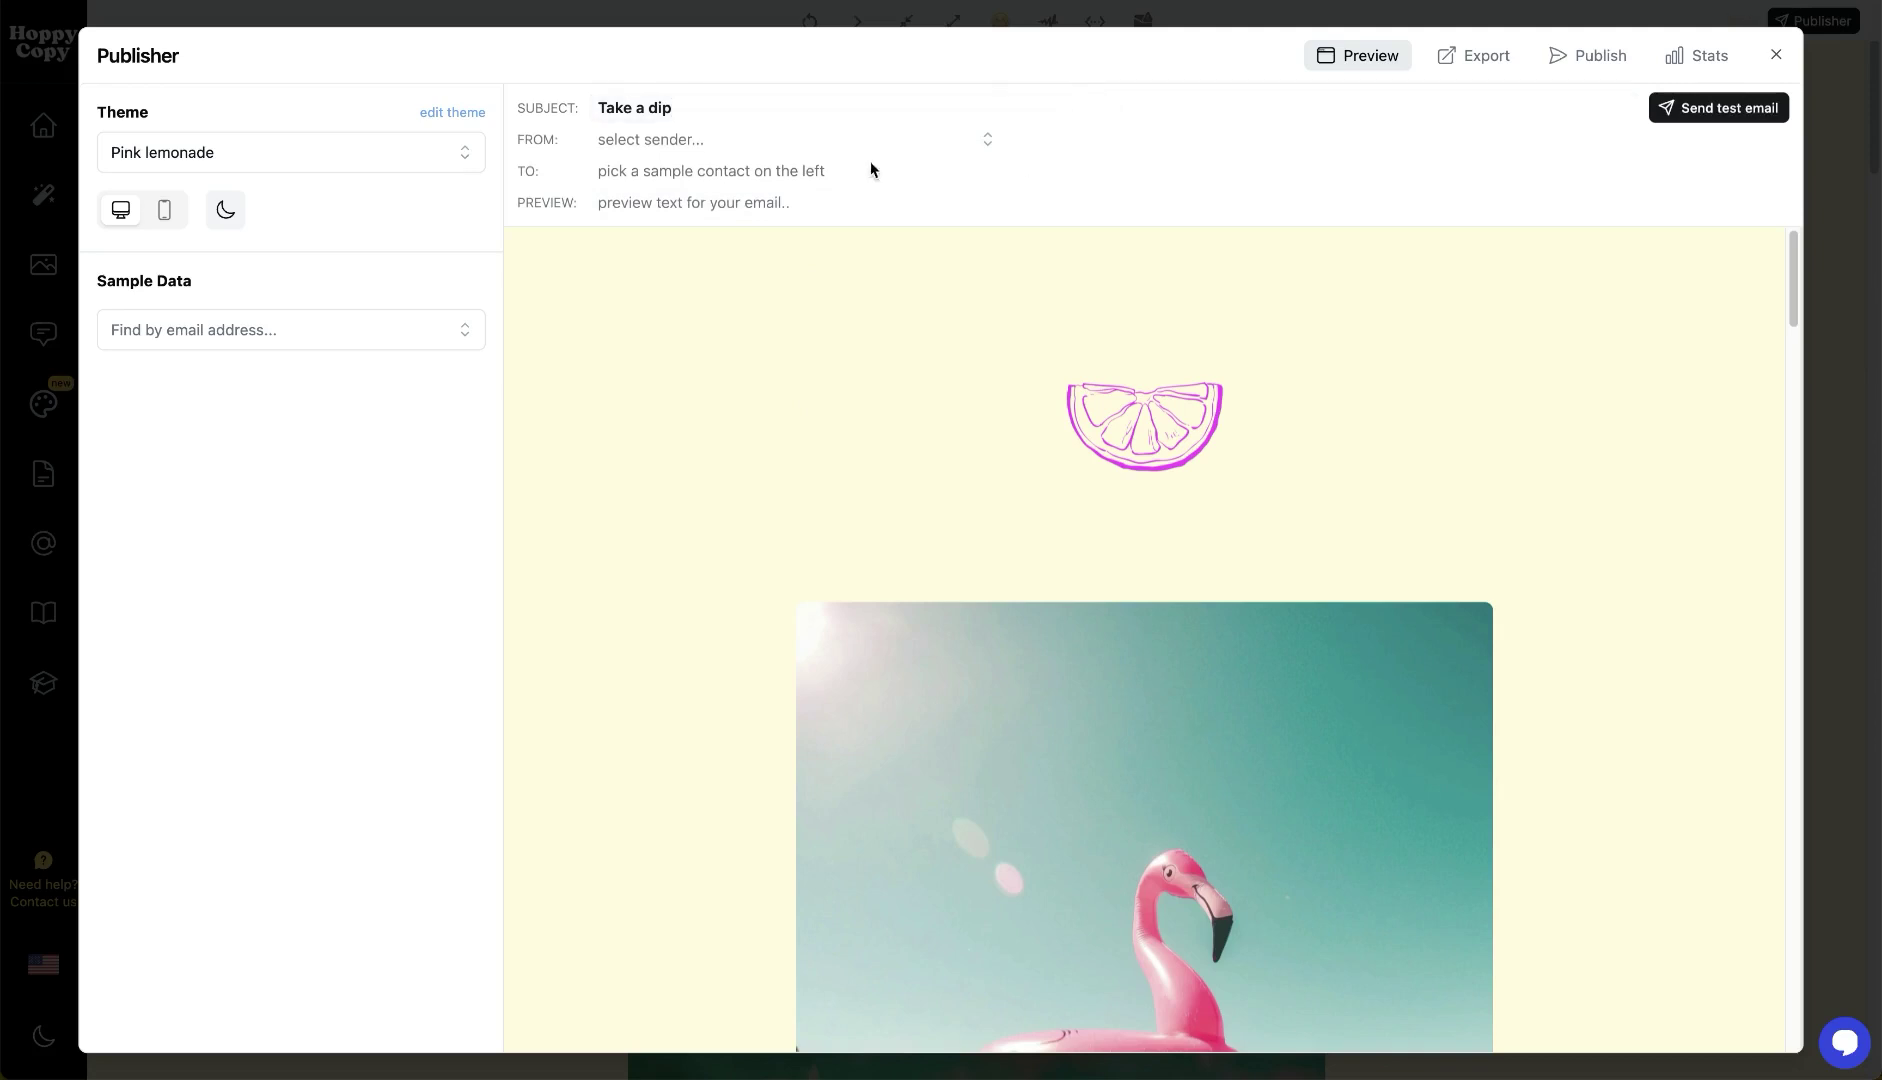
# Step: Choose the workspace's sending address as the email's FROM sender
pyautogui.click(815, 150)
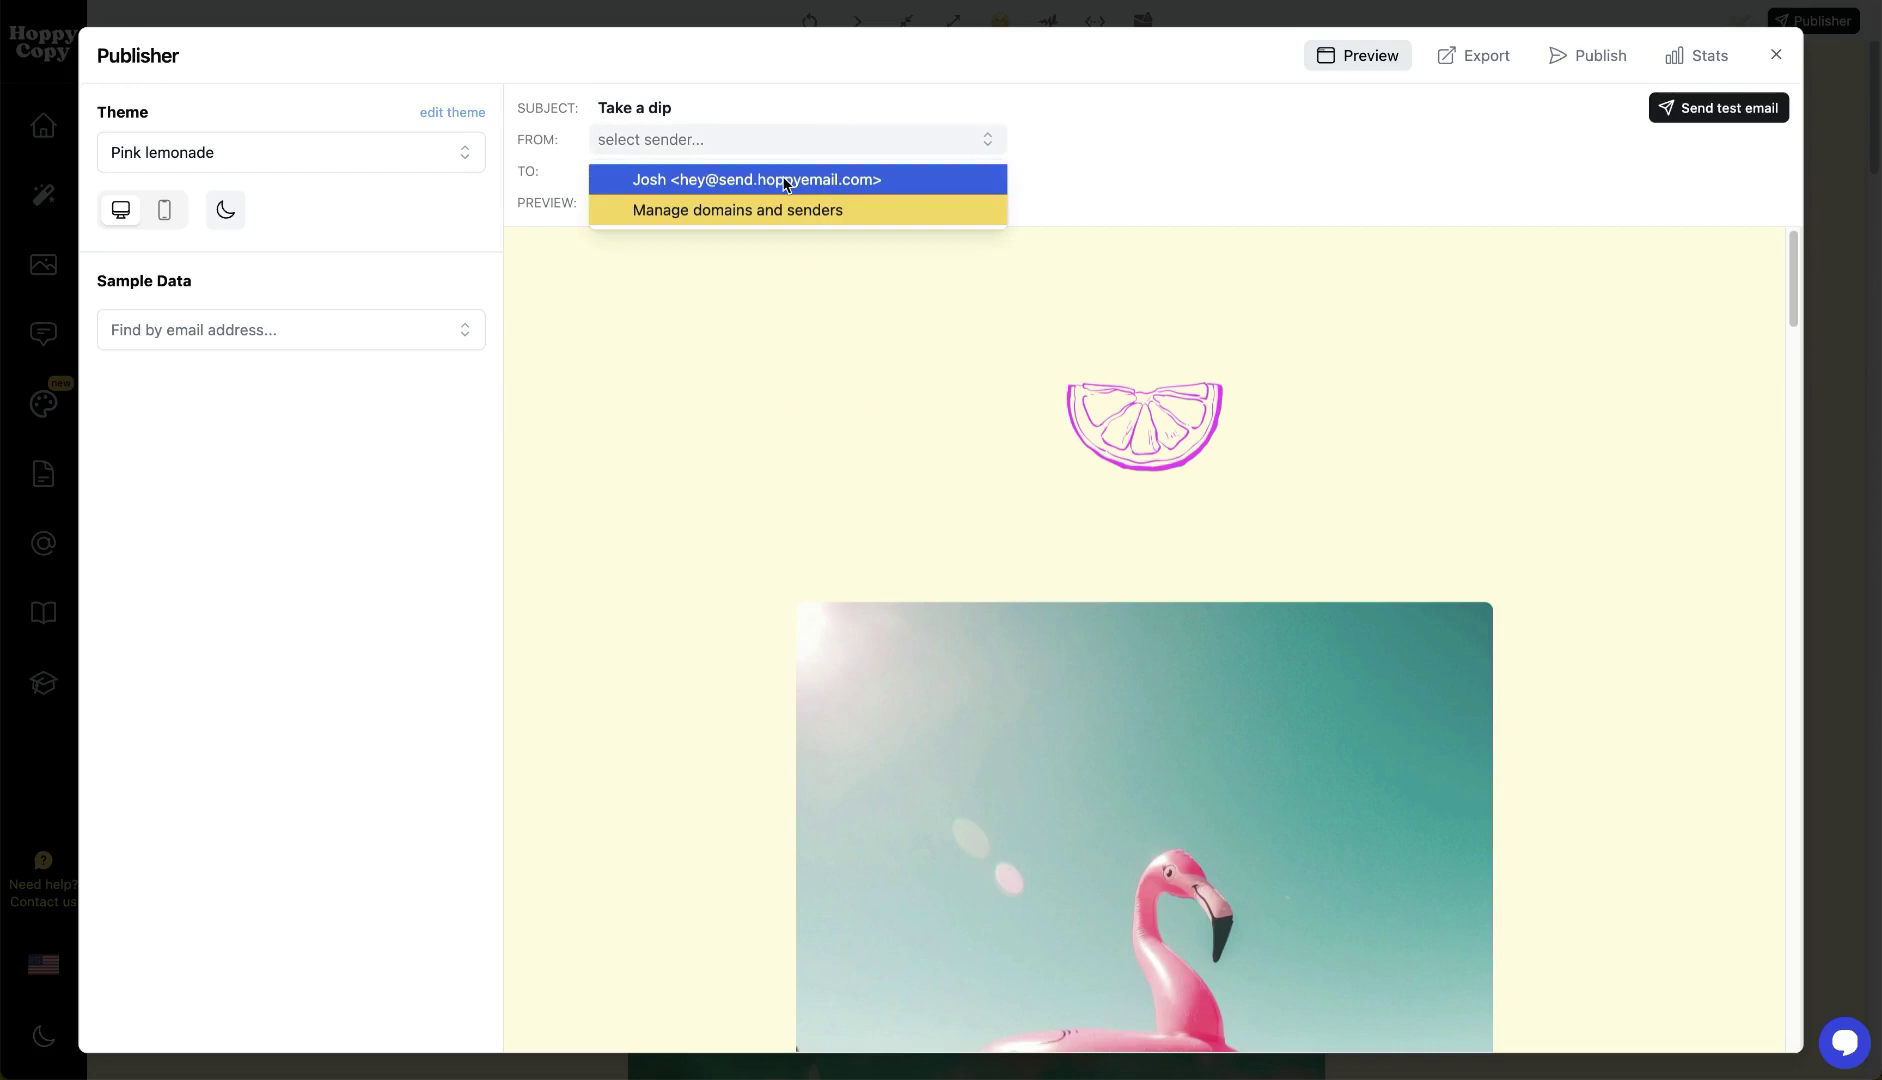
pyautogui.click(785, 183)
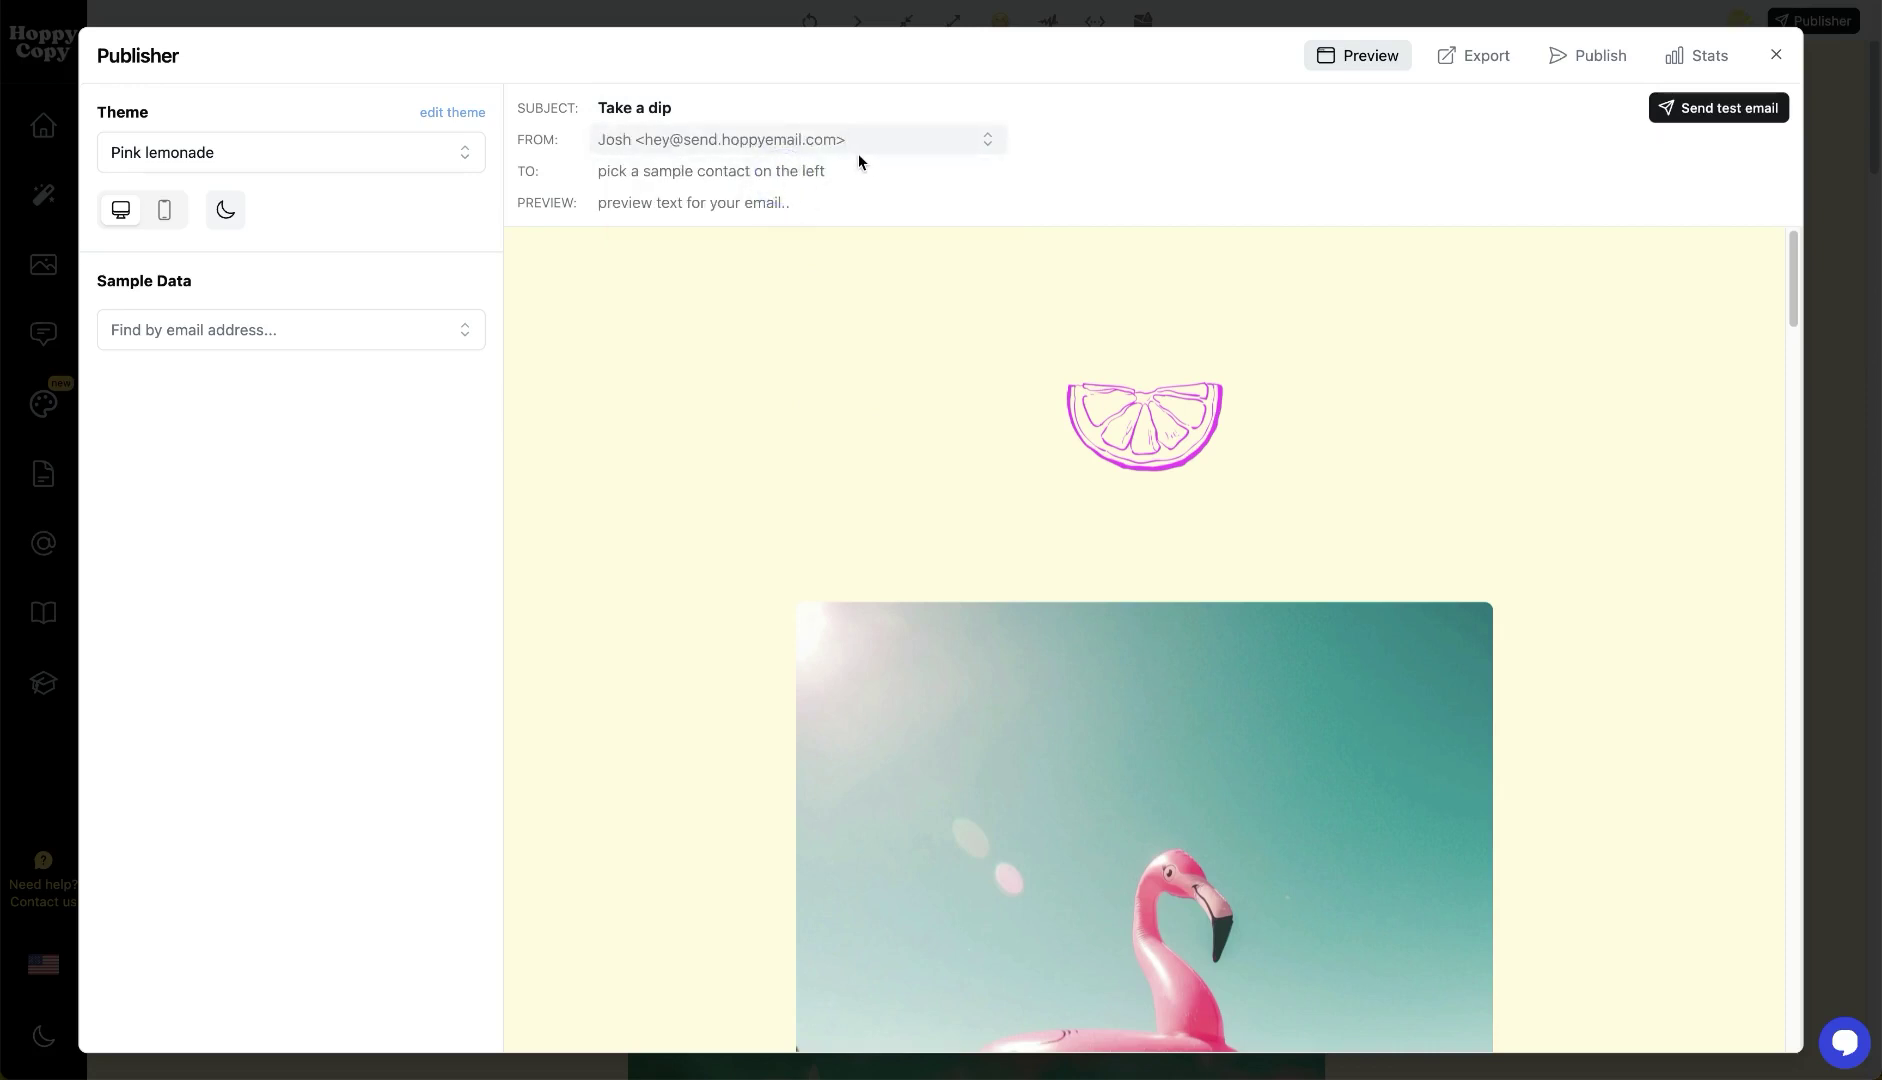
pyautogui.click(731, 149)
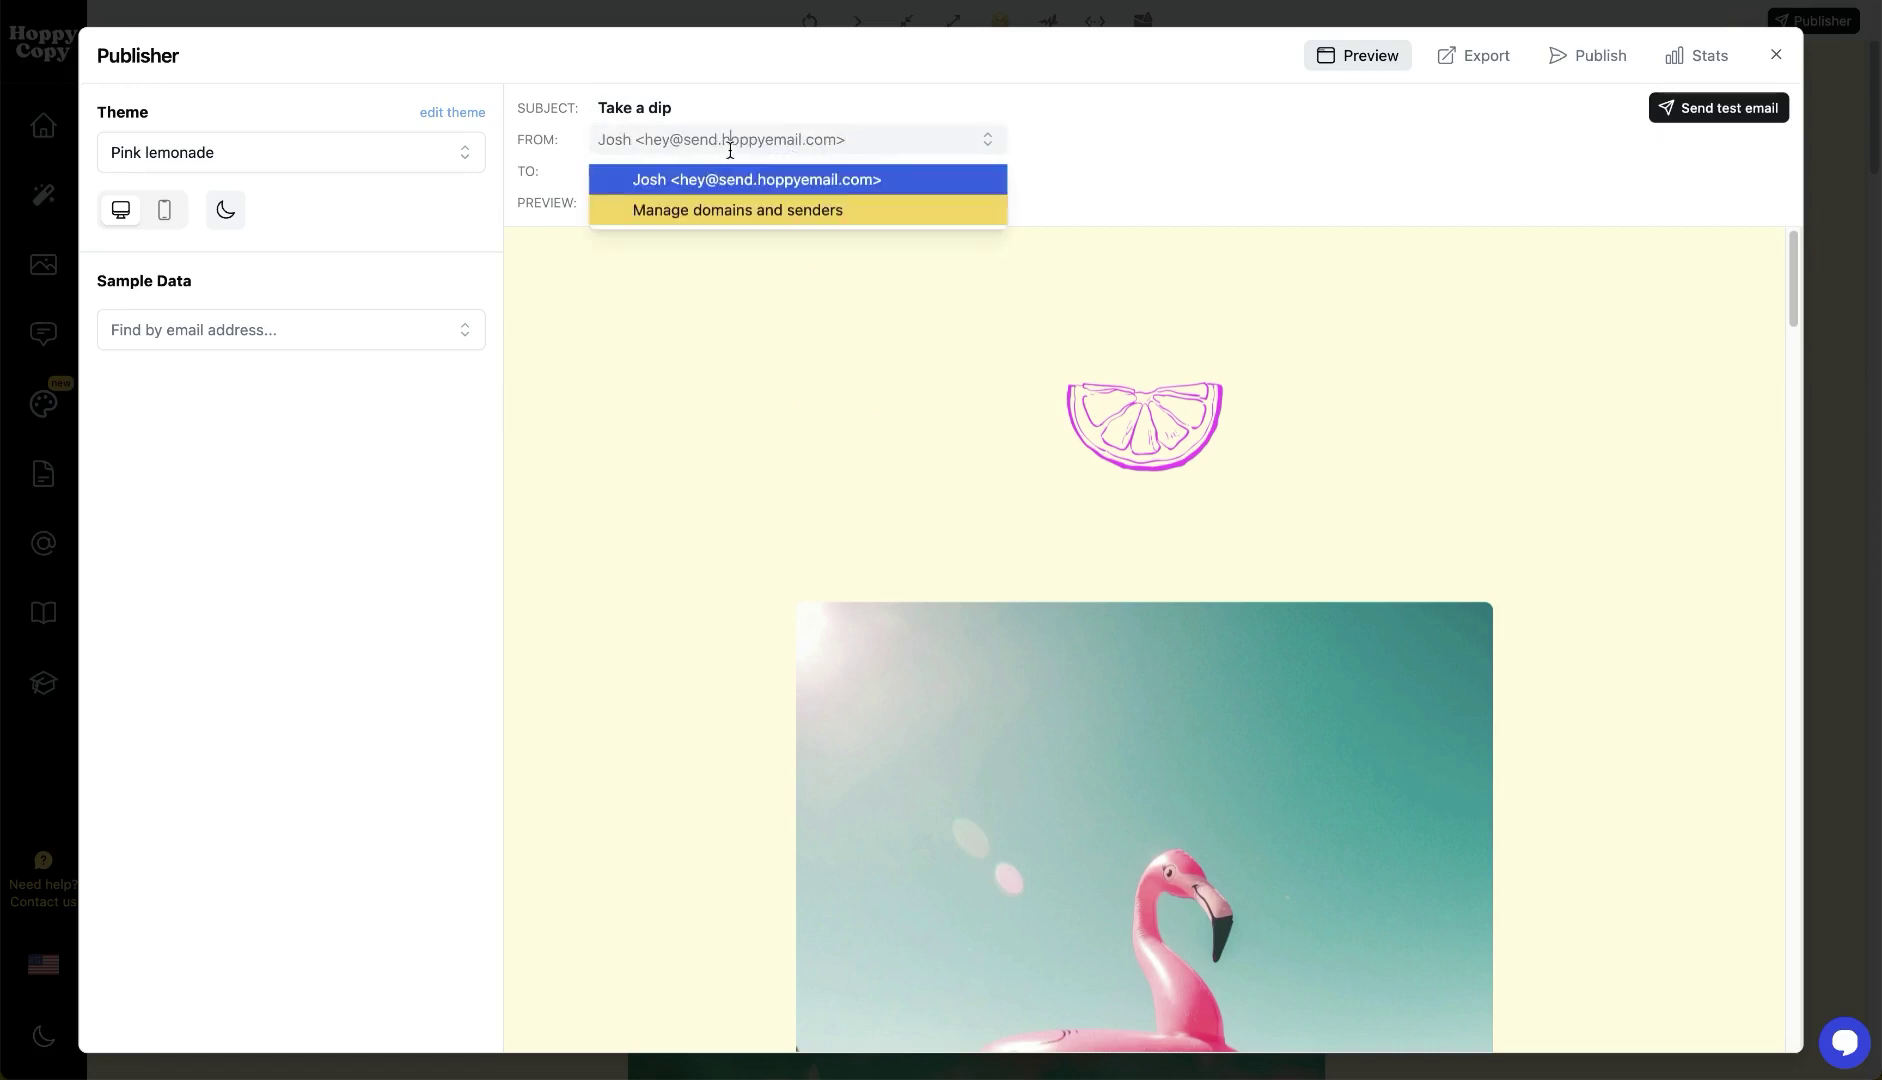
pyautogui.click(759, 178)
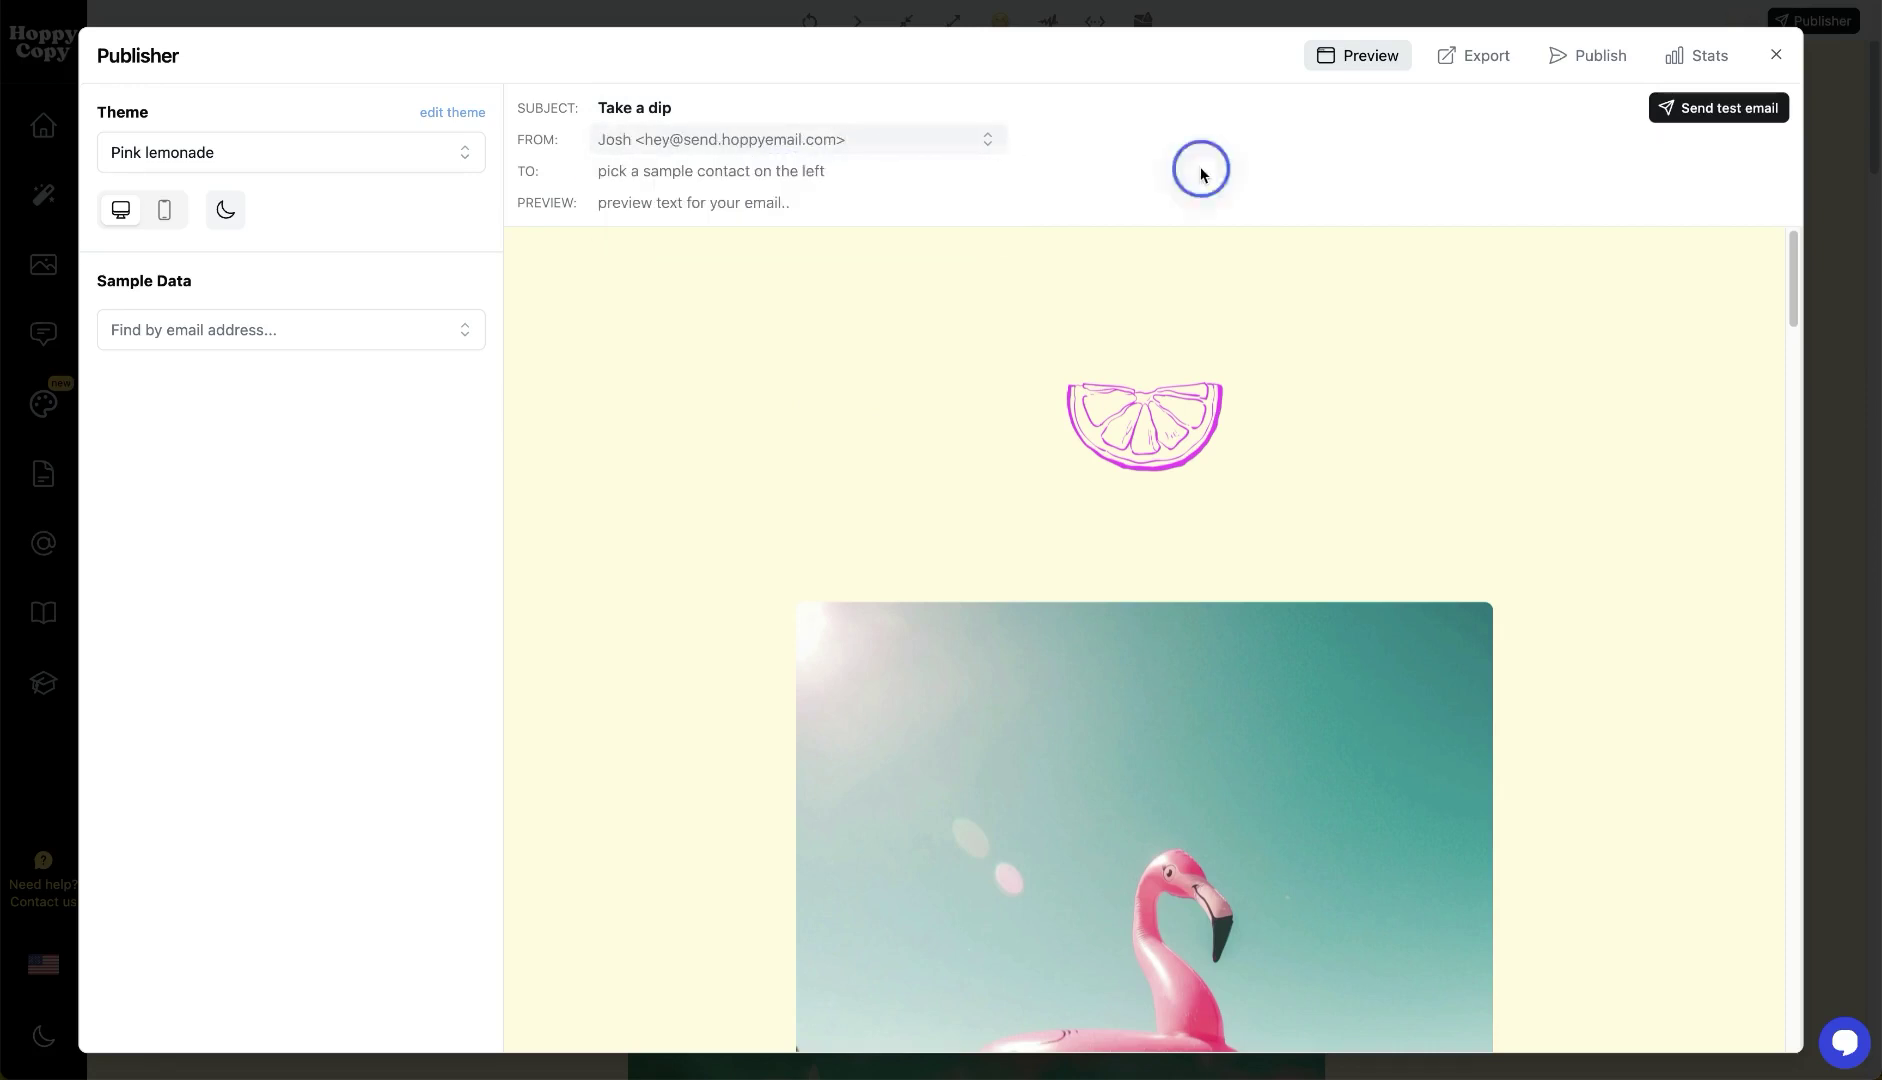
pyautogui.click(819, 150)
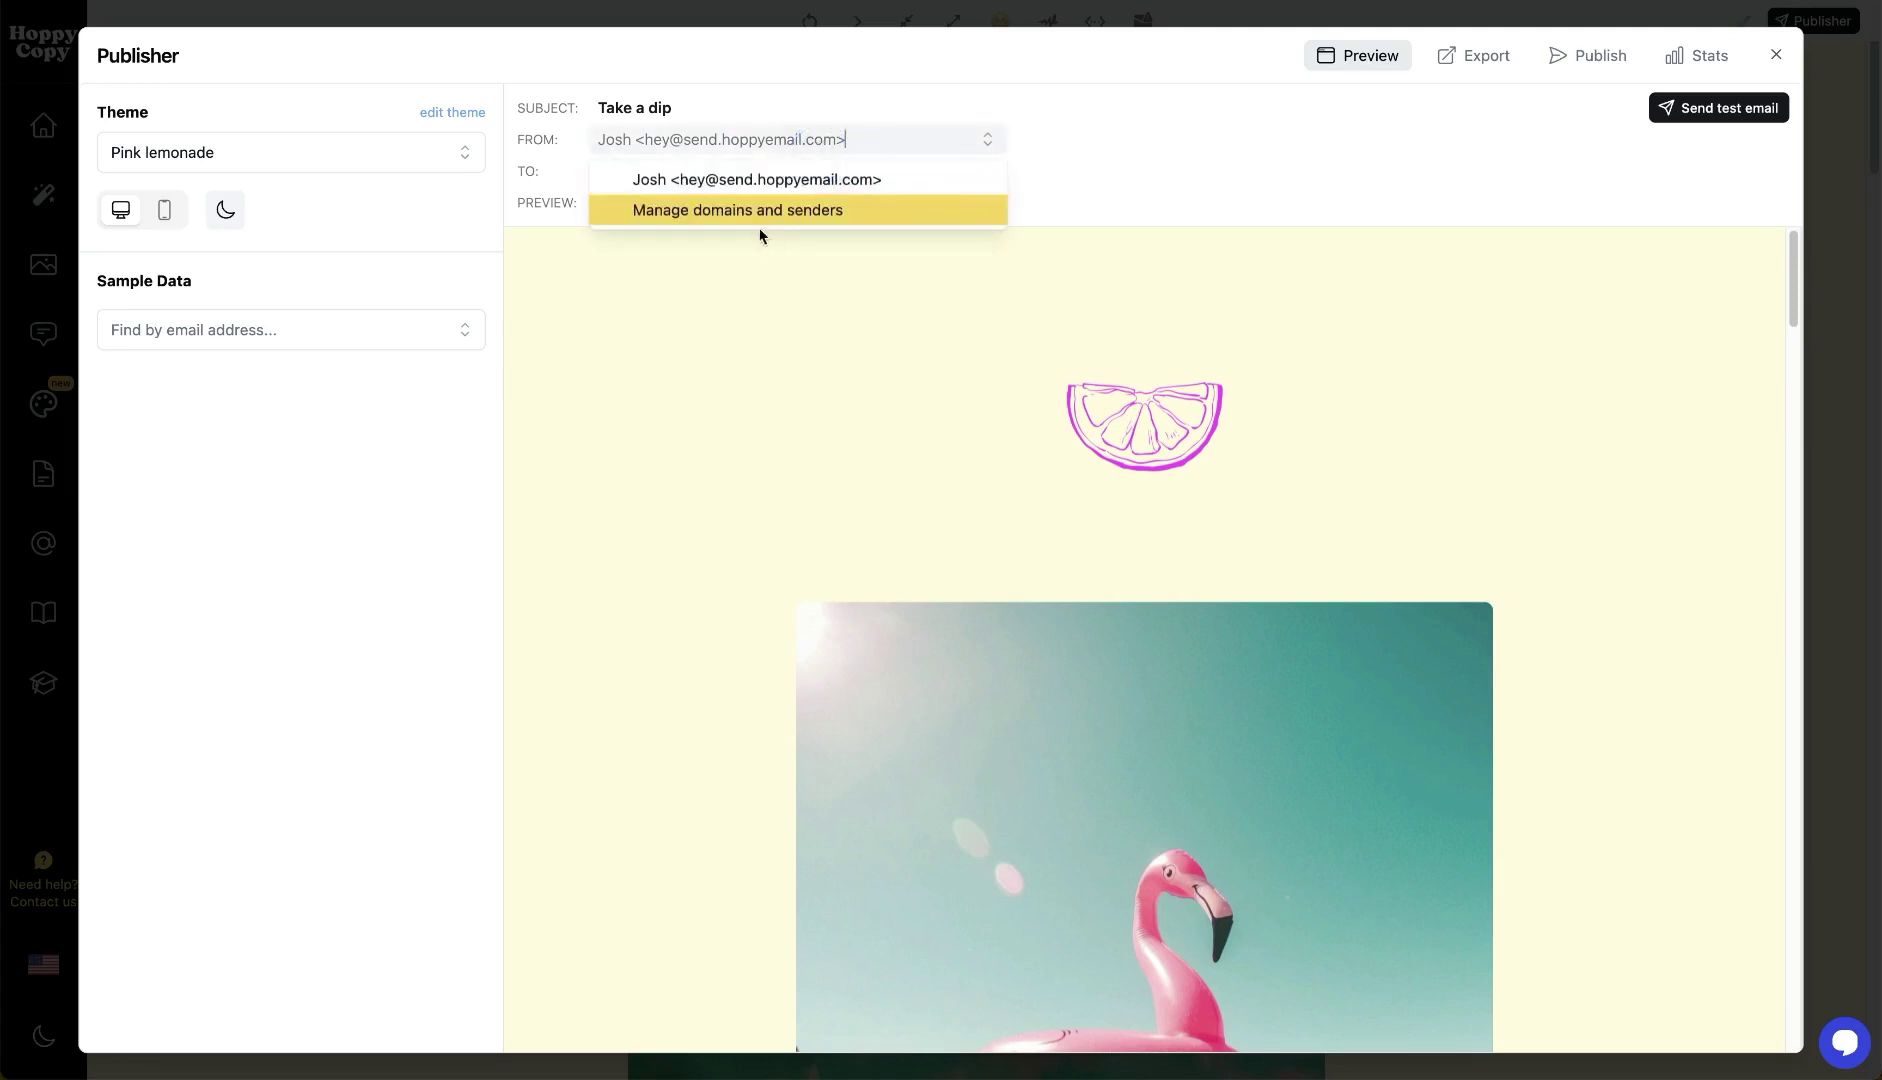
pyautogui.click(1139, 176)
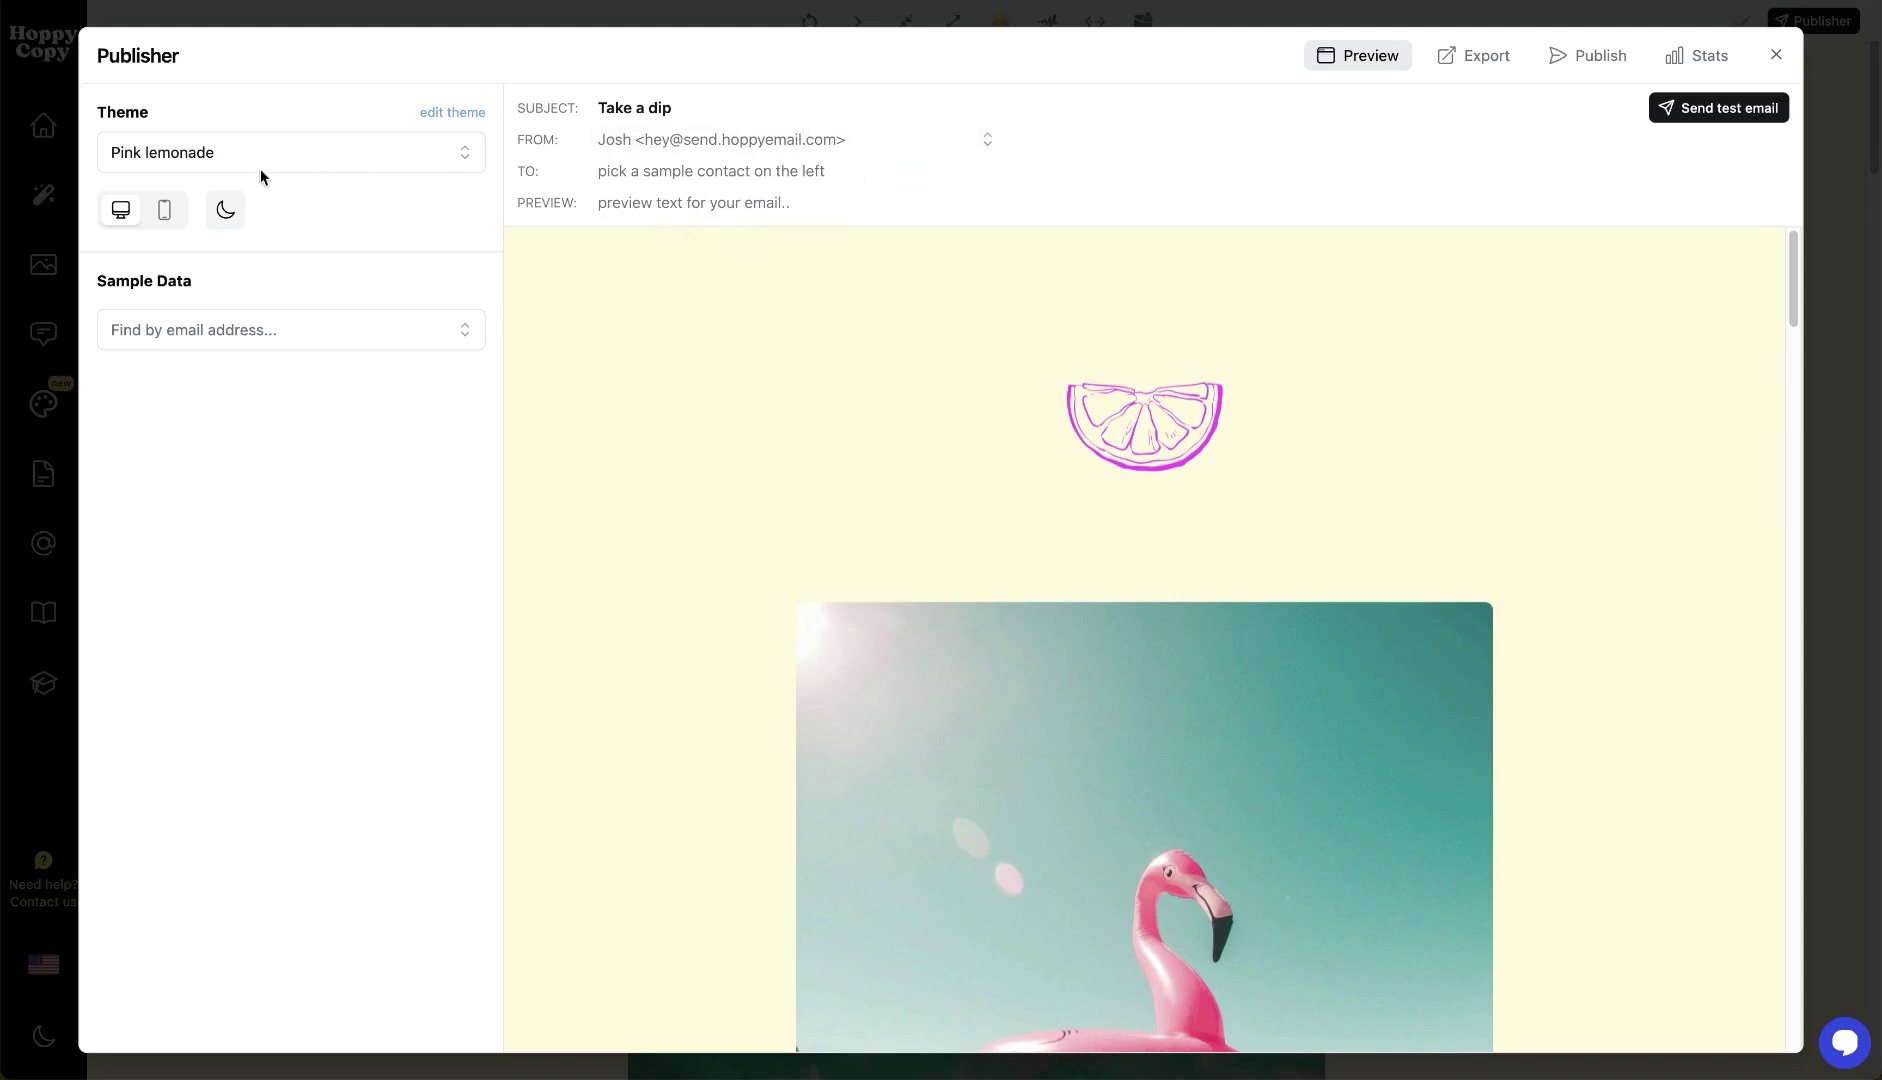
pyautogui.click(339, 145)
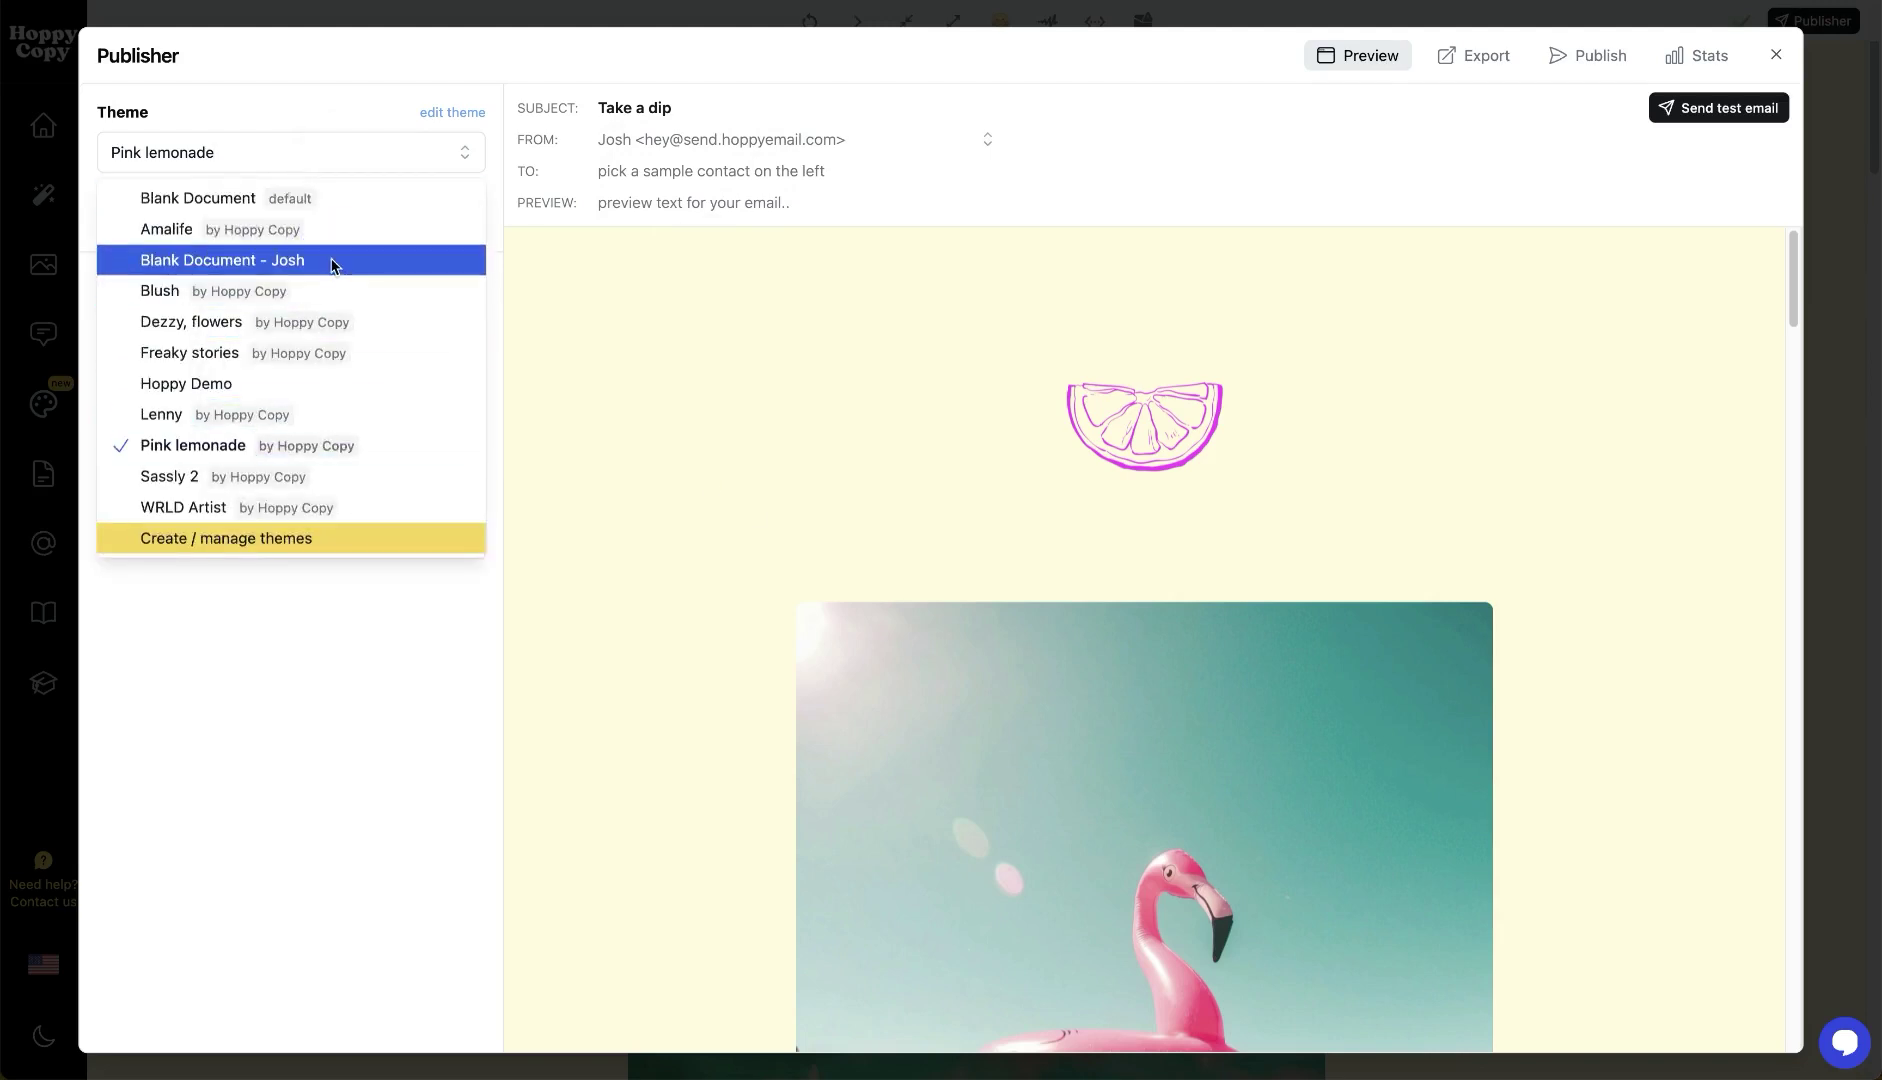
pyautogui.click(330, 290)
pyautogui.scroll(-10, 1040, 512)
pyautogui.click(277, 150)
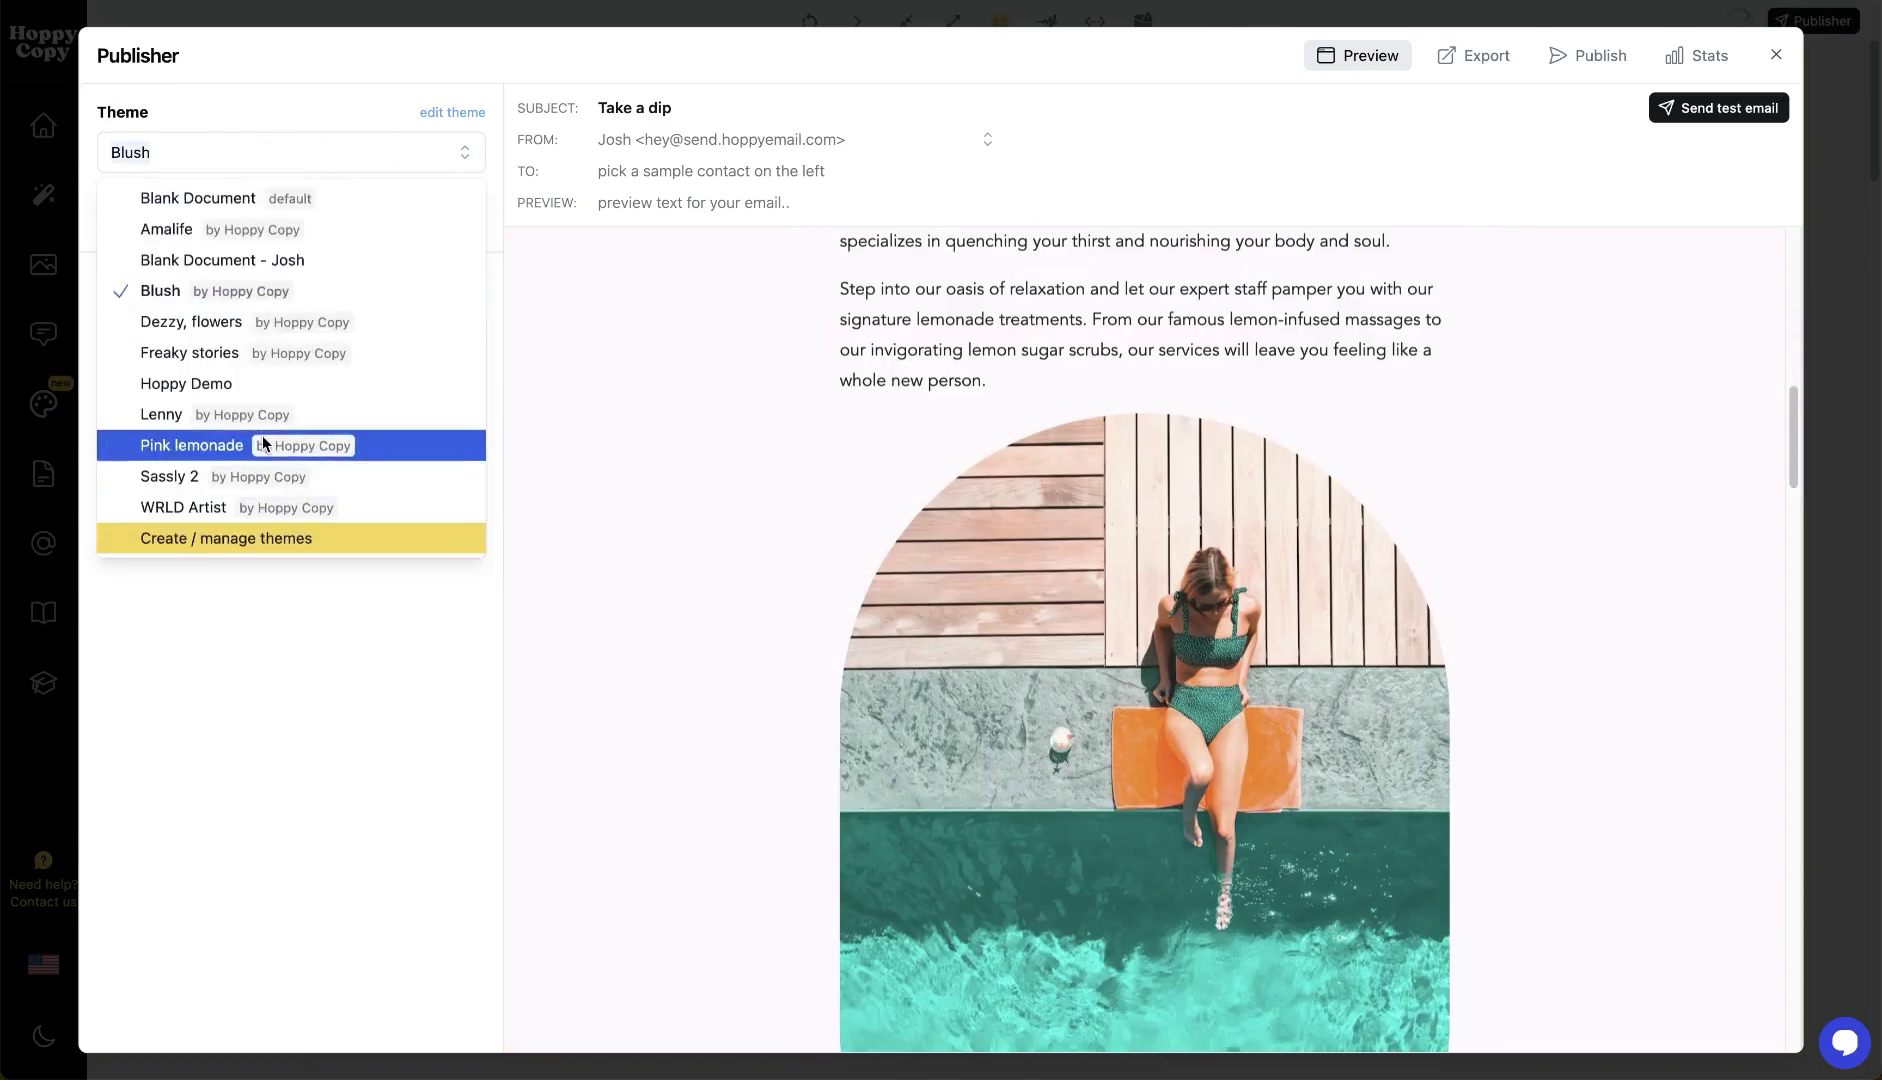
pyautogui.click(265, 443)
pyautogui.click(157, 213)
pyautogui.click(120, 210)
pyautogui.click(225, 210)
pyautogui.click(225, 210)
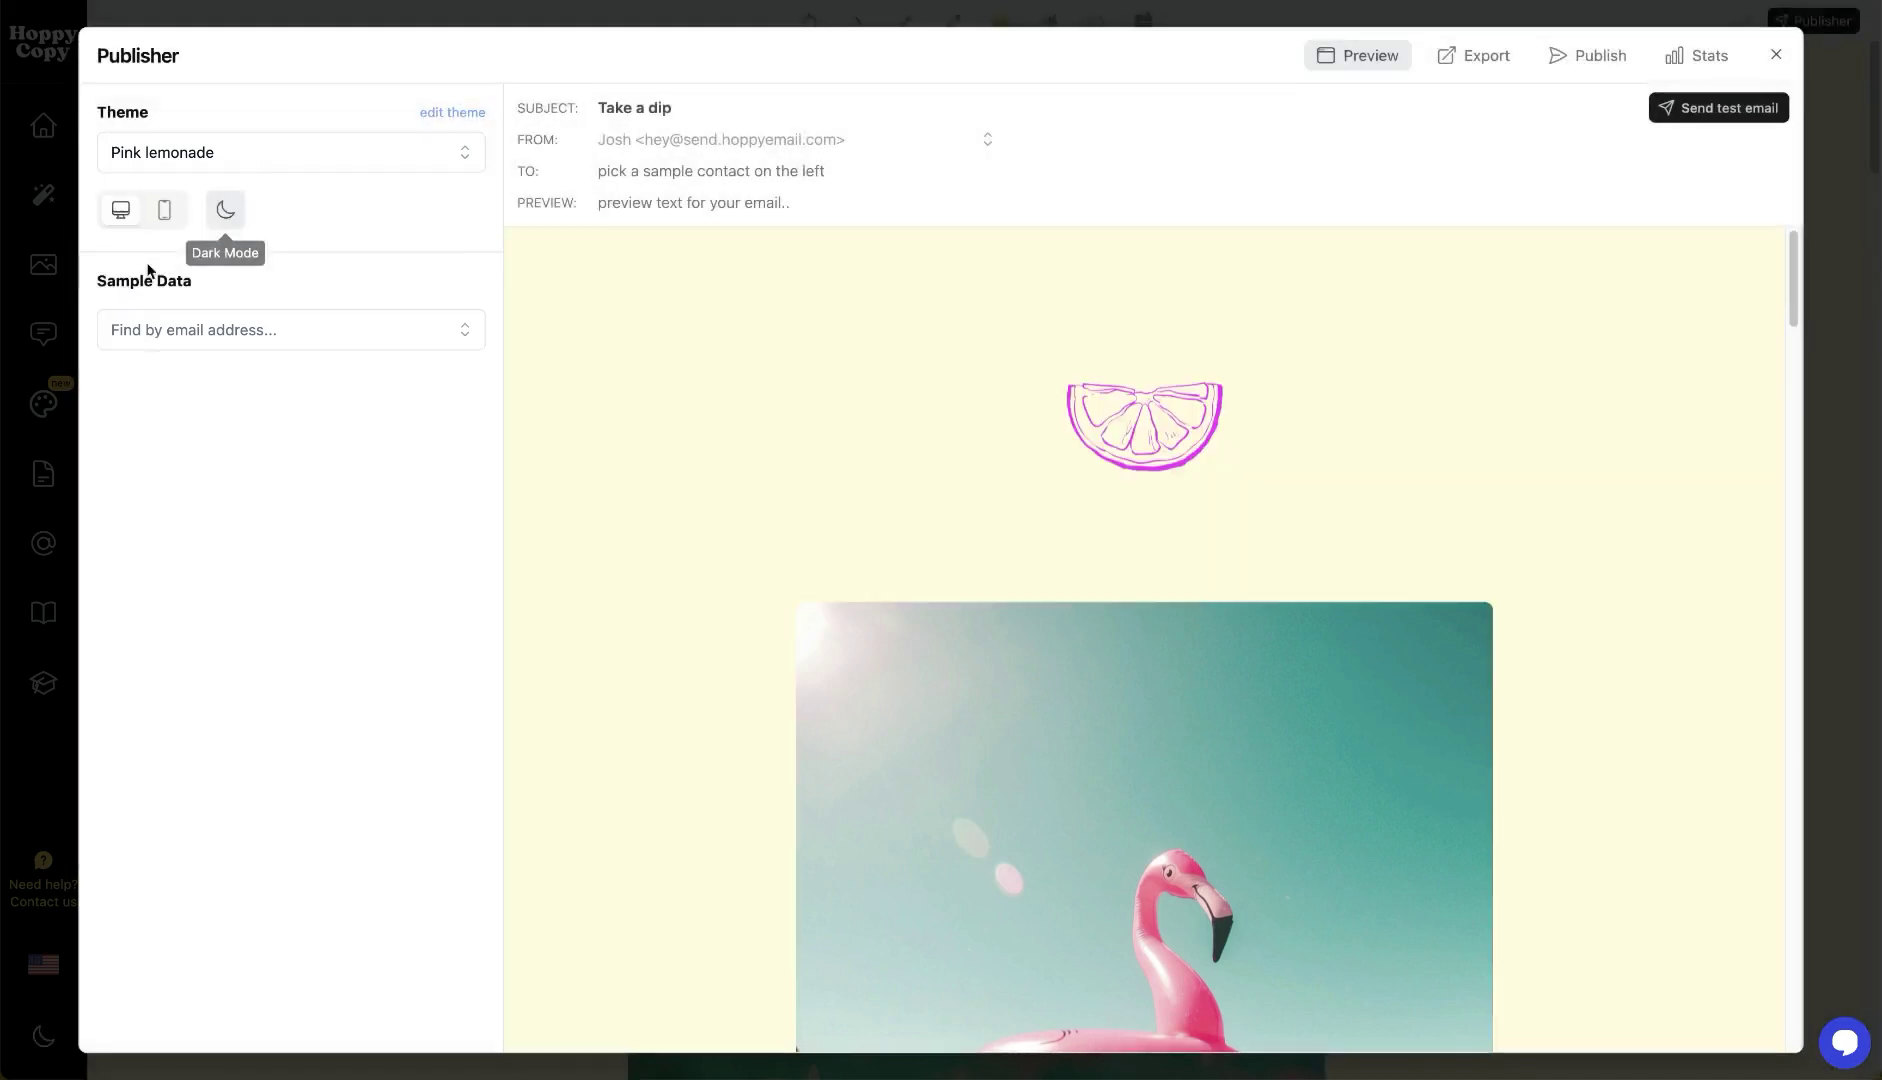
pyautogui.click(172, 336)
# Step: Preview the email with the first contact as sample recipient data
pyautogui.click(230, 373)
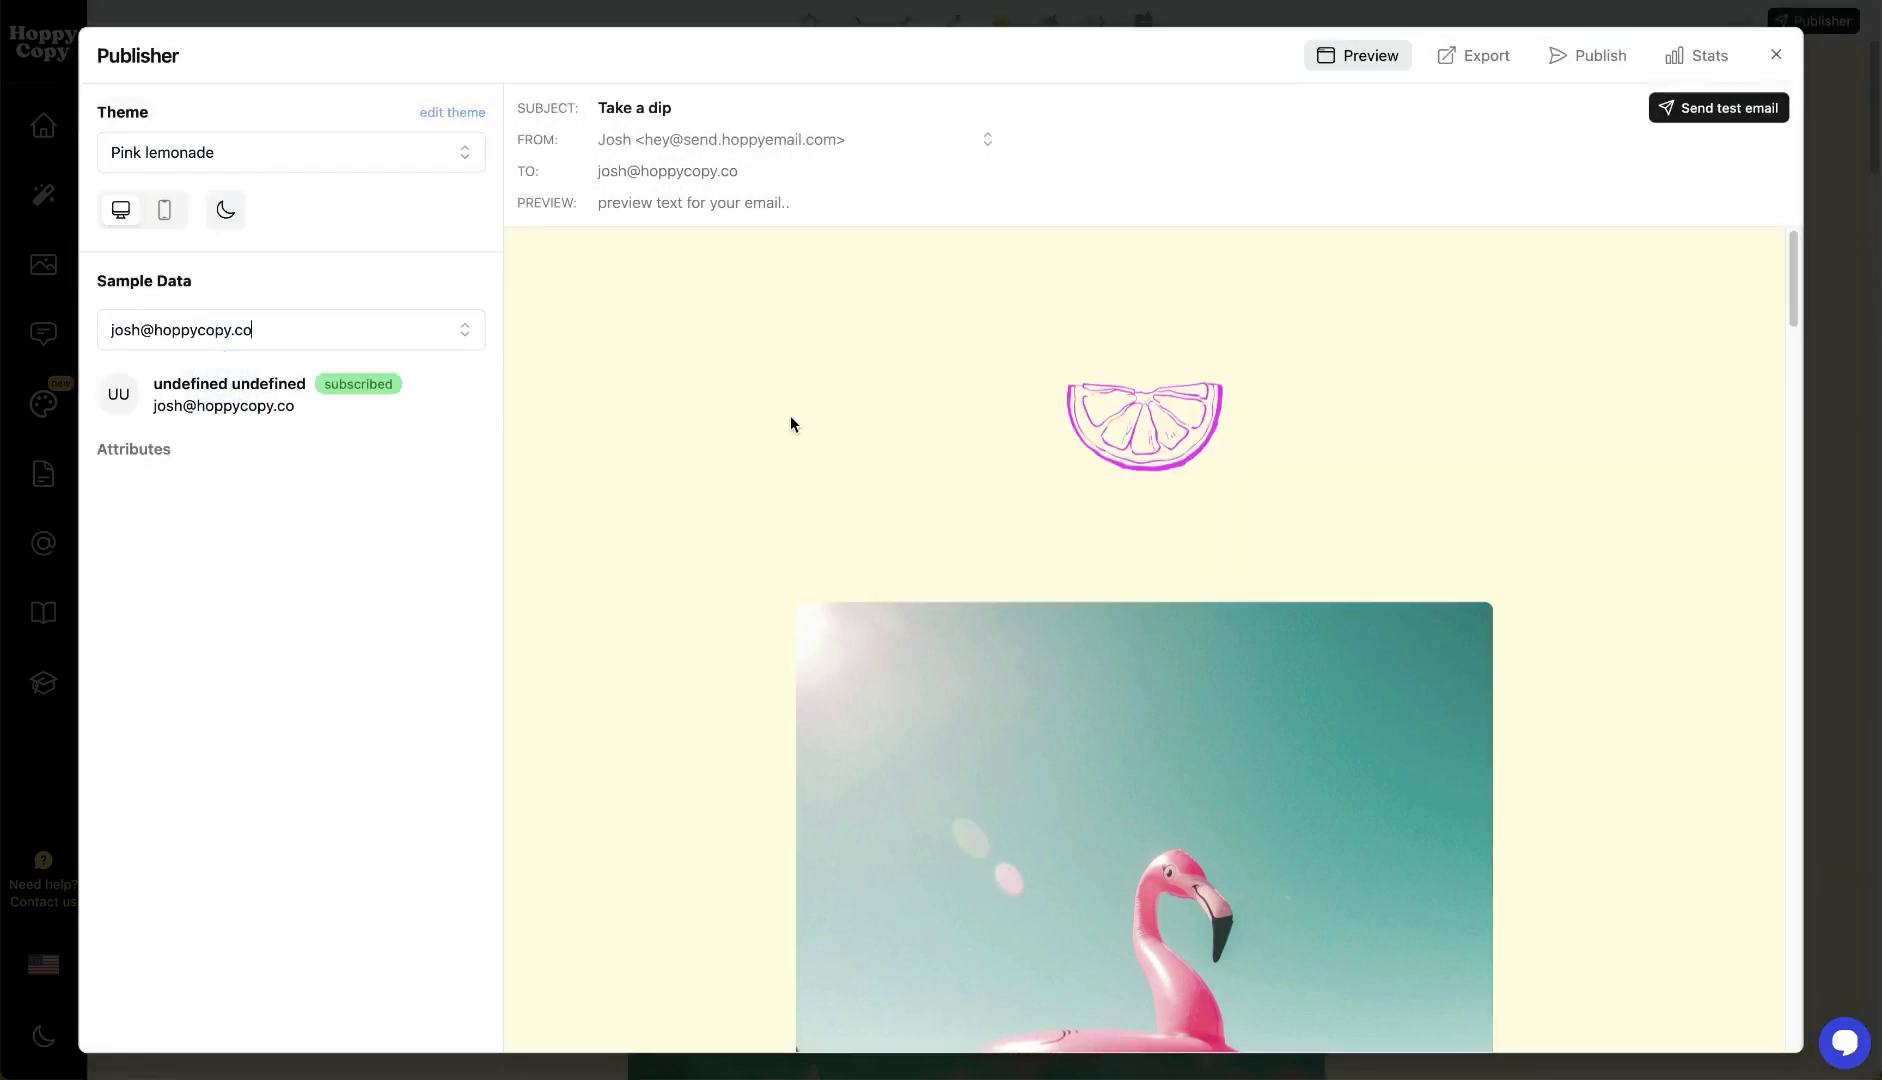
pyautogui.scroll(-10, 799, 427)
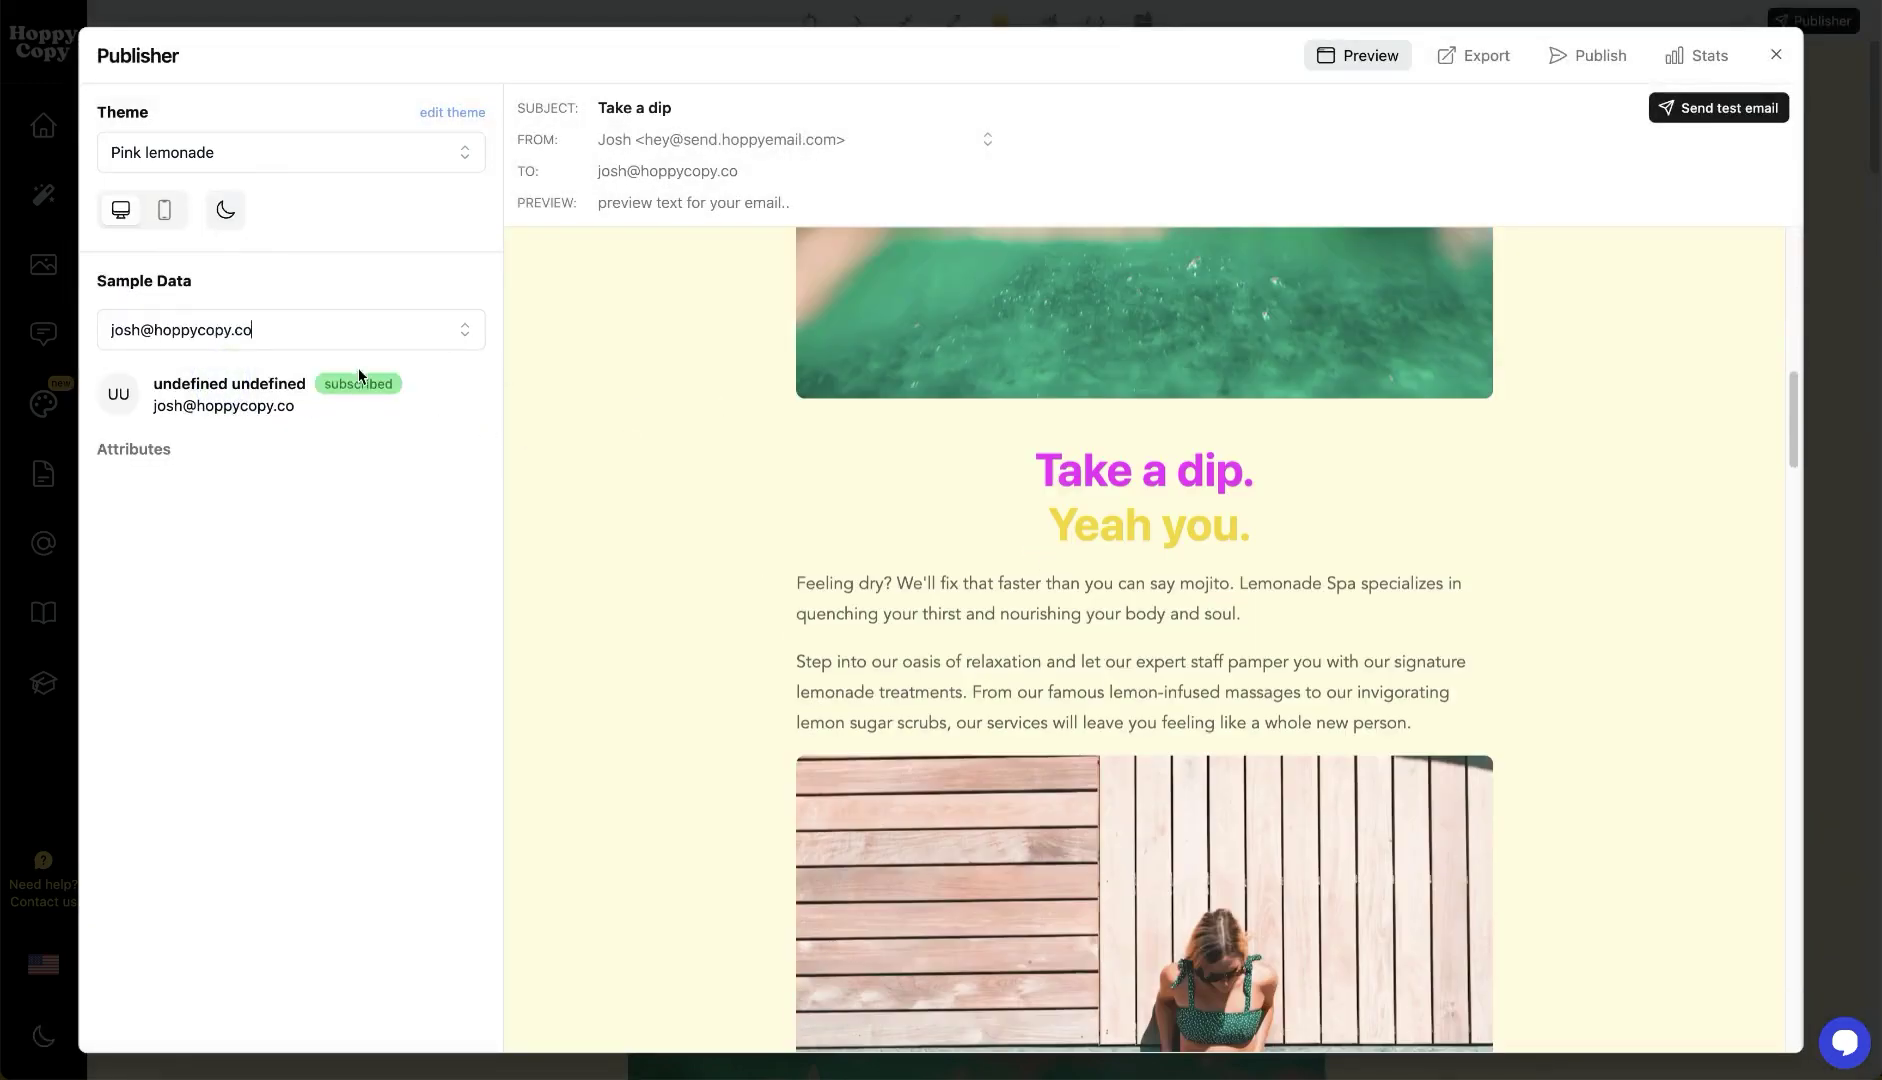
pyautogui.scroll(-5, 1303, 459)
pyautogui.scroll(15, 1295, 430)
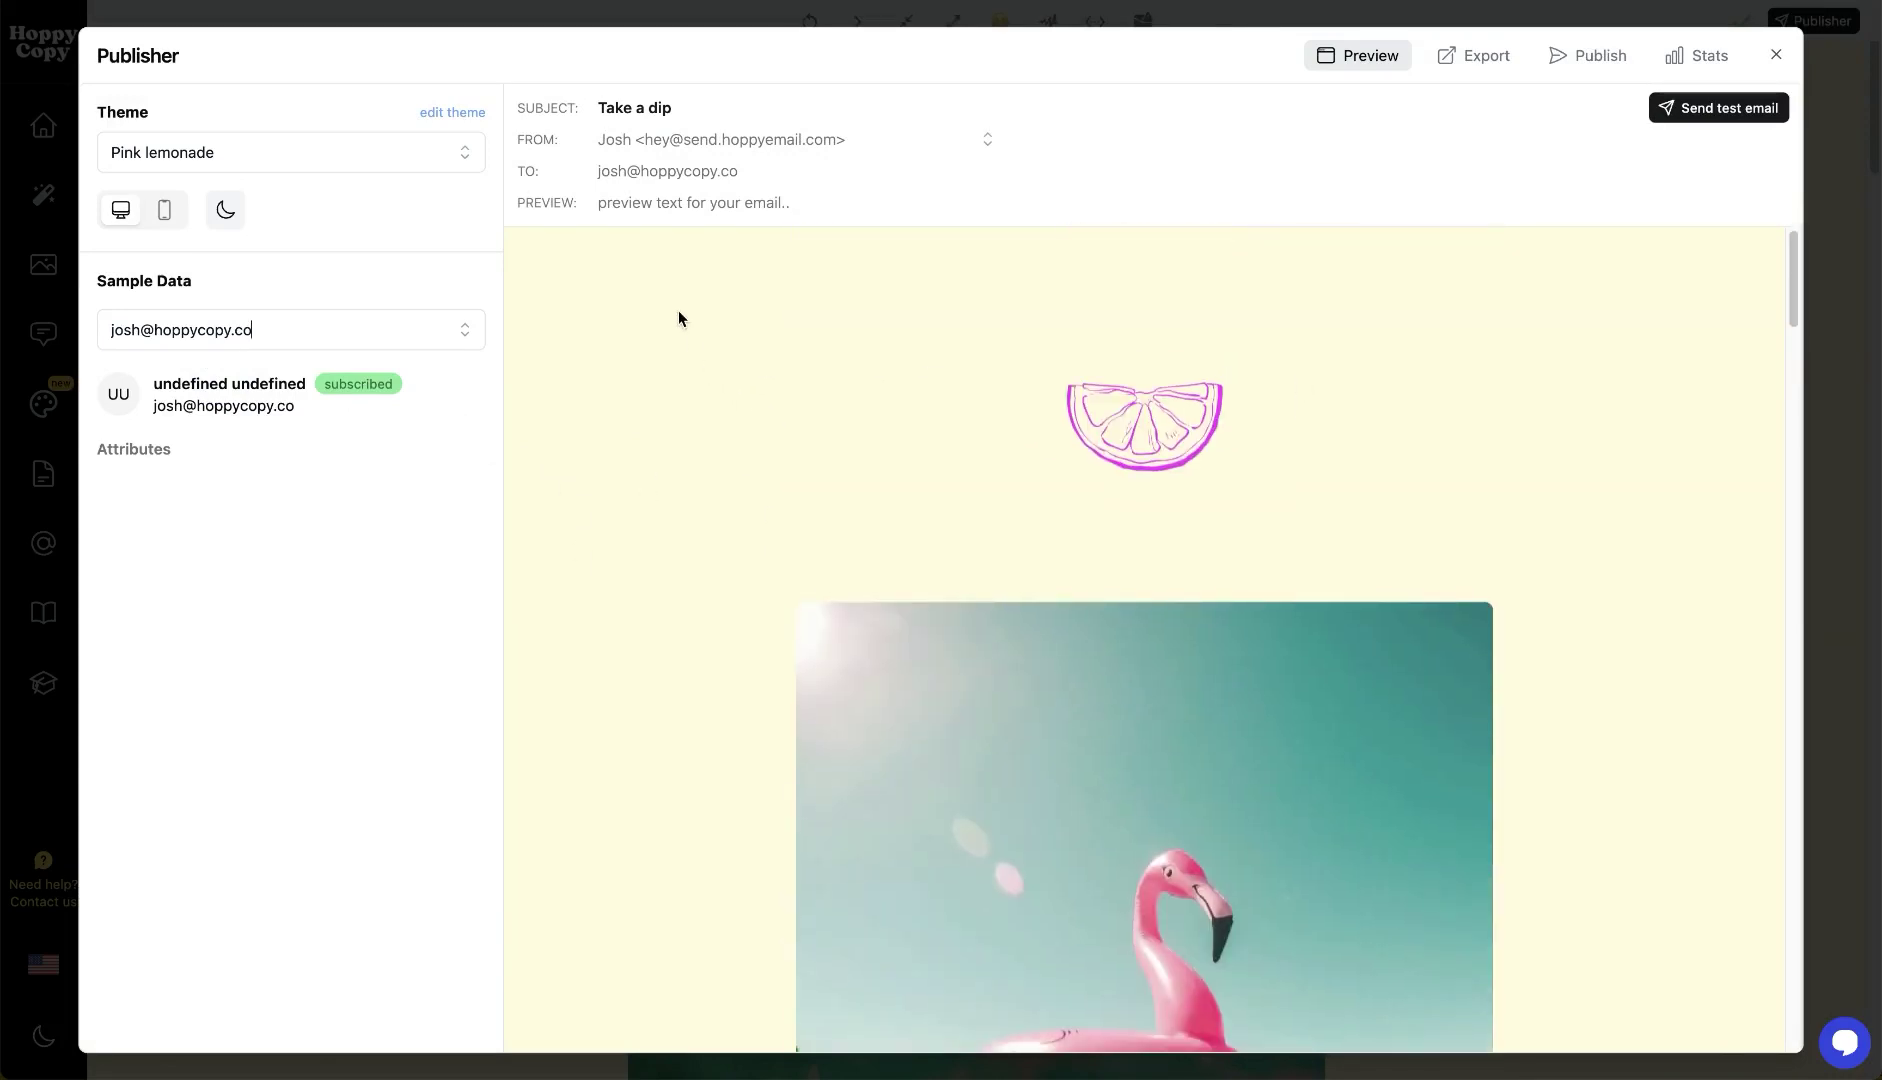
pyautogui.click(630, 205)
# Step: On Publish, swap Subscribed for Investors and Influencers as the audiences
pyautogui.click(1585, 66)
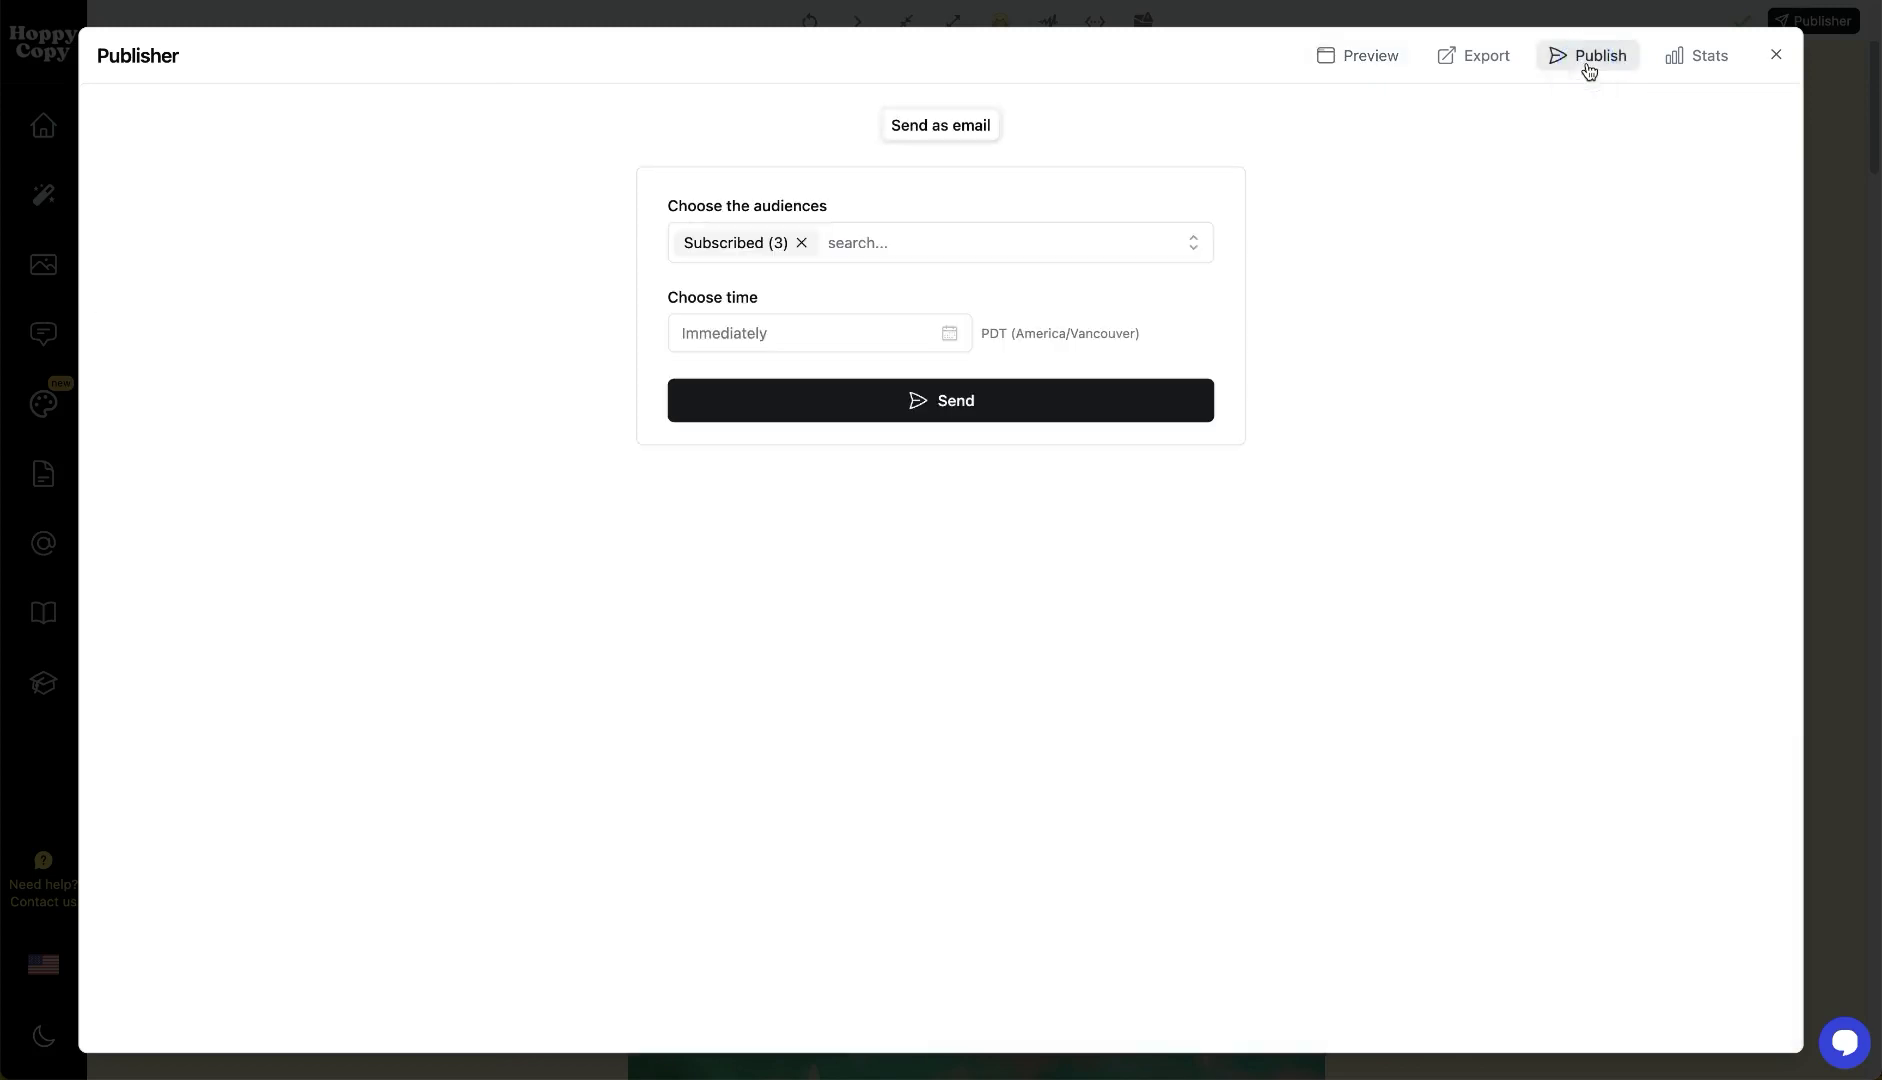
pyautogui.click(877, 247)
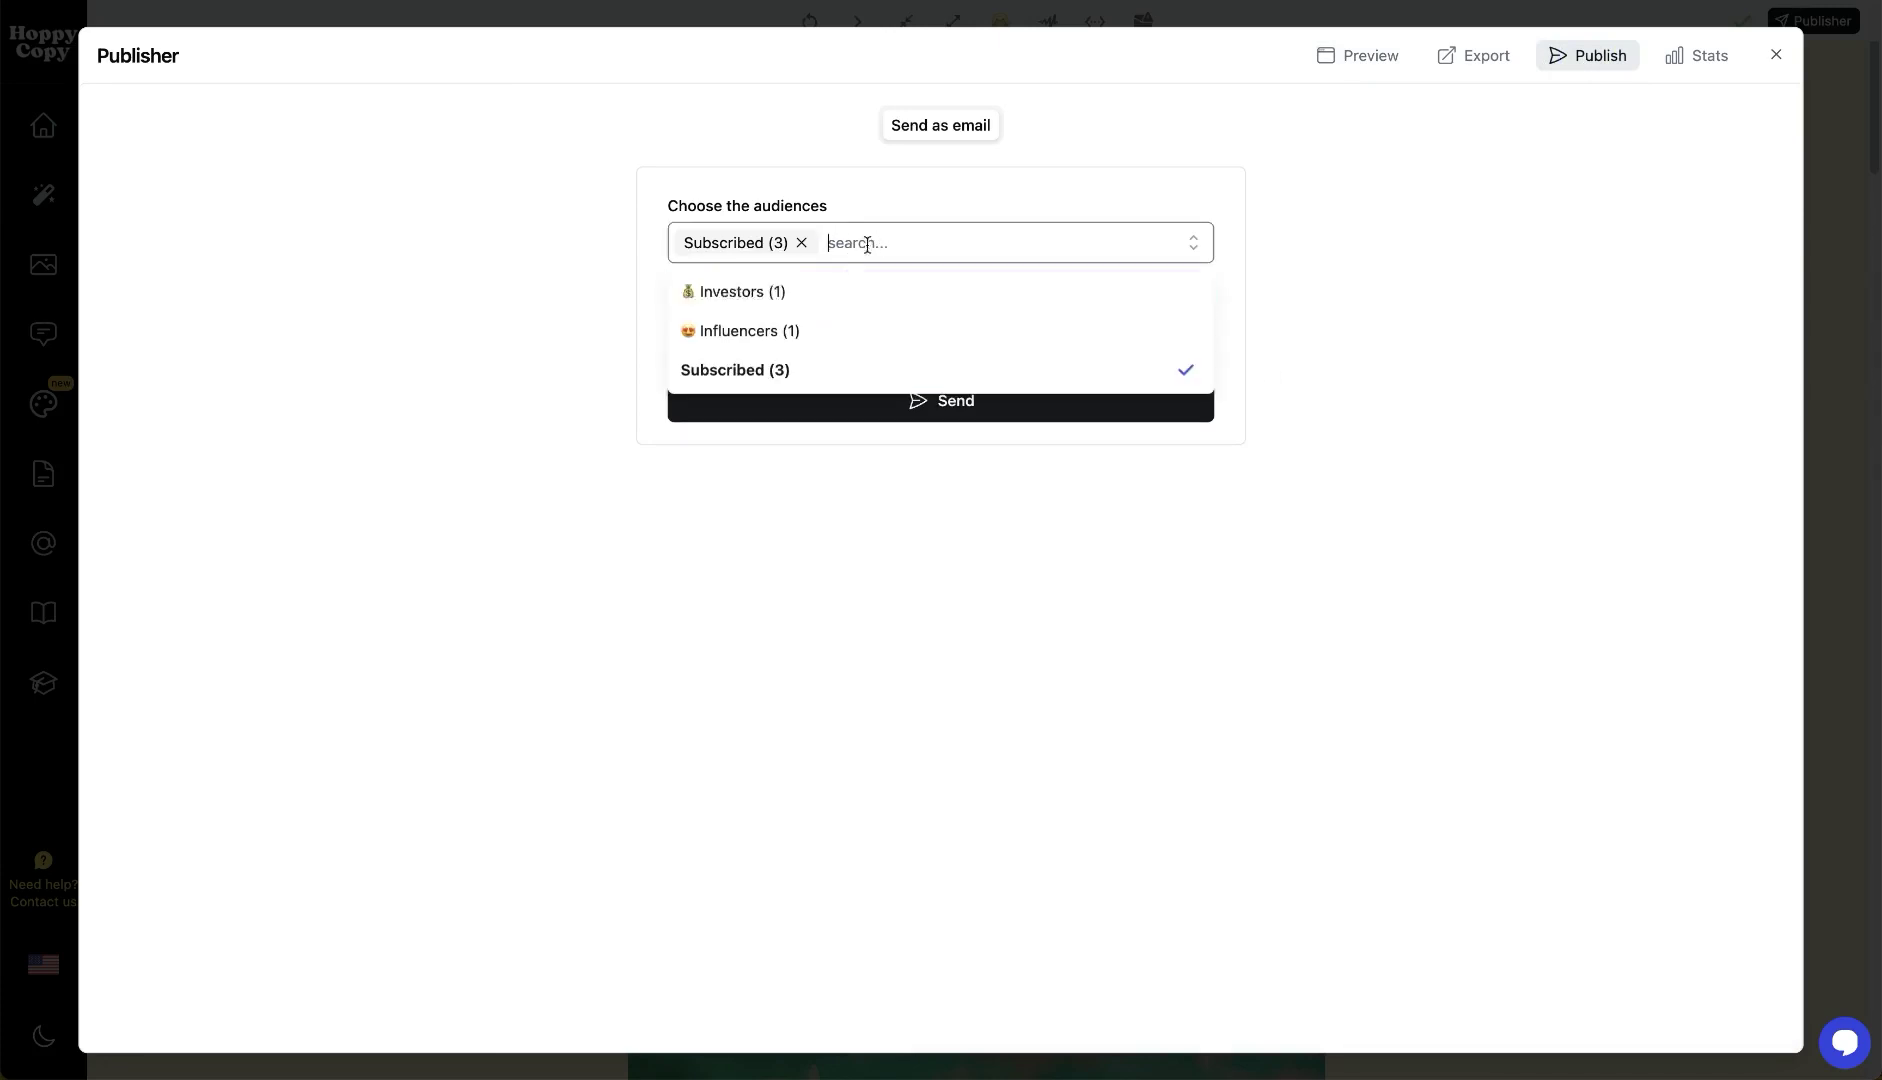
pyautogui.click(817, 289)
pyautogui.click(802, 243)
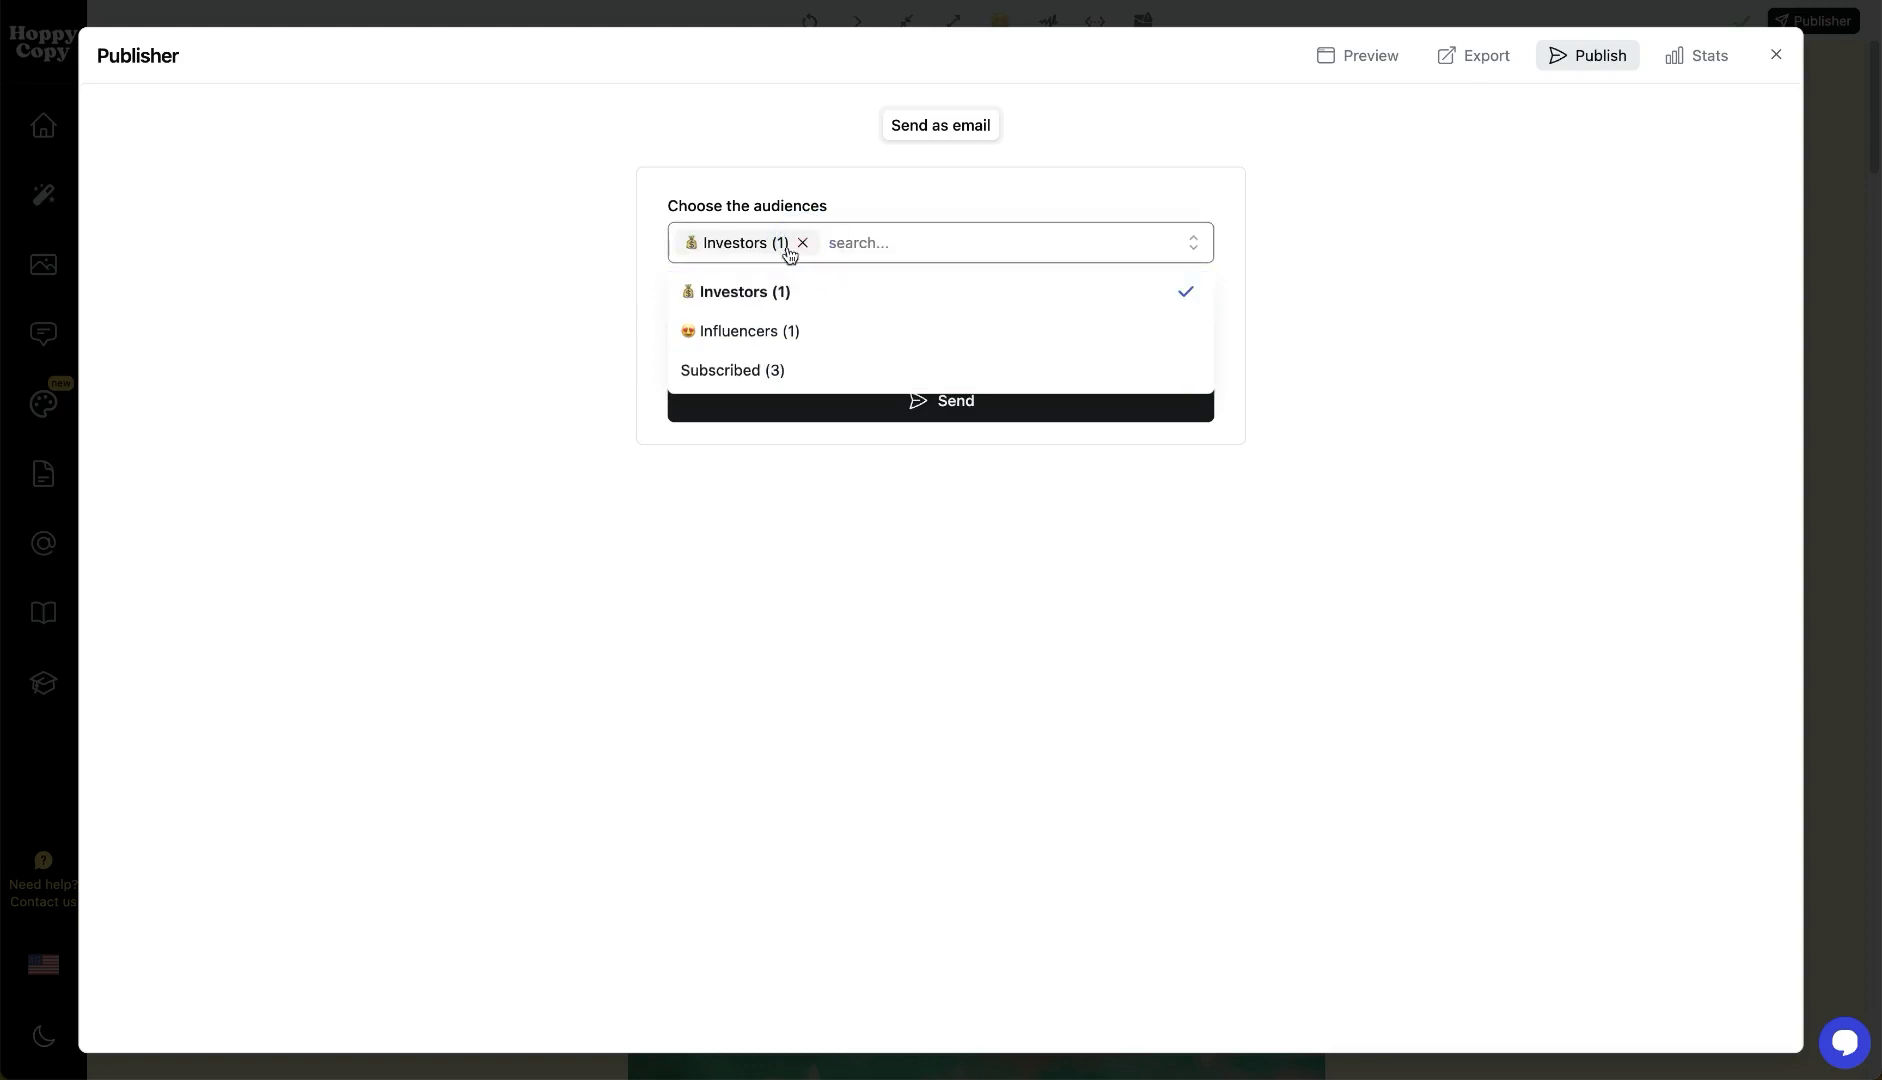
pyautogui.click(855, 244)
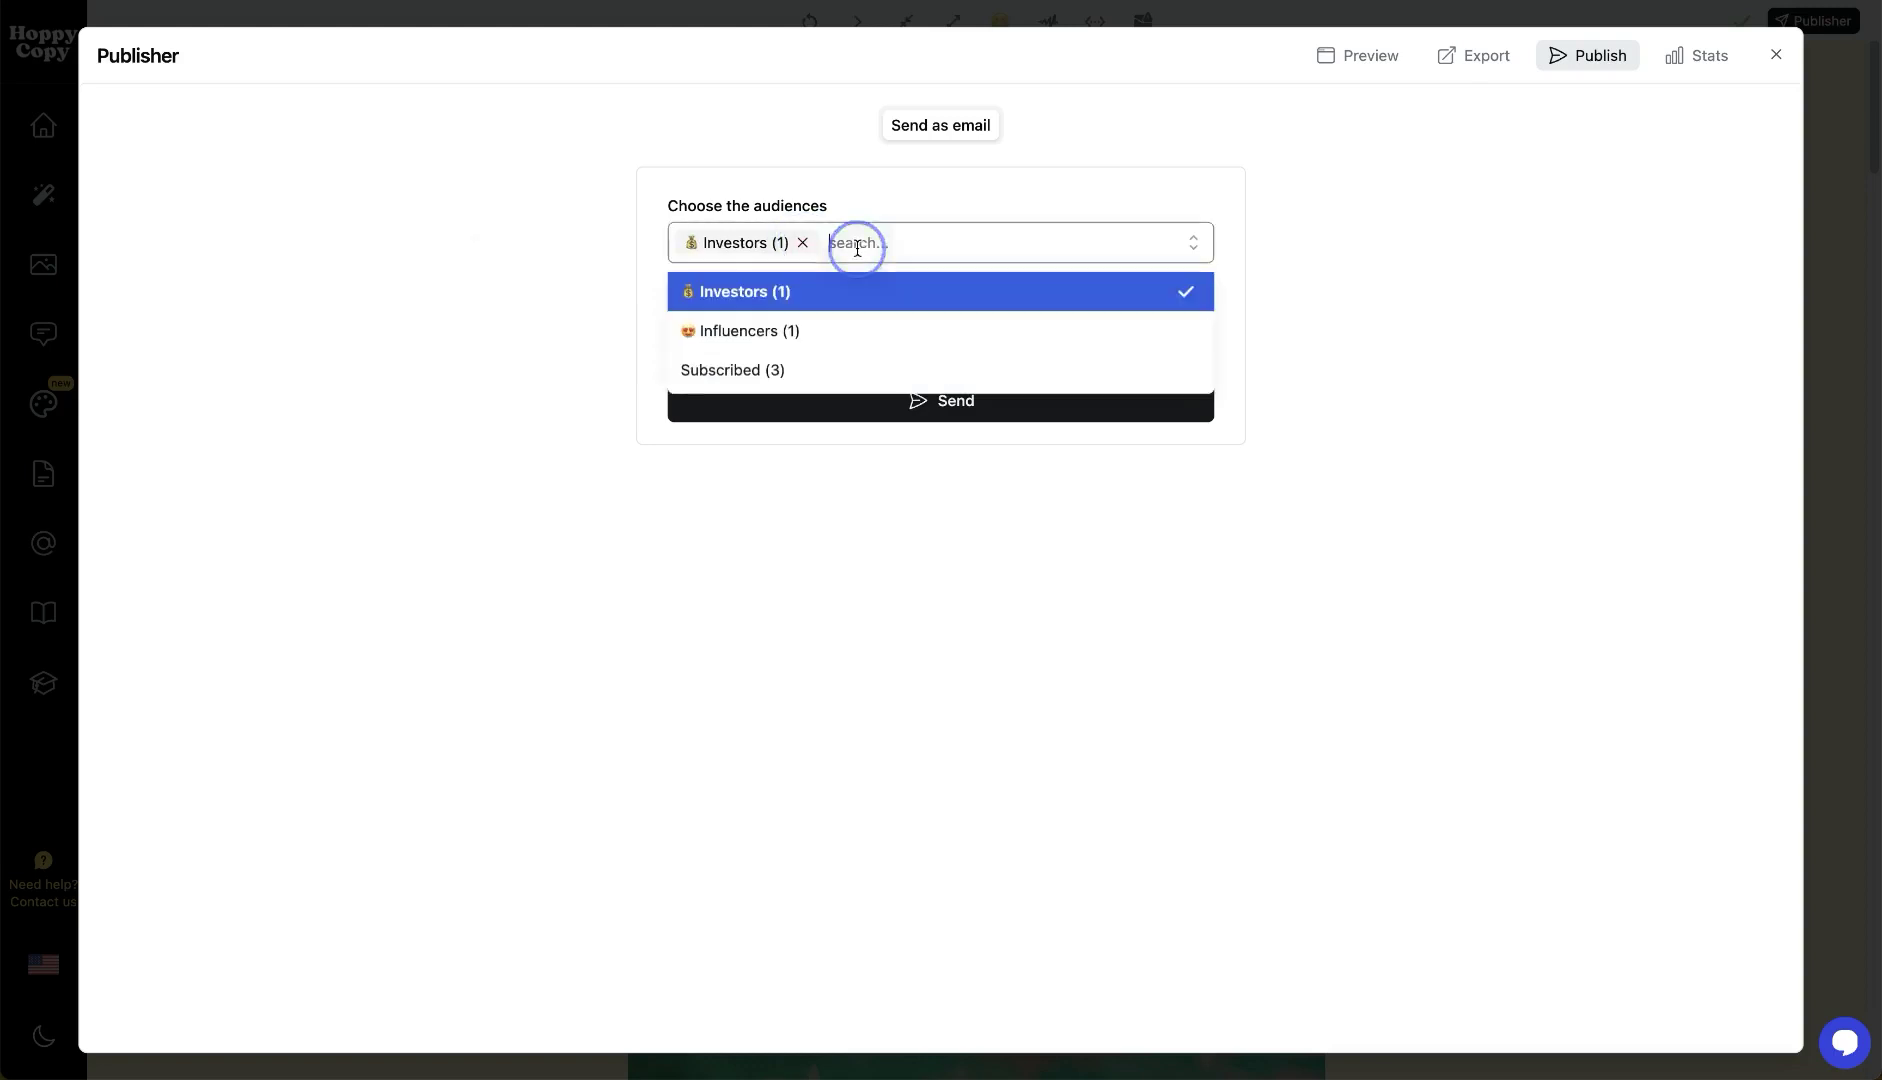
pyautogui.click(716, 330)
pyautogui.click(559, 189)
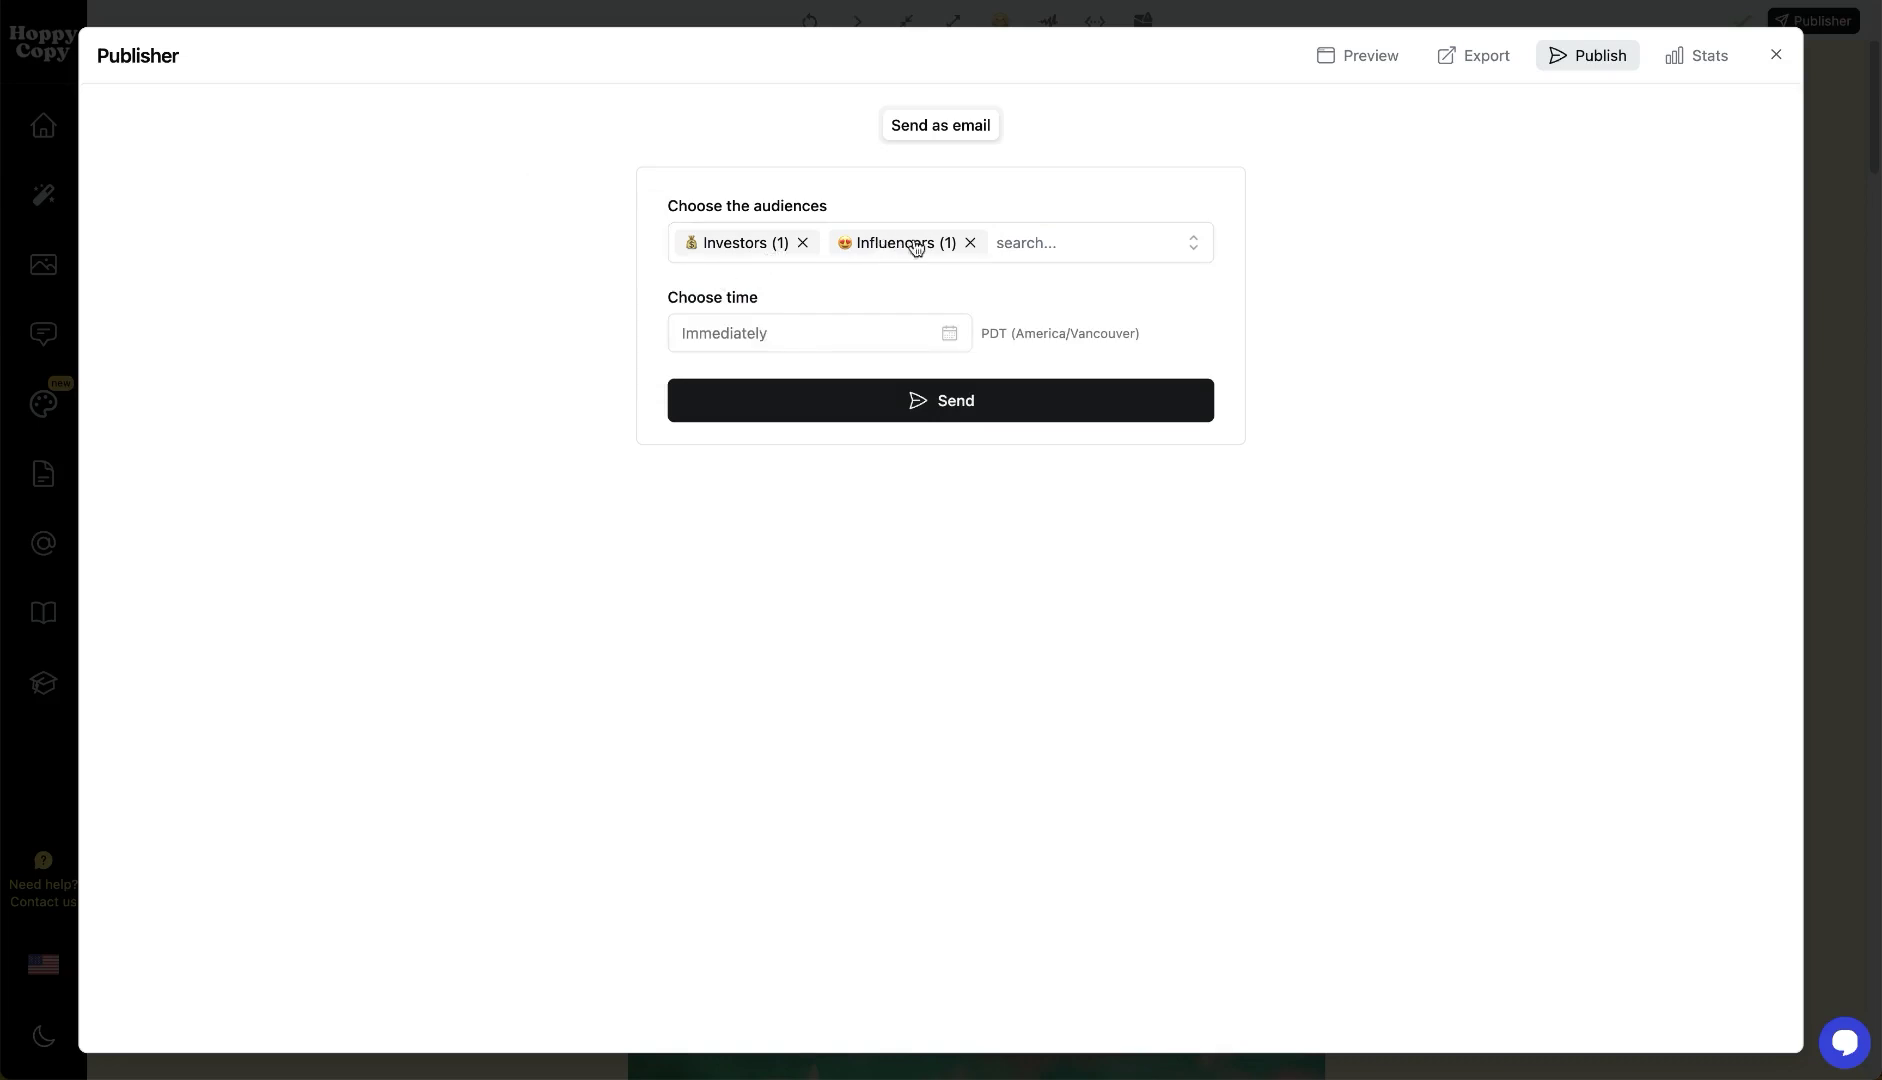
# Step: Clear both audiences and select Influencers (1) as the only audience
pyautogui.click(970, 243)
pyautogui.click(802, 243)
pyautogui.click(735, 248)
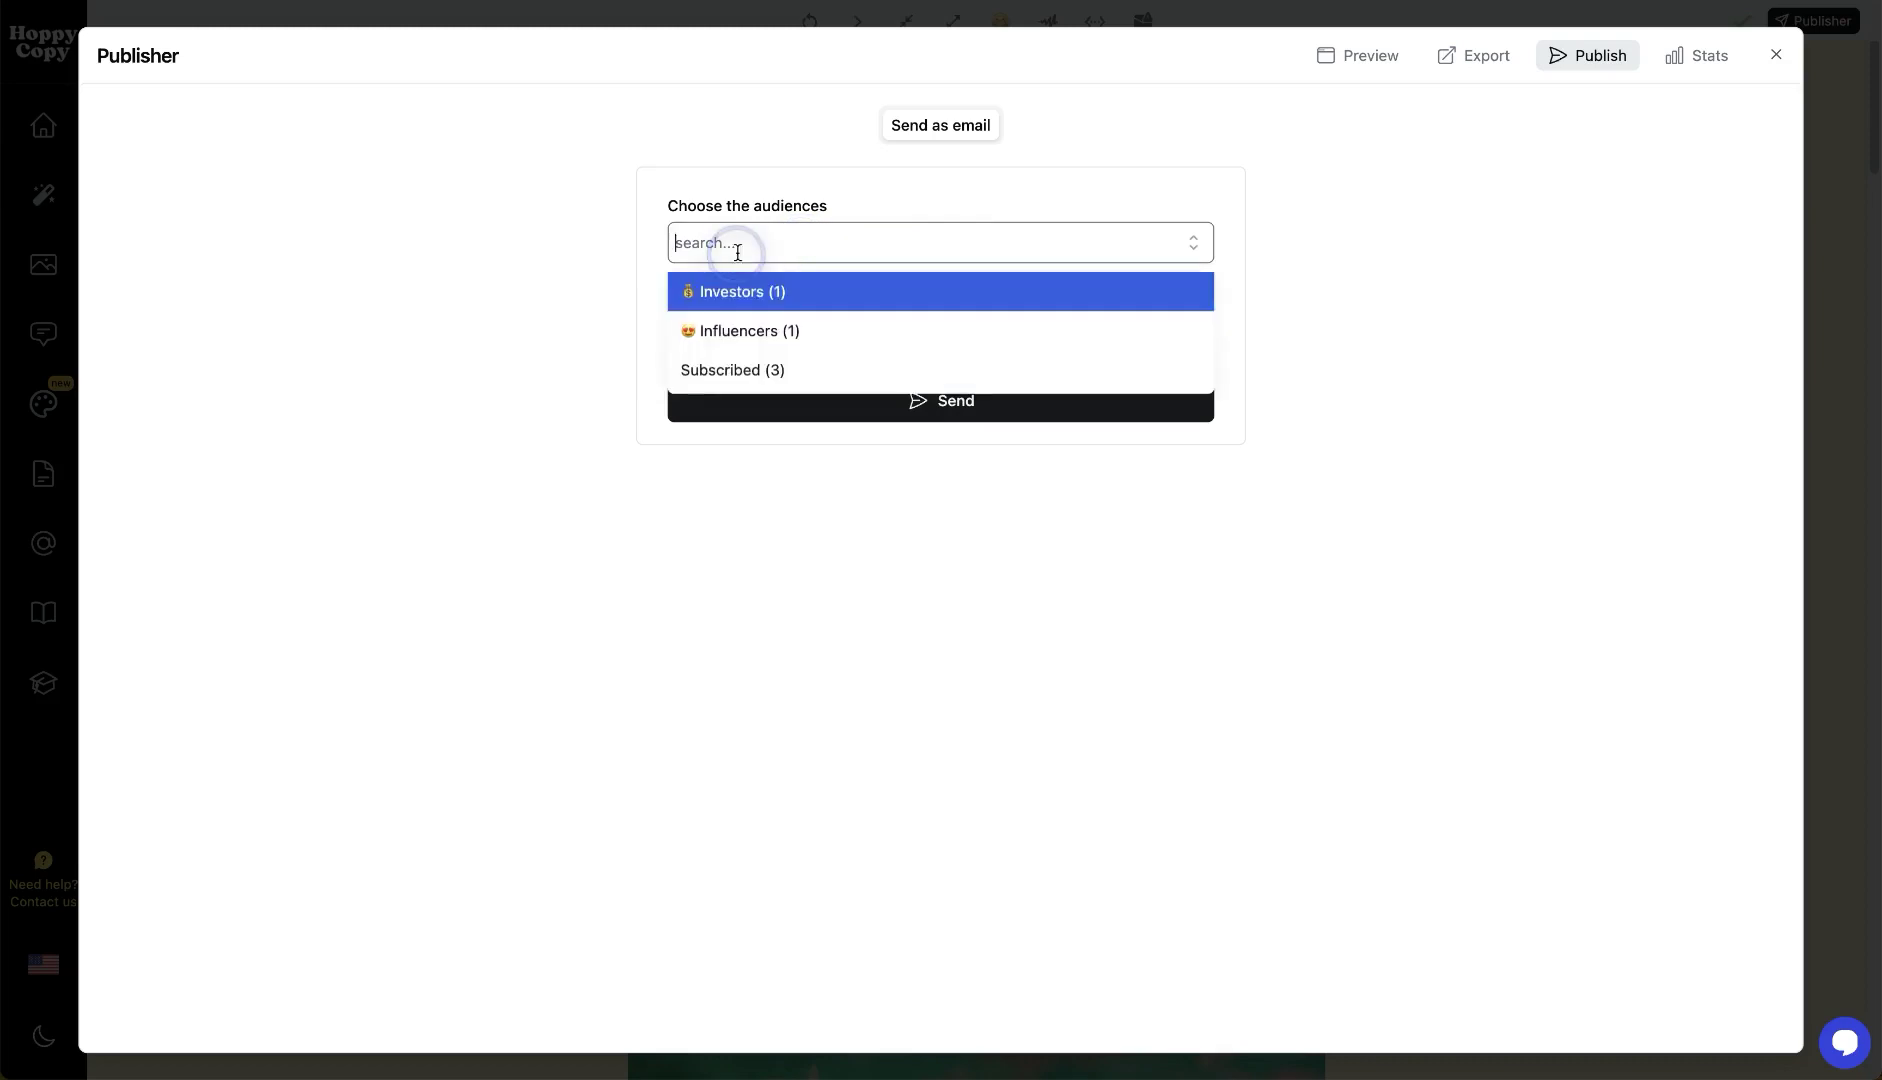
pyautogui.click(780, 236)
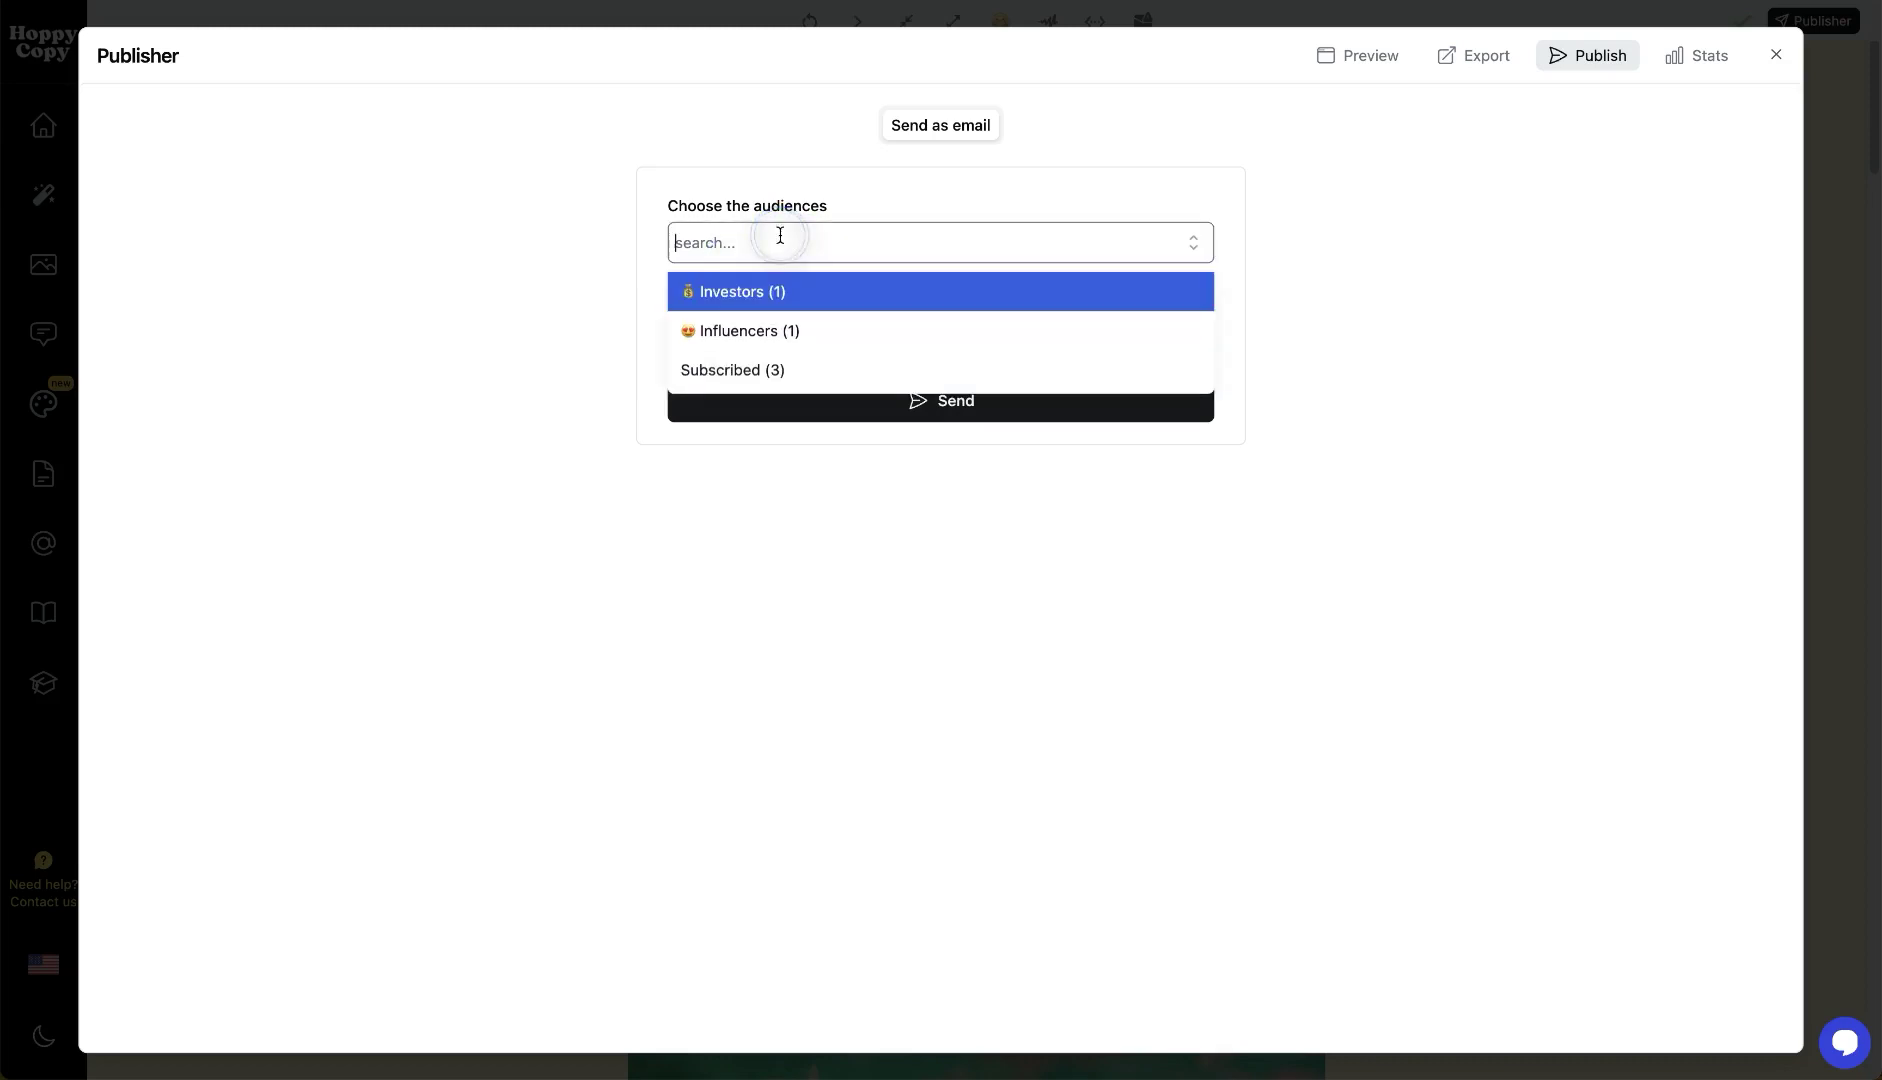
pyautogui.click(710, 330)
pyautogui.click(518, 296)
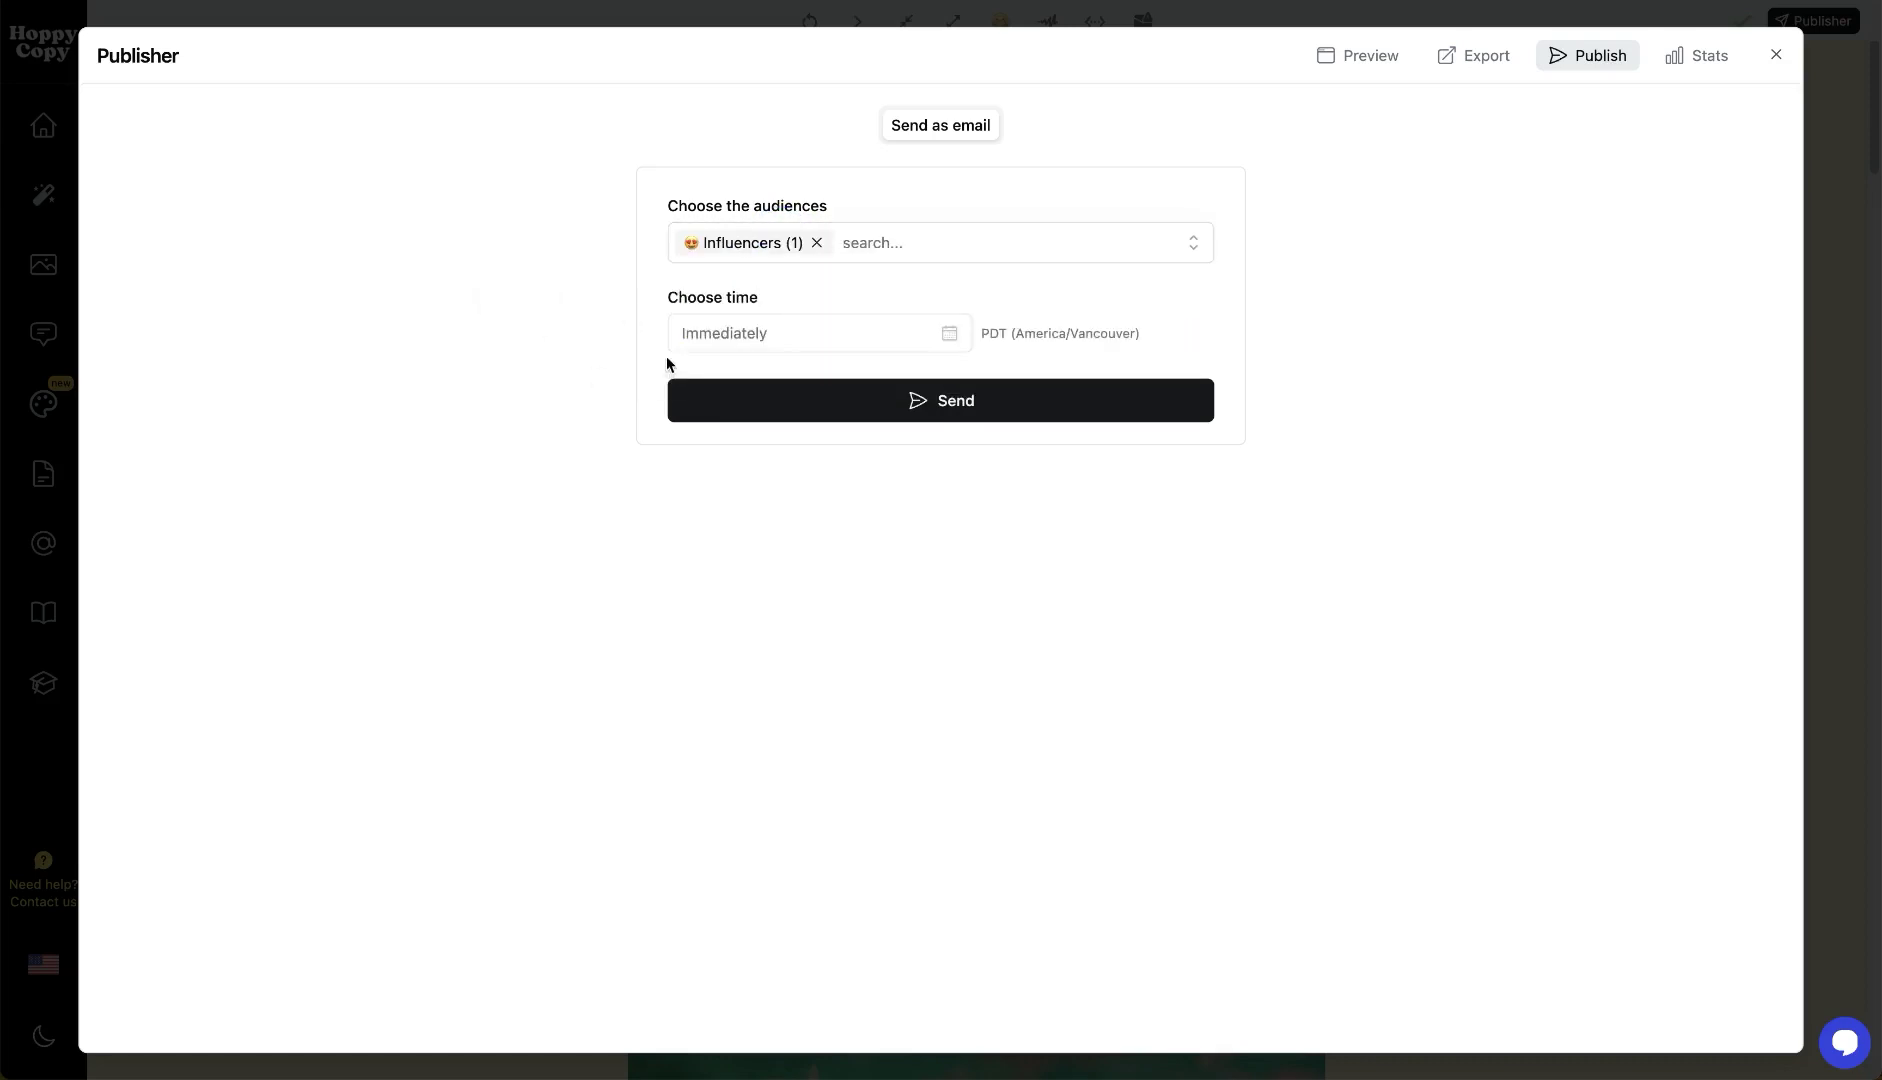
pyautogui.click(745, 340)
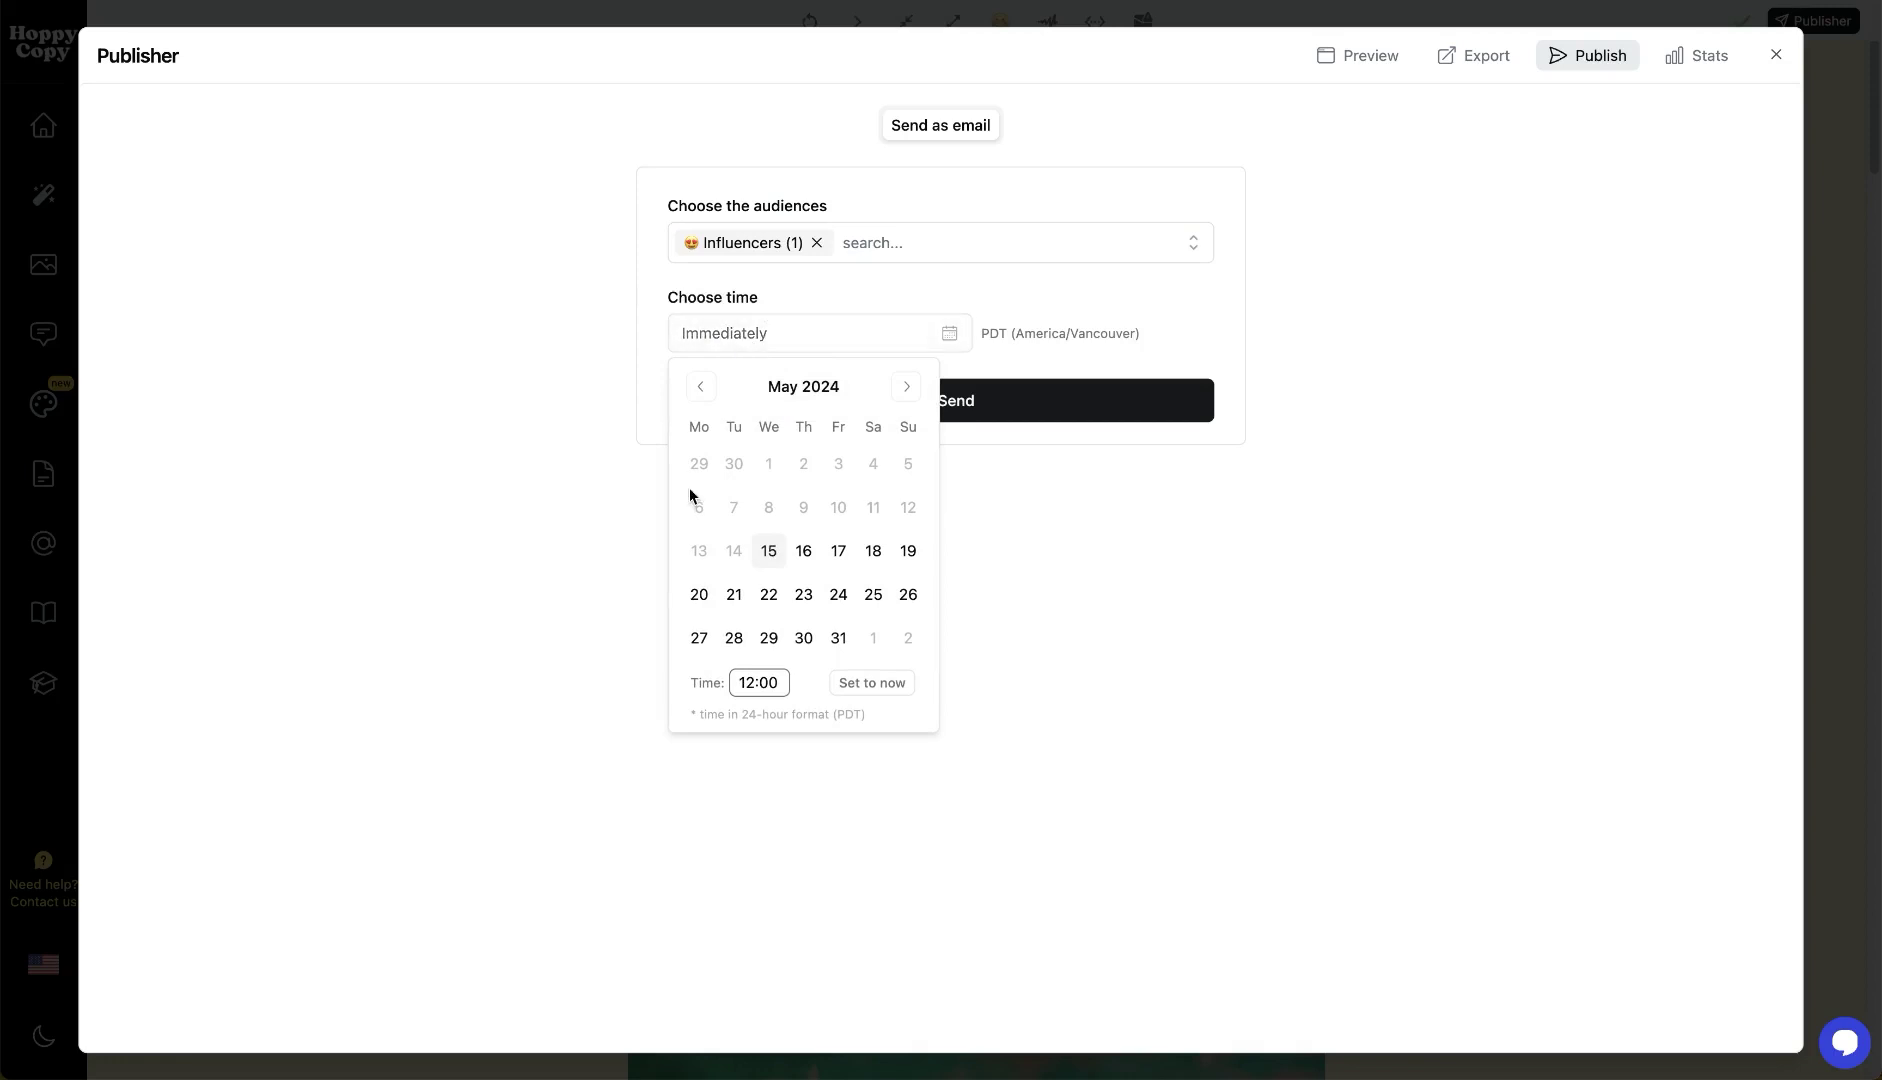
# Step: Cancel the immediate send and schedule it for May 17th, 2024 at 12:00
pyautogui.click(535, 417)
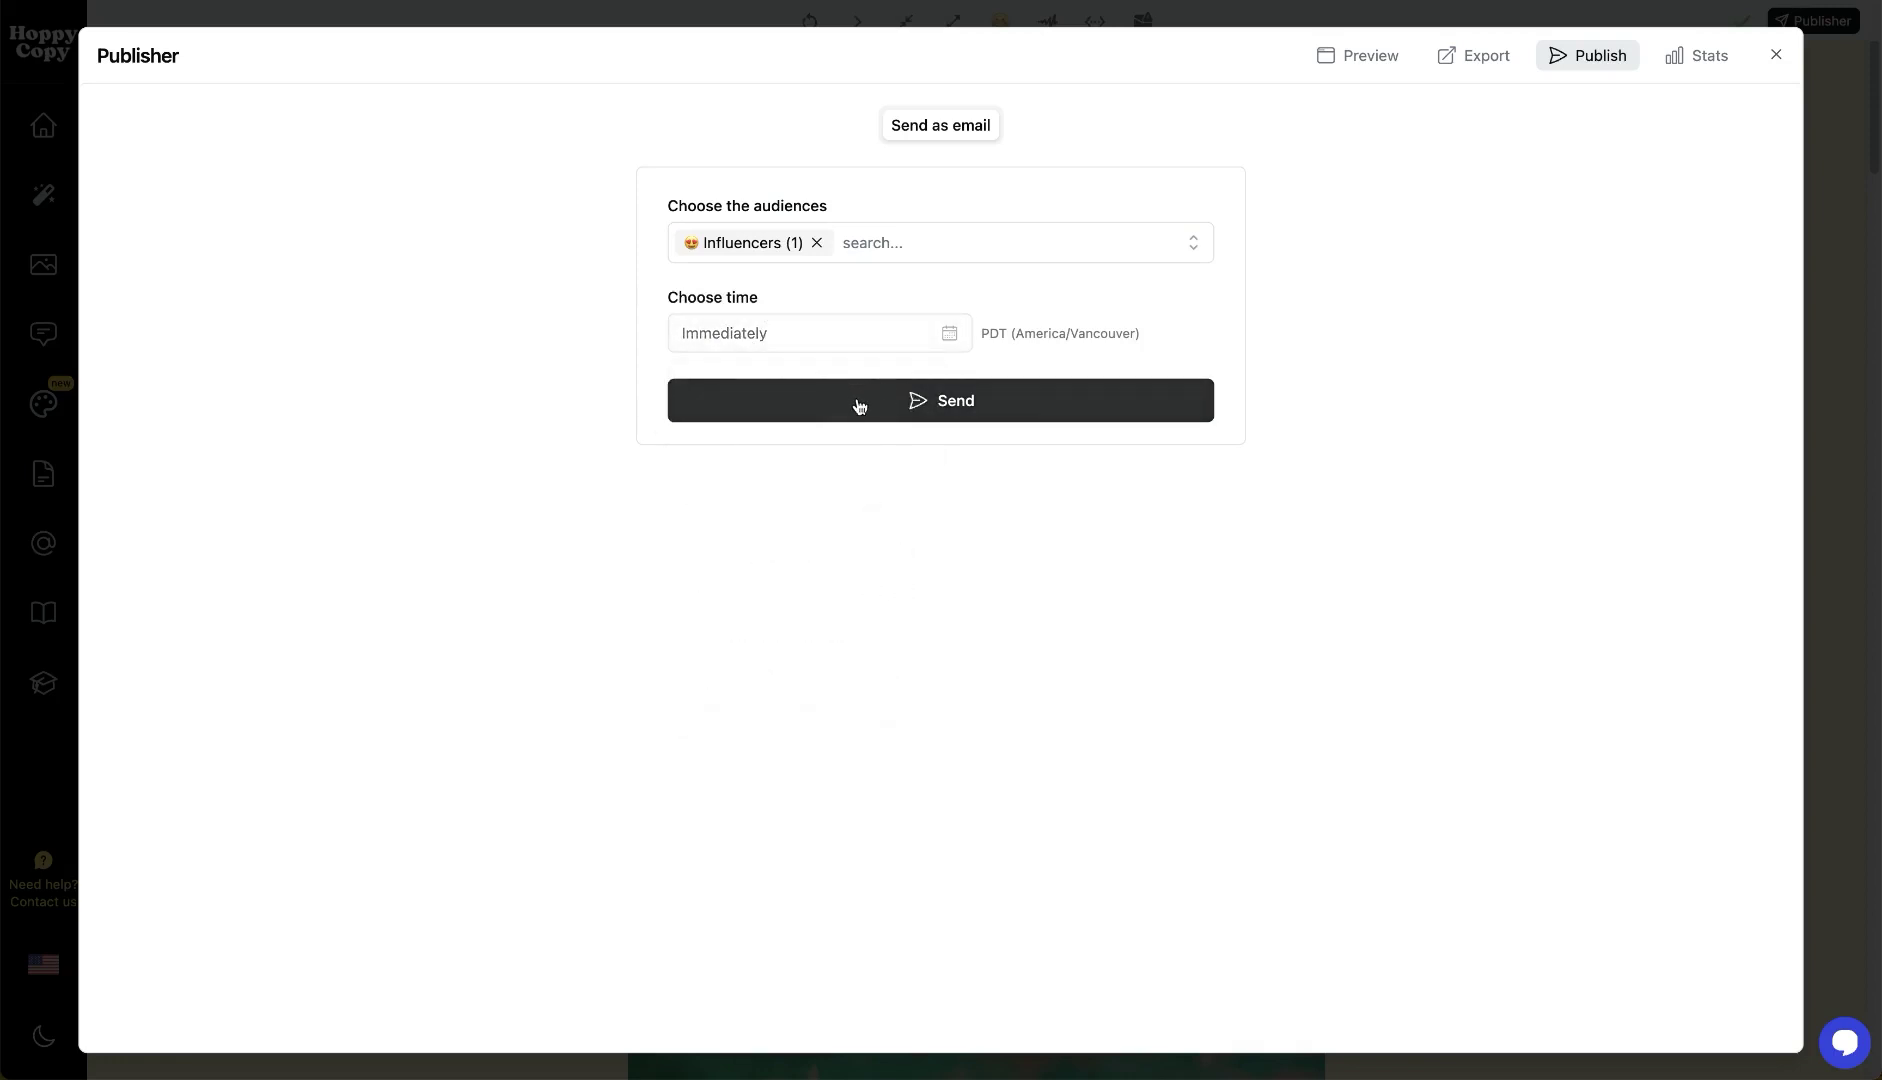
pyautogui.click(858, 405)
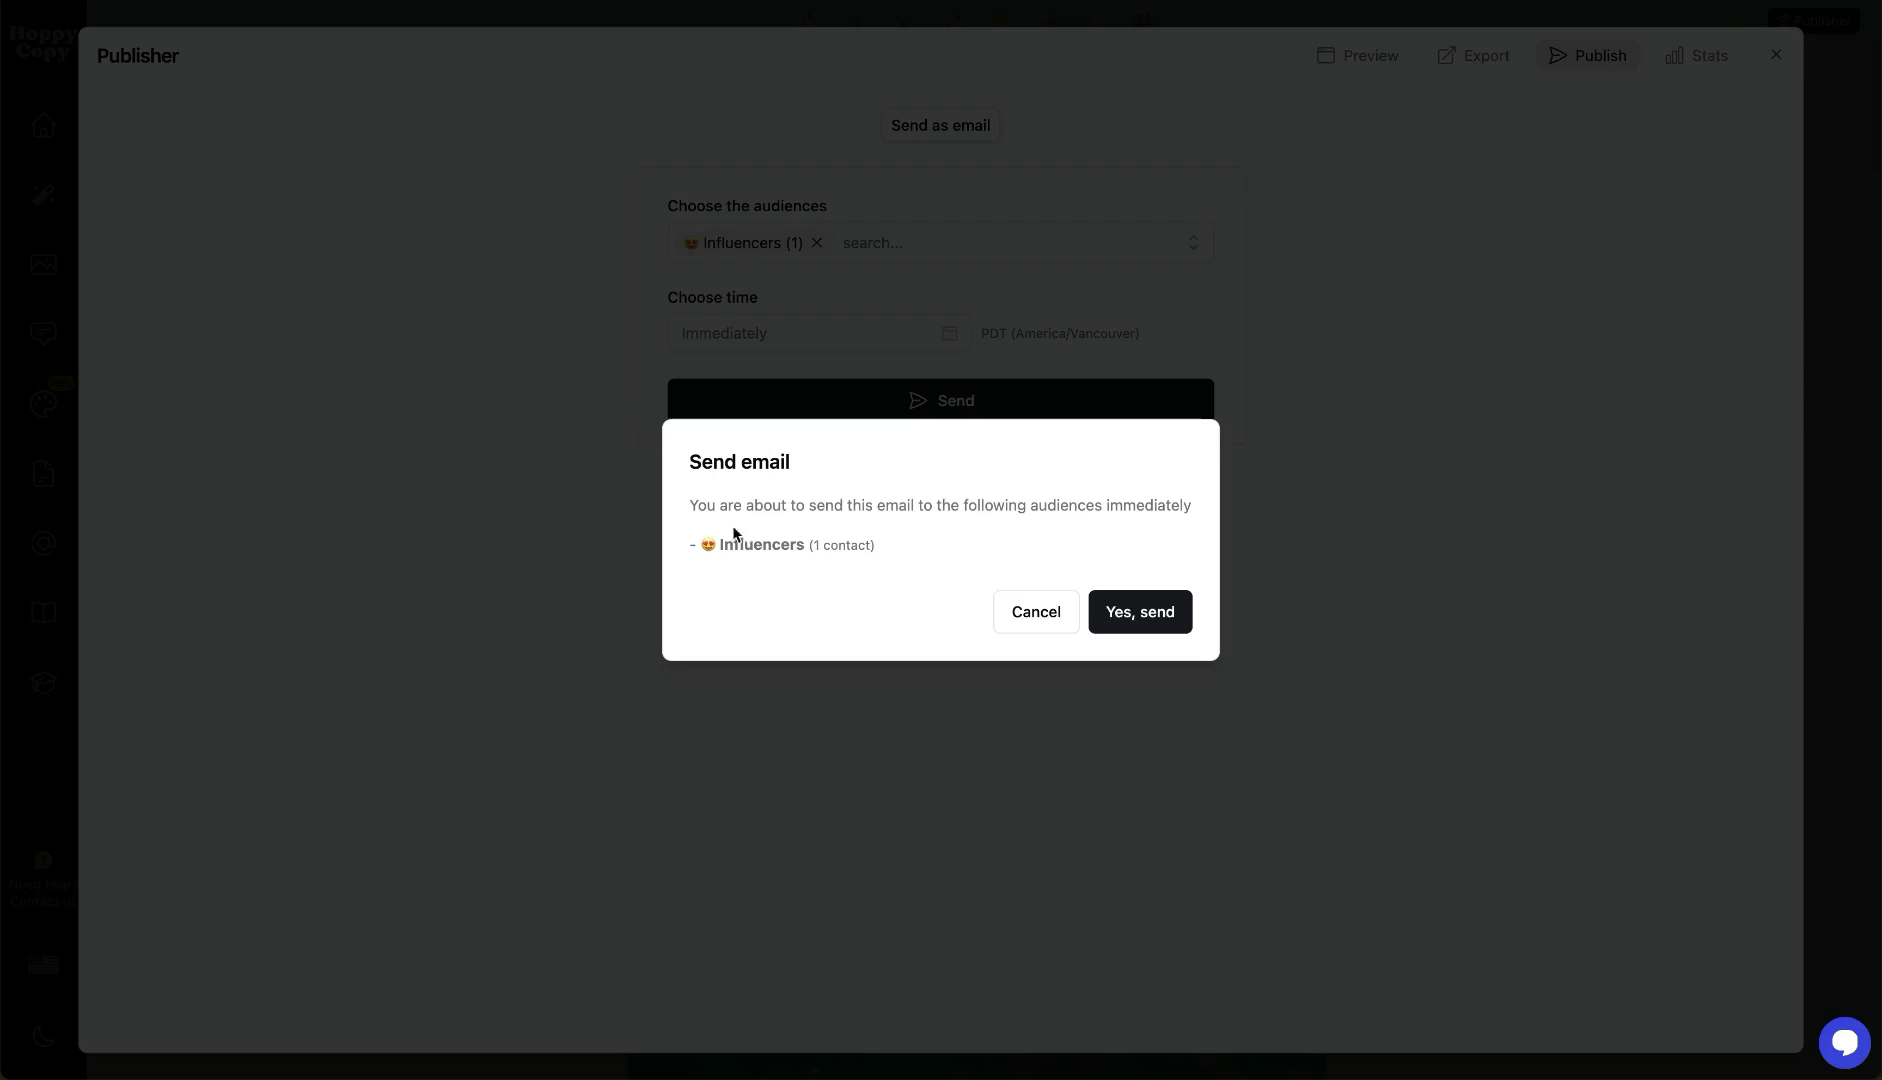
pyautogui.click(1050, 614)
pyautogui.click(797, 326)
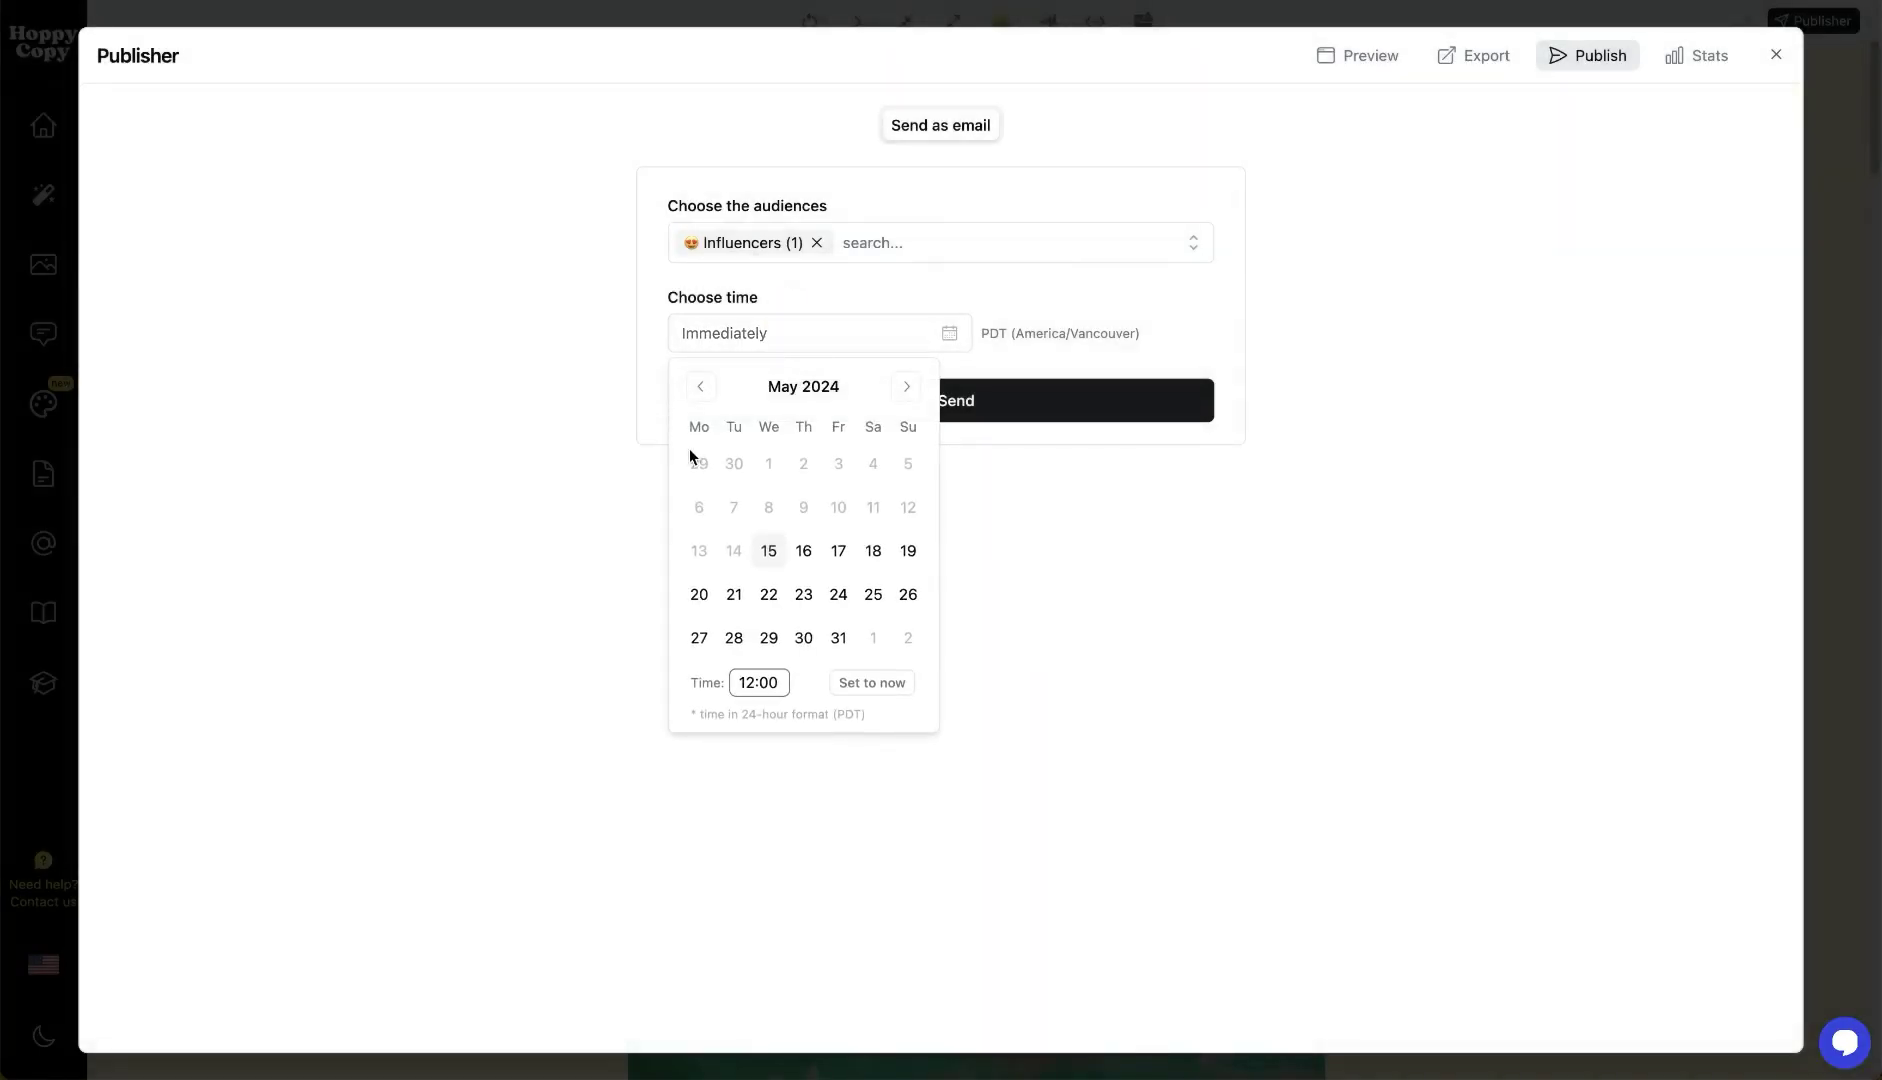
pyautogui.click(845, 560)
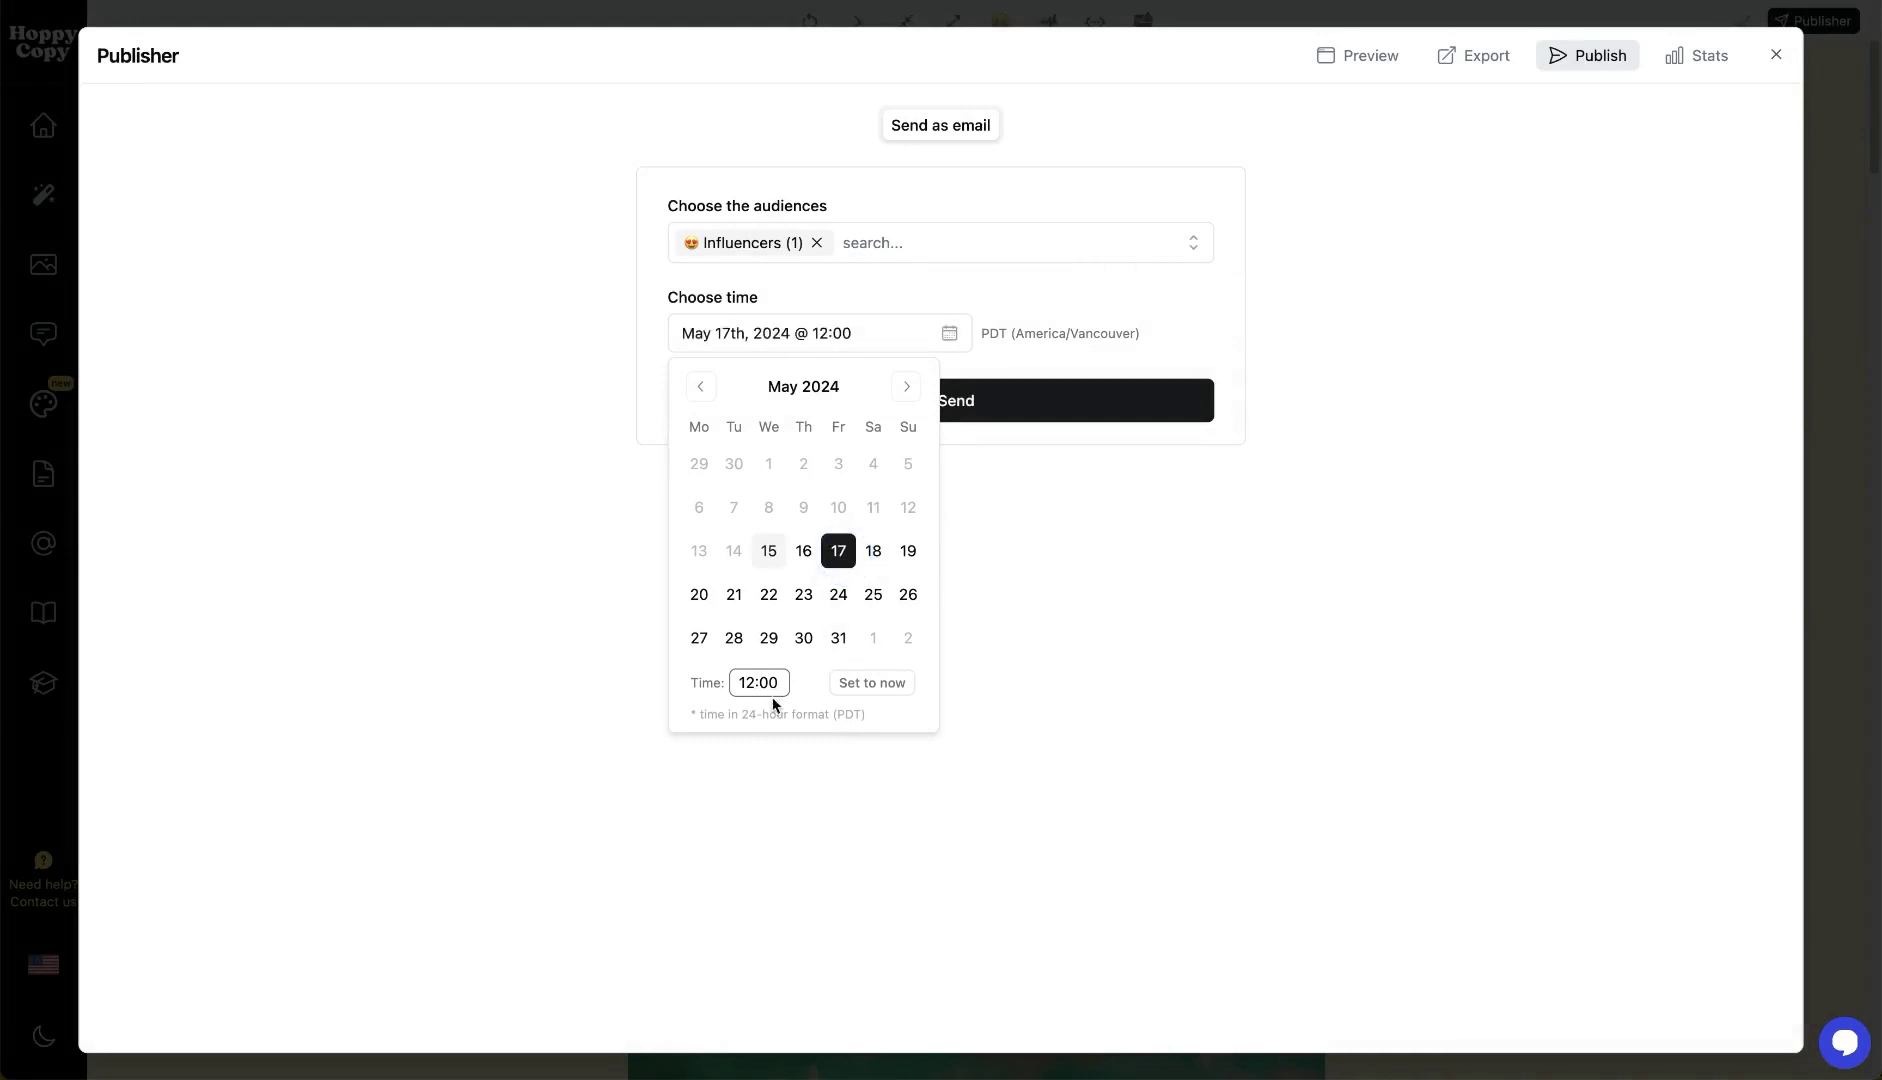
pyautogui.click(1036, 578)
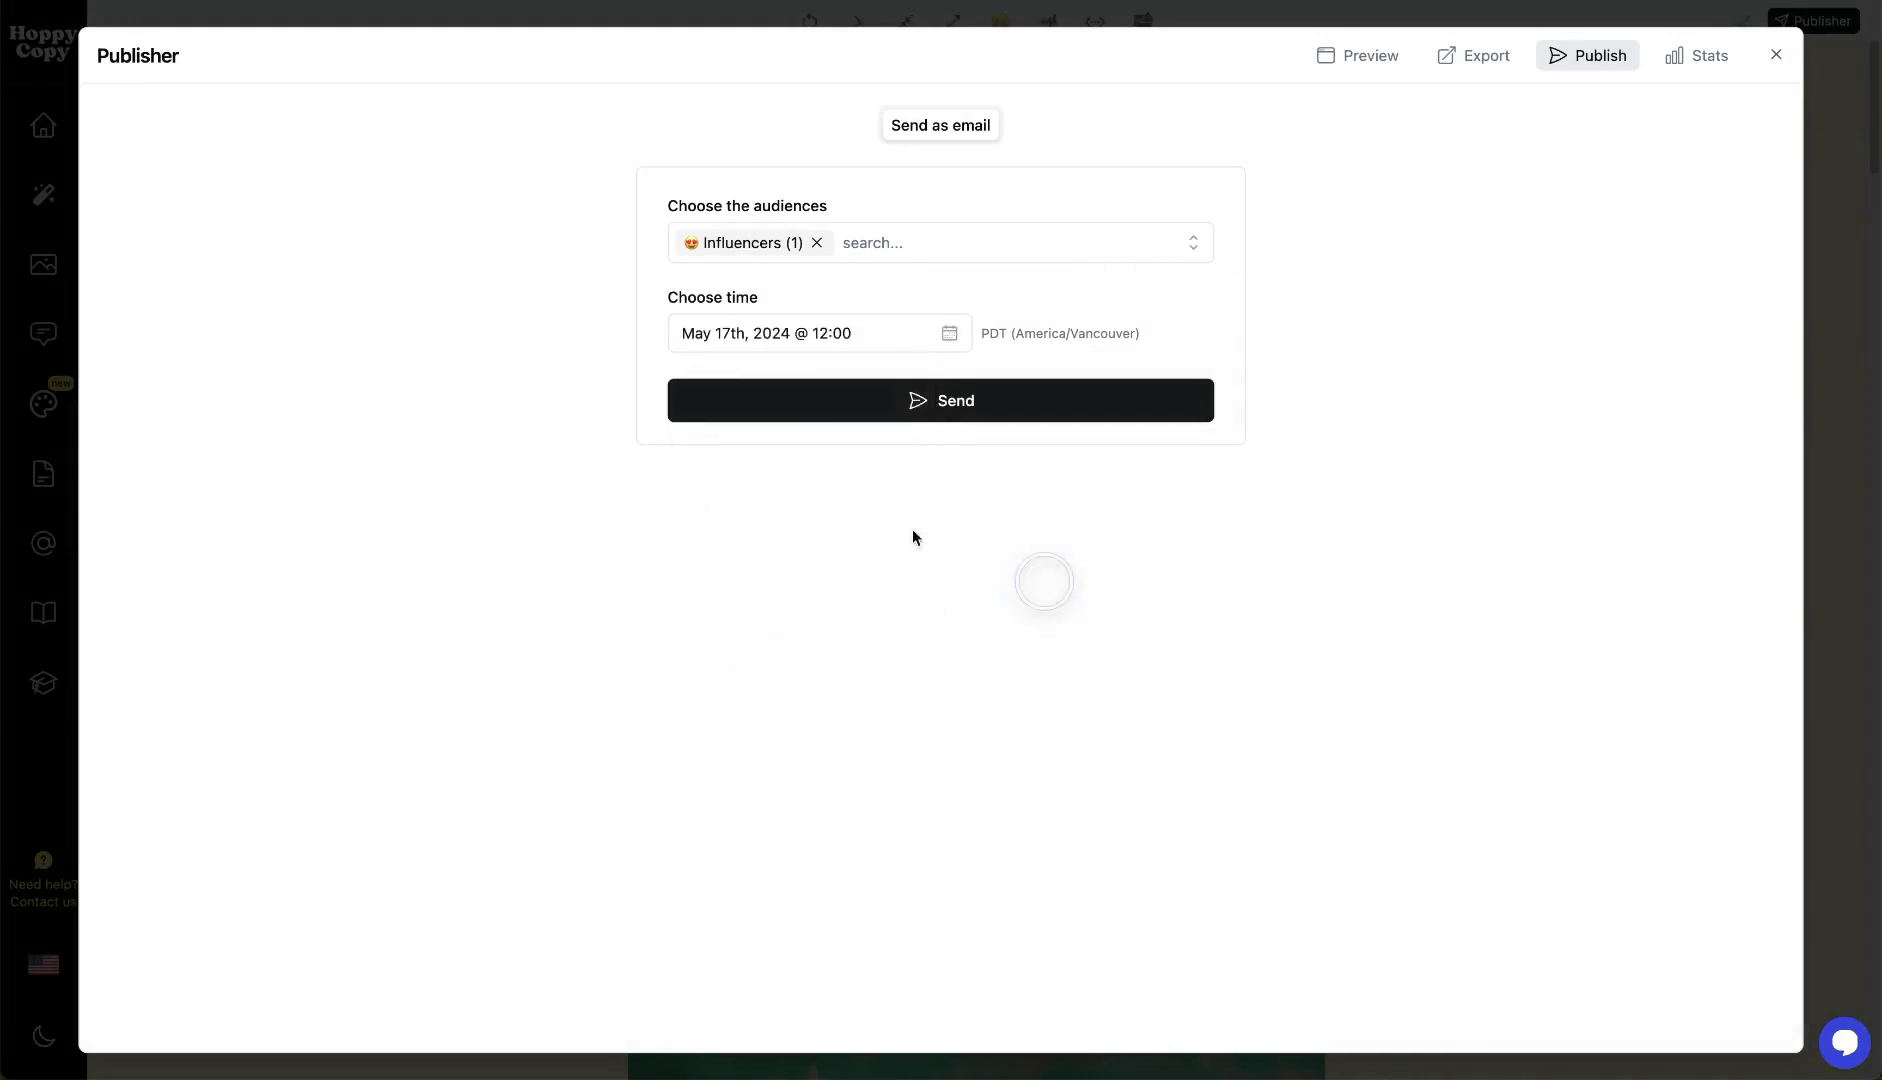
# Step: Confirm the May 17 send to Influencers and view its Stats showing one scheduled transmission
pyautogui.click(948, 411)
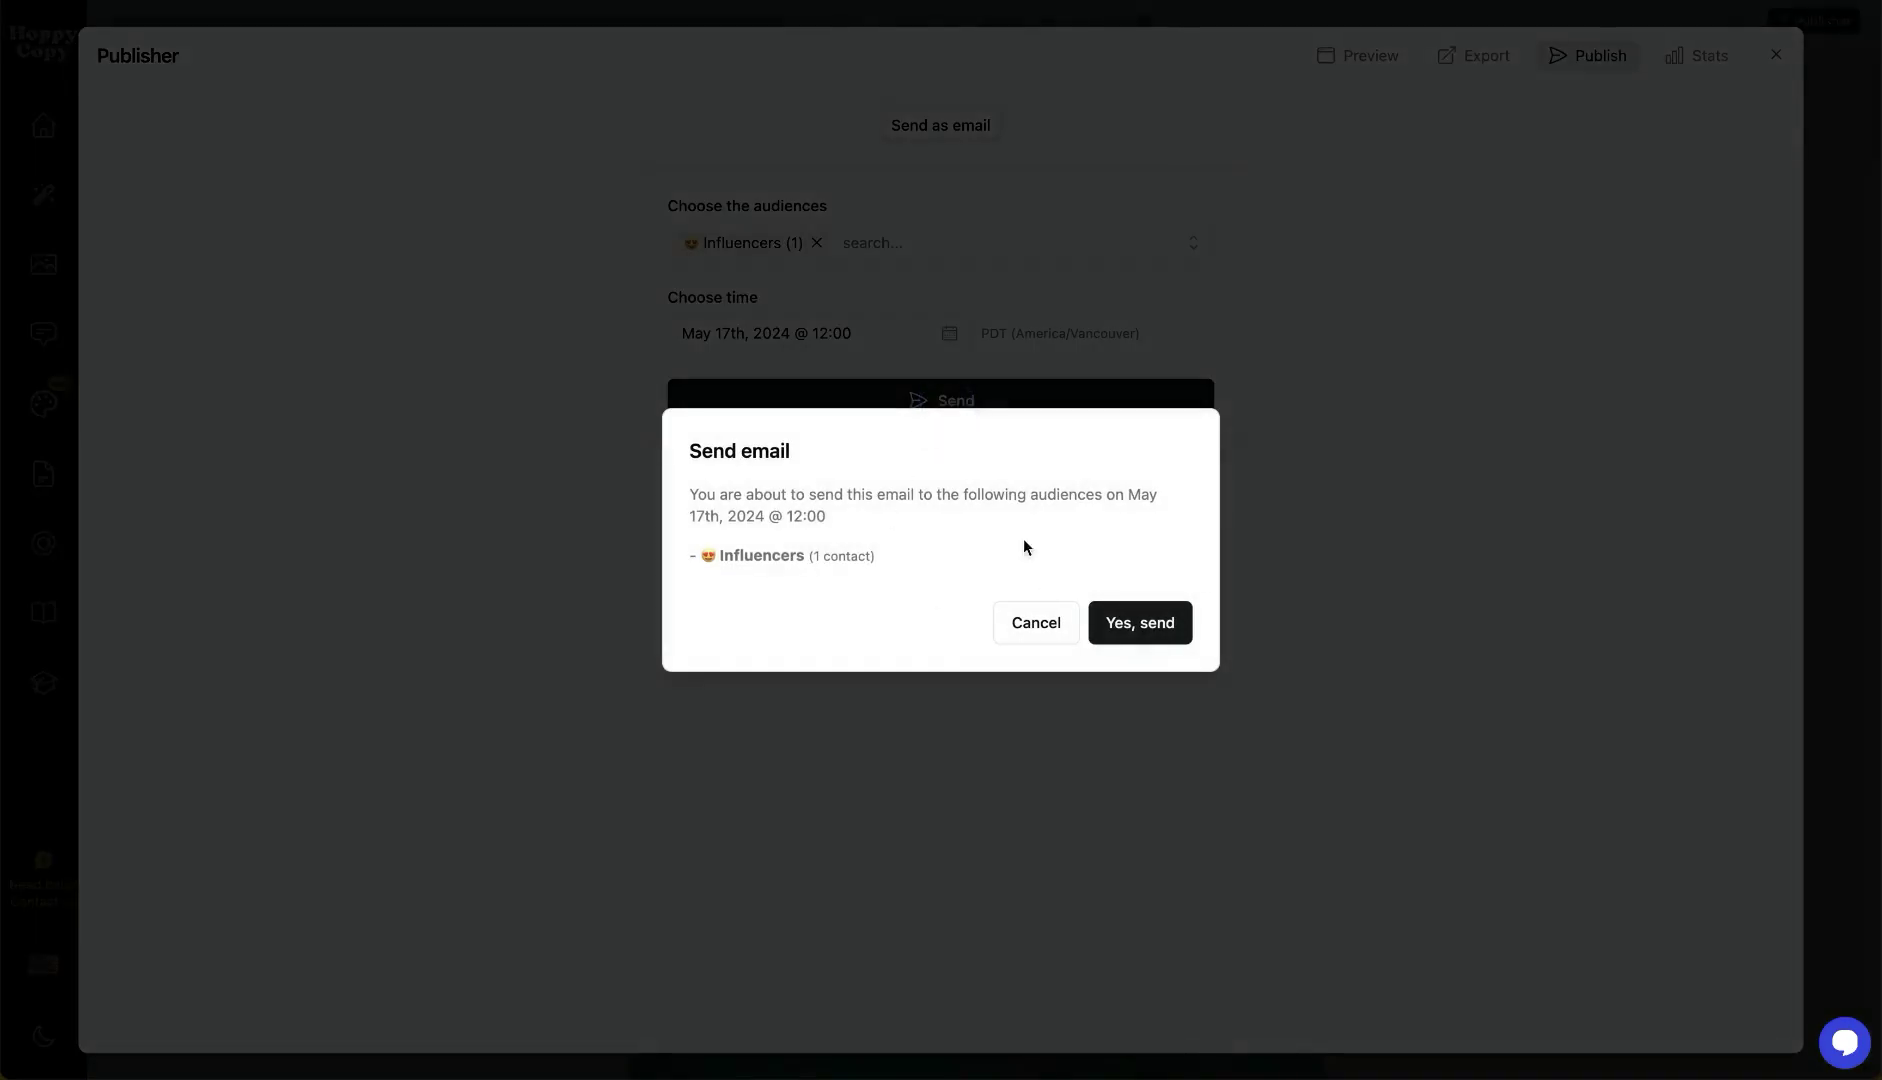
pyautogui.moveTo(1060, 481); pyautogui.dragTo(1135, 491)
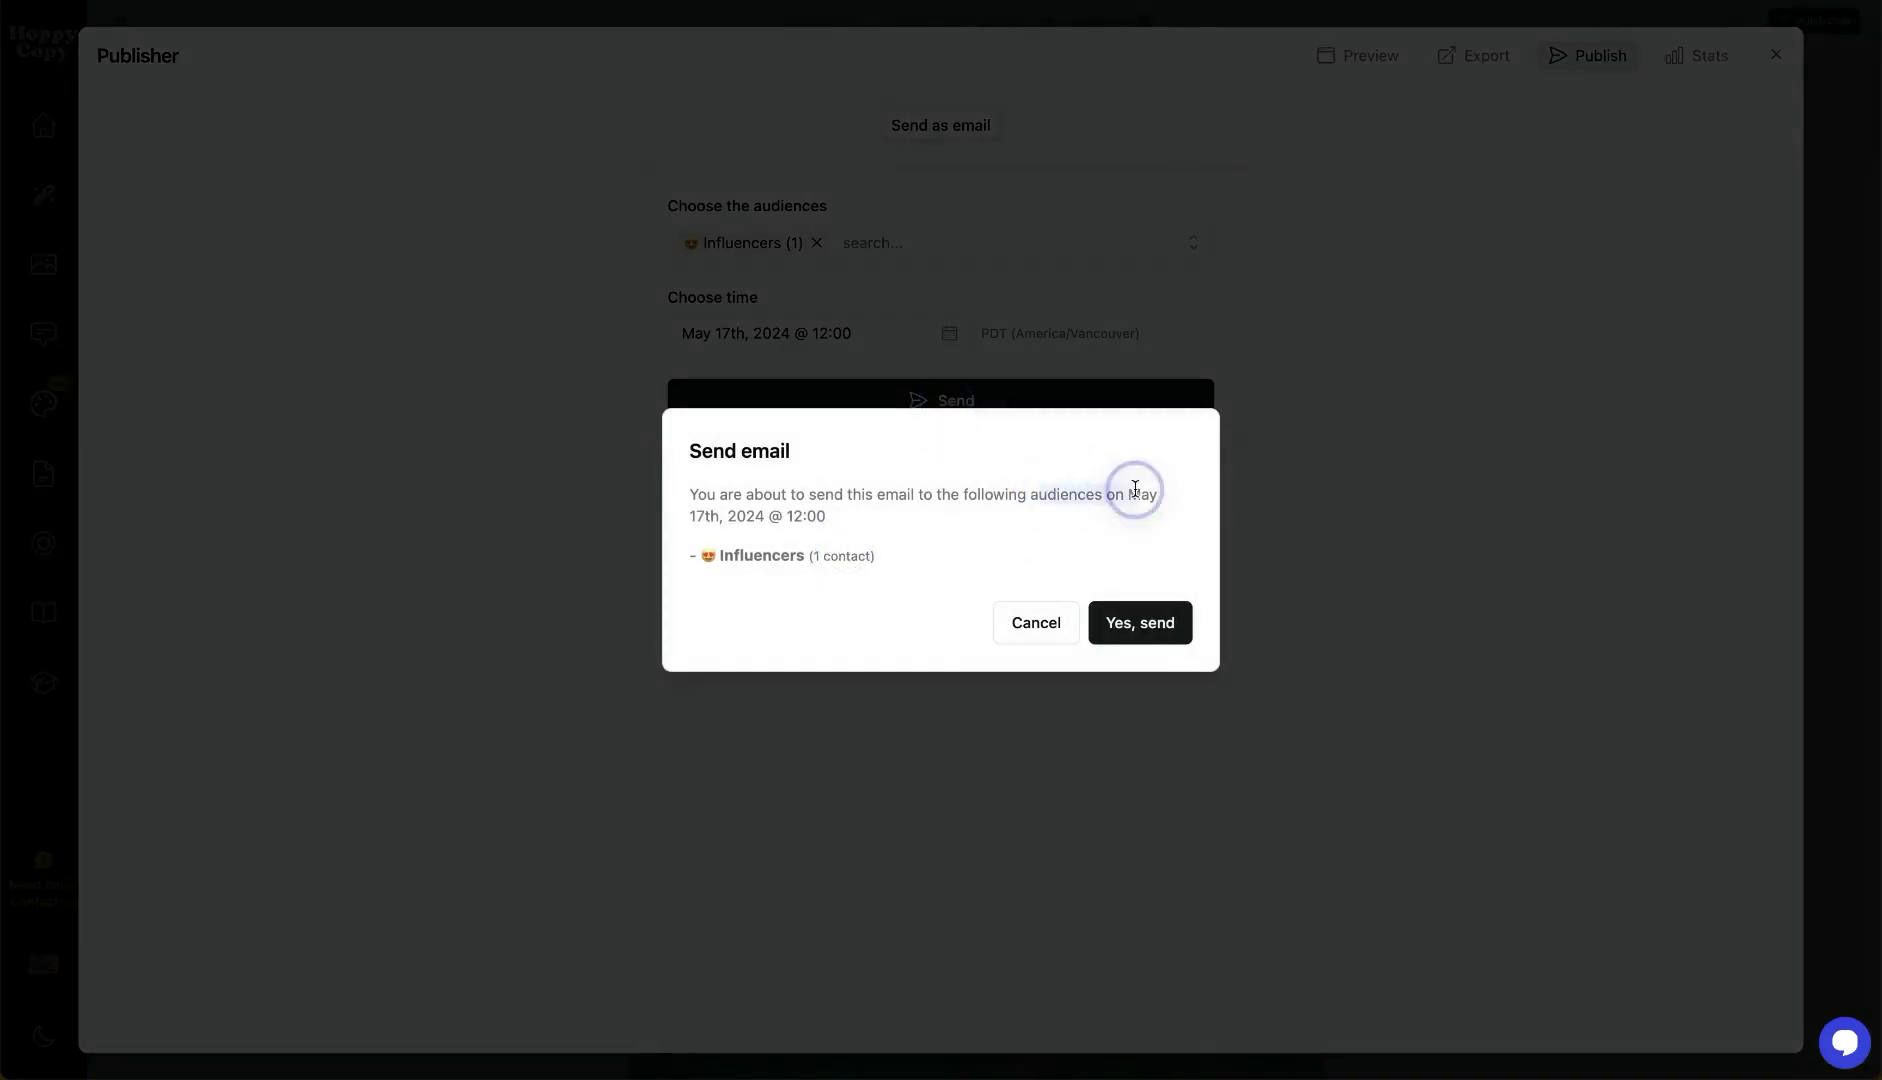
pyautogui.click(1026, 507)
pyautogui.moveTo(848, 497); pyautogui.dragTo(865, 522)
pyautogui.click(932, 546)
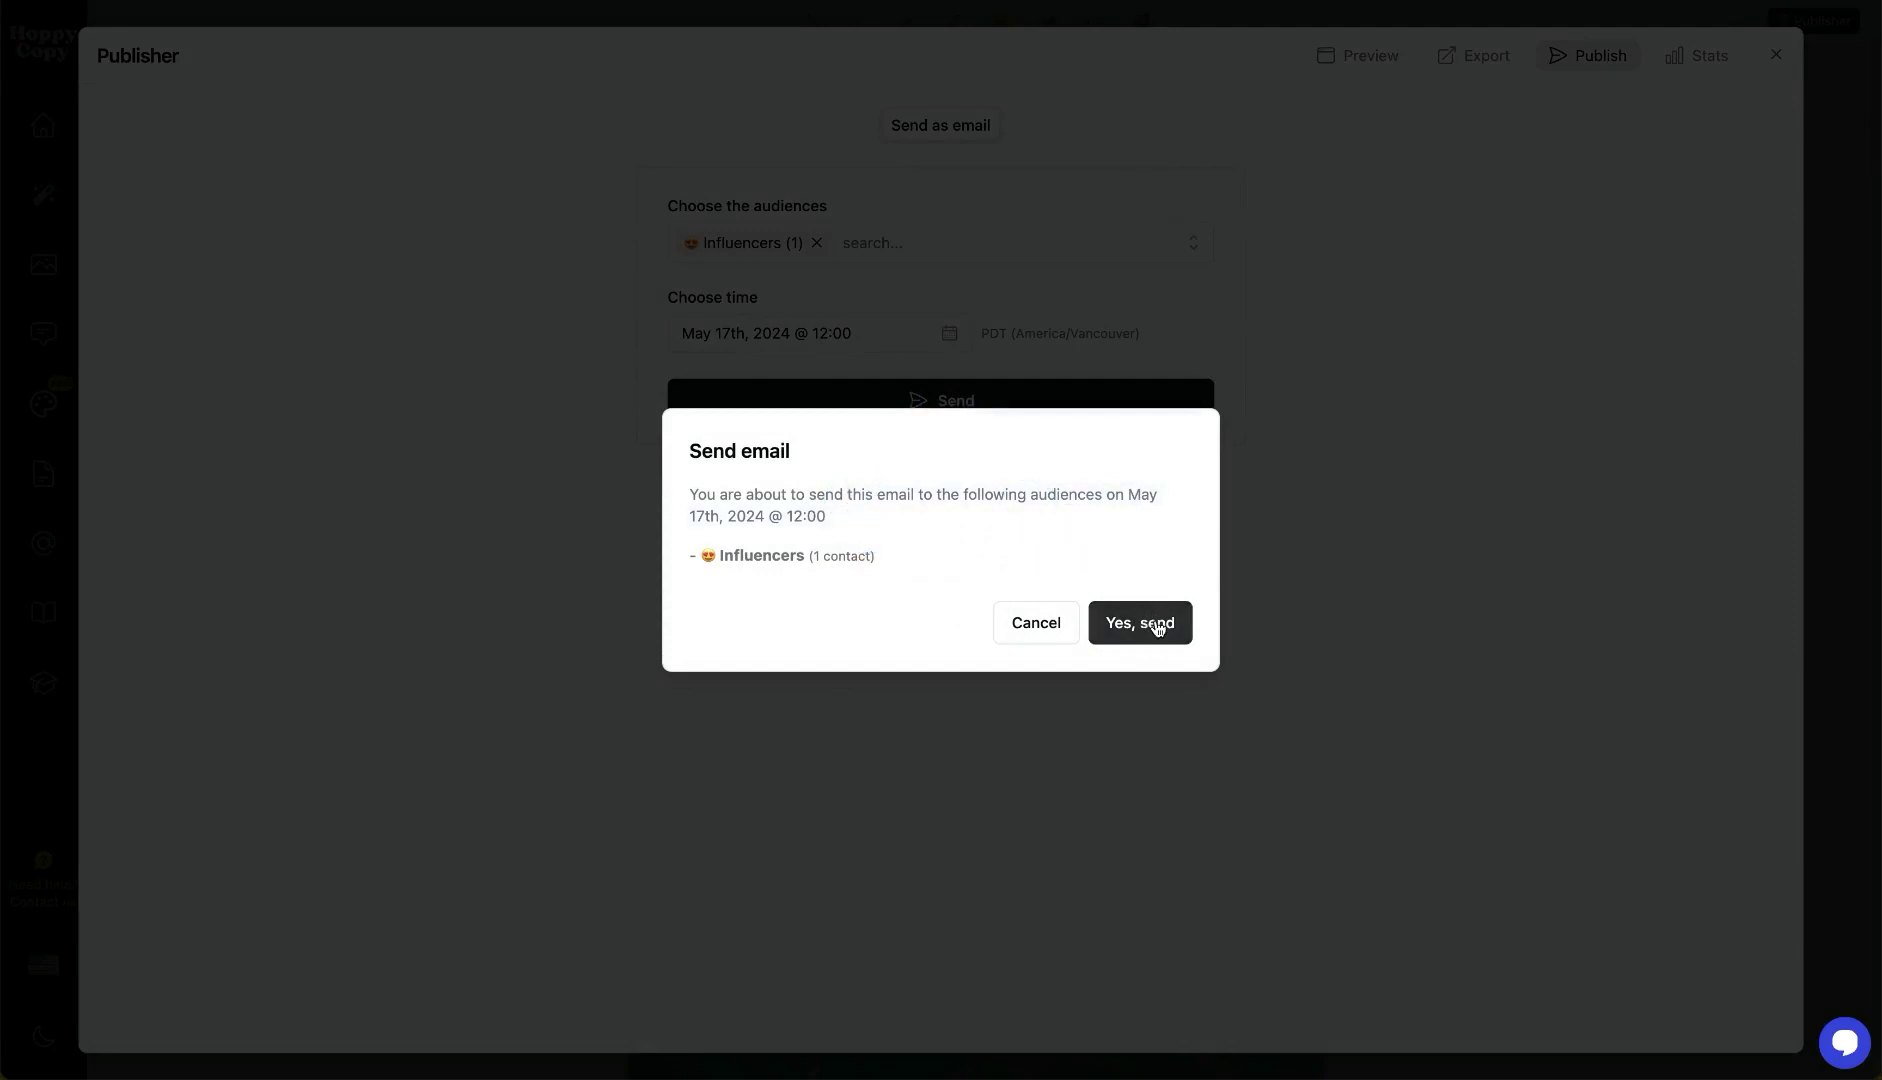
pyautogui.click(1157, 627)
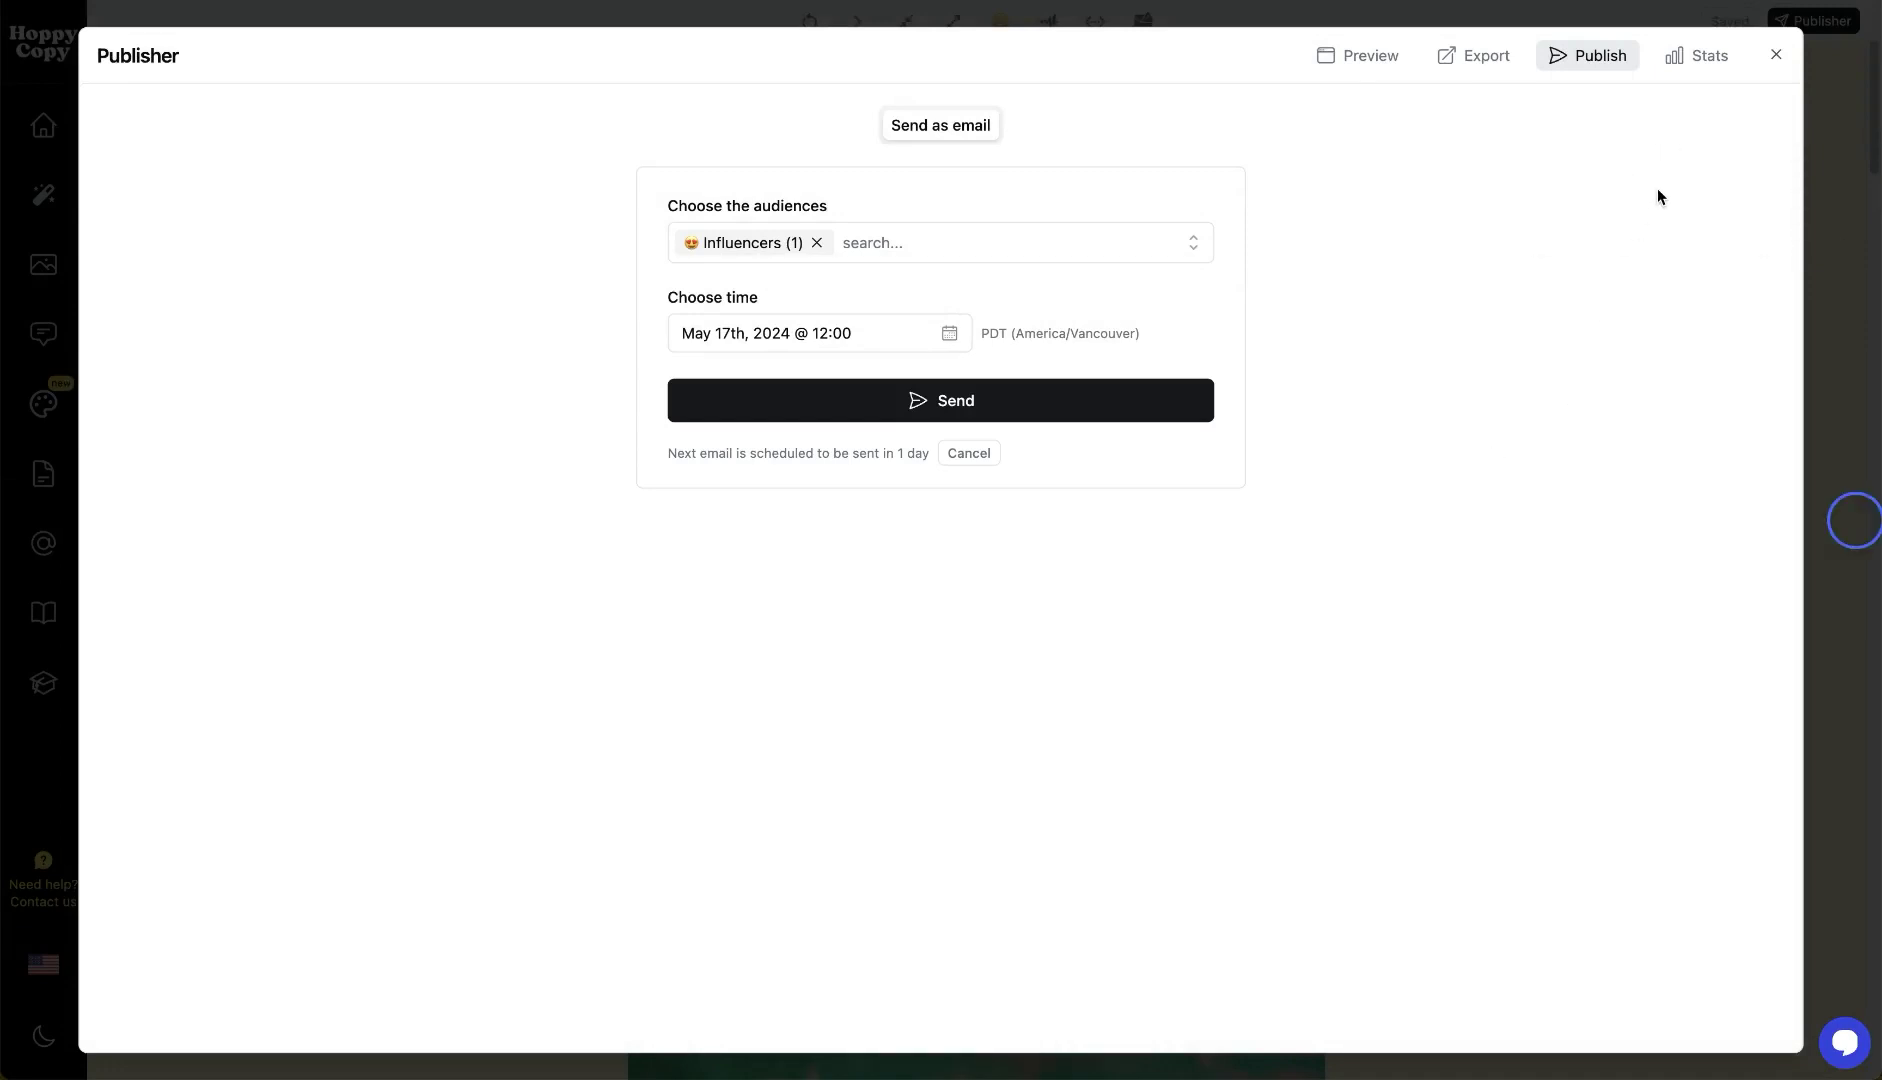
pyautogui.click(1704, 58)
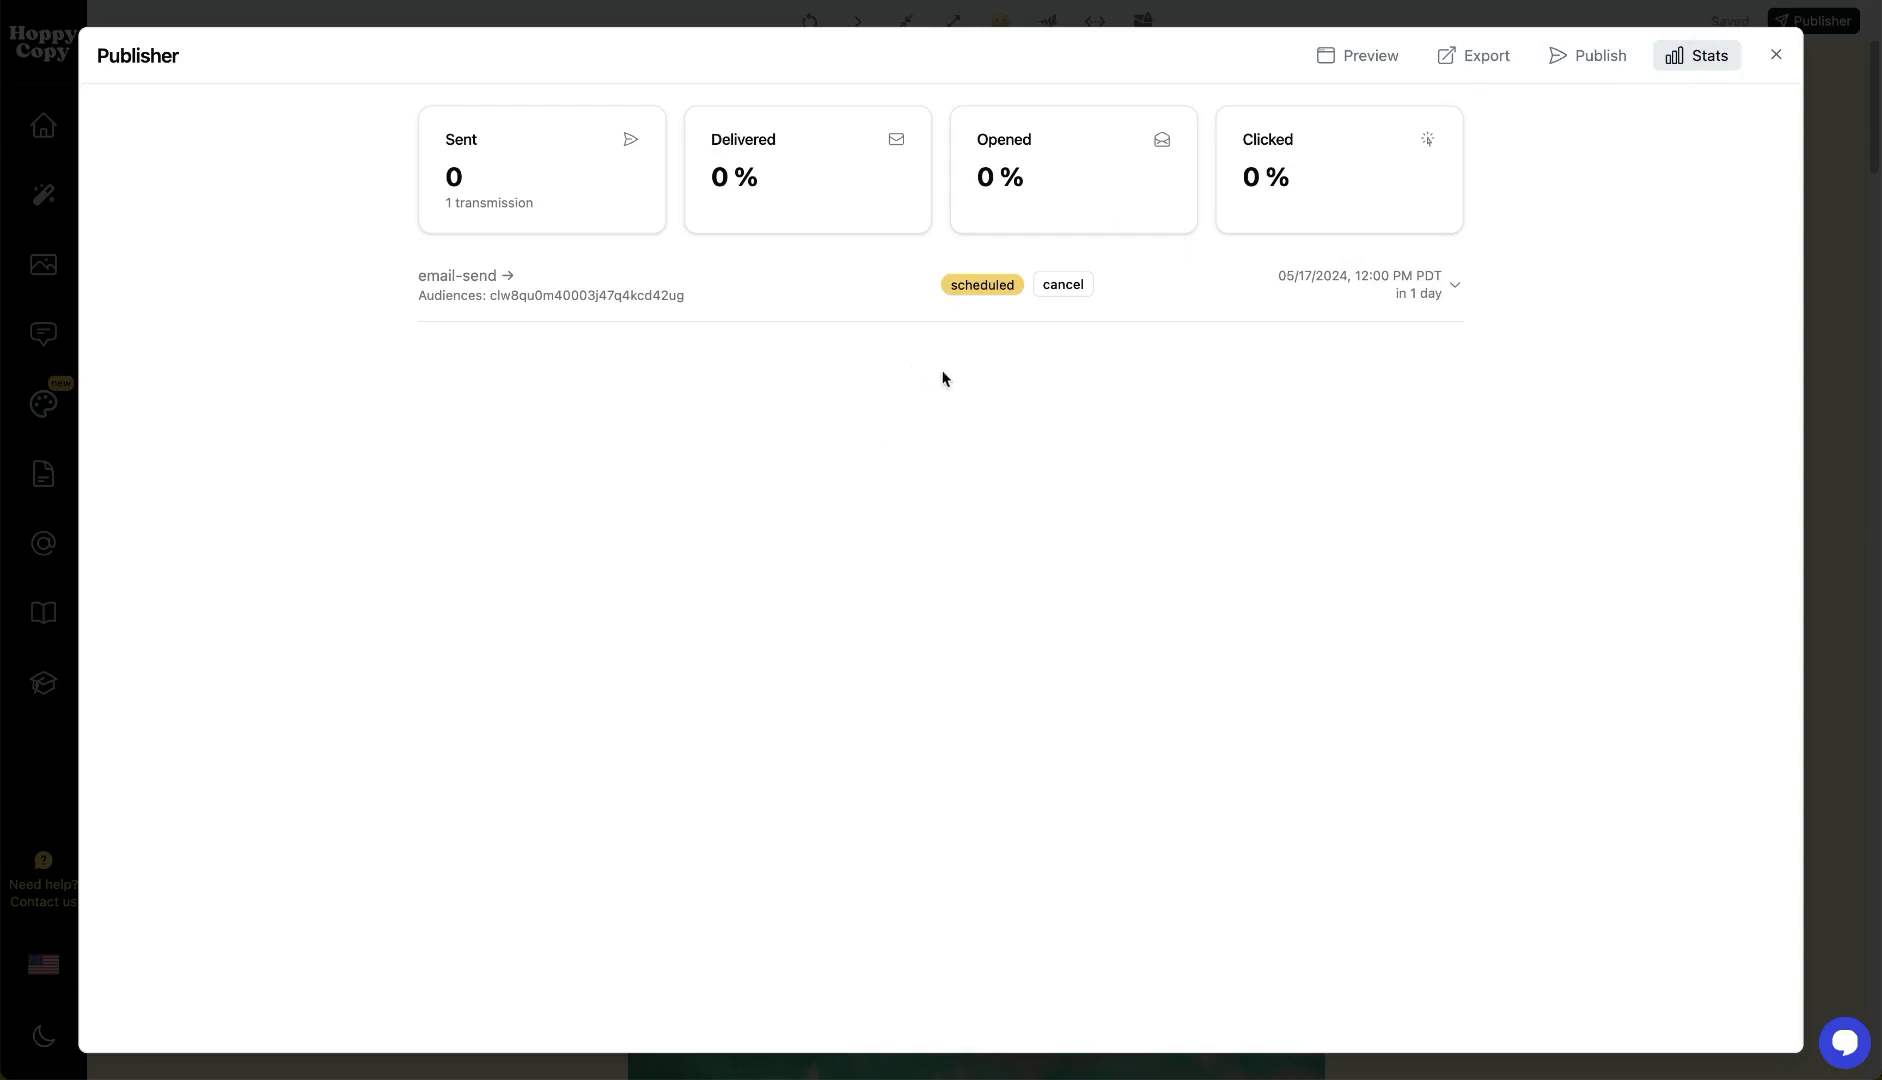
# Step: Cancel the email's scheduled send from Documents and reopen its Take a dip preview in Publisher
pyautogui.click(1848, 252)
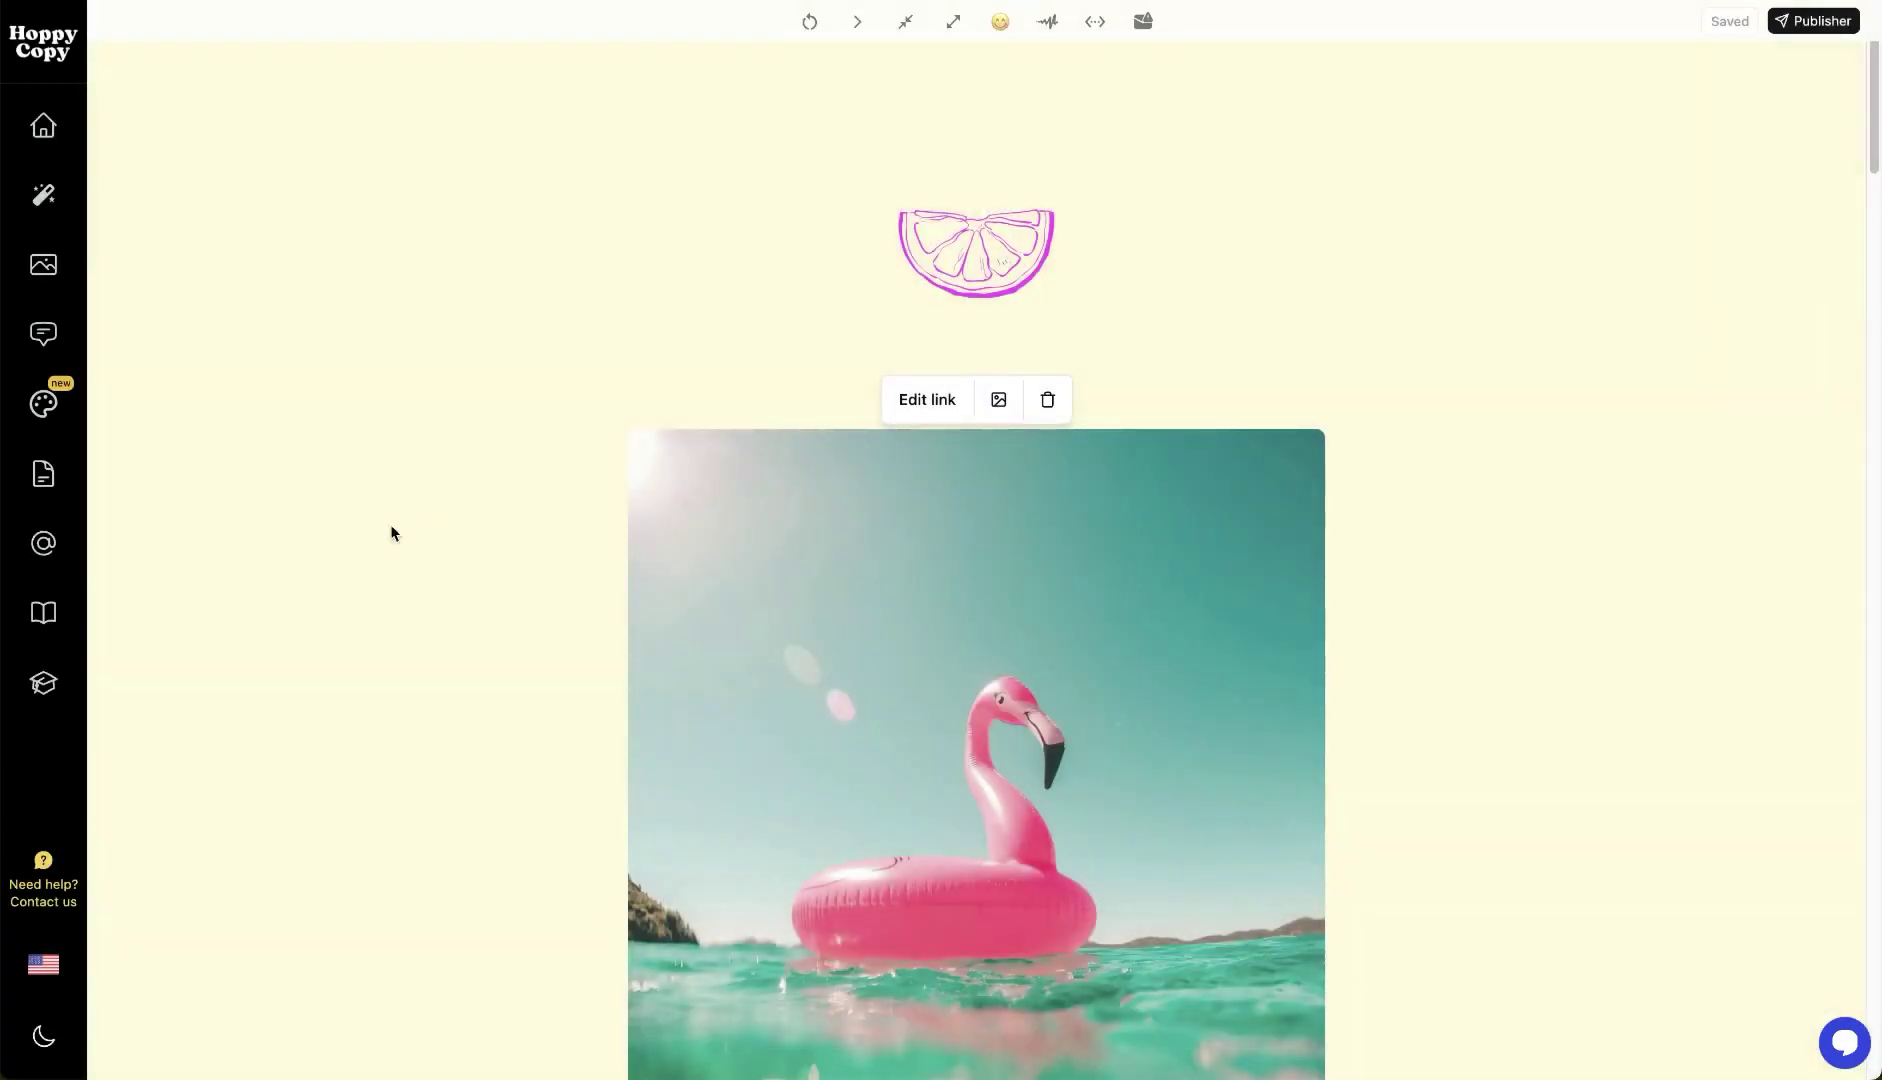
pyautogui.click(43, 473)
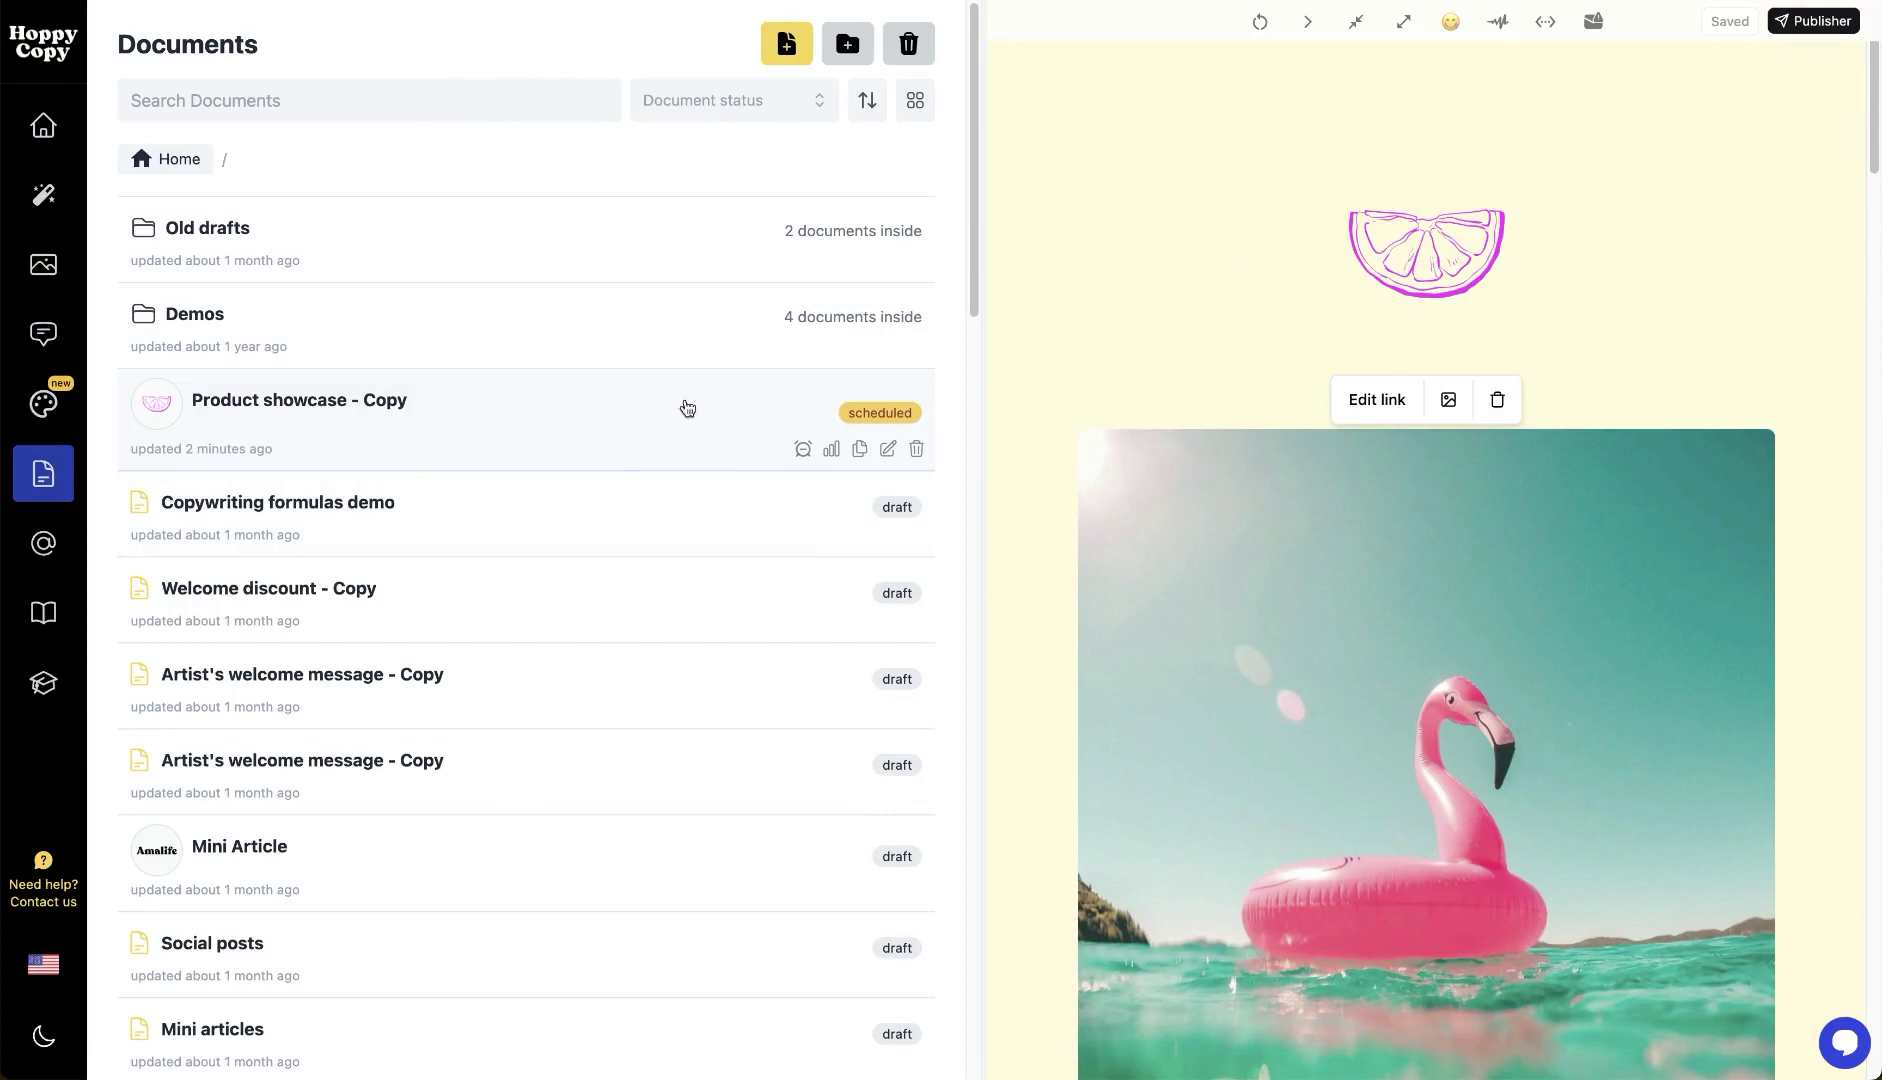
pyautogui.moveTo(885, 422)
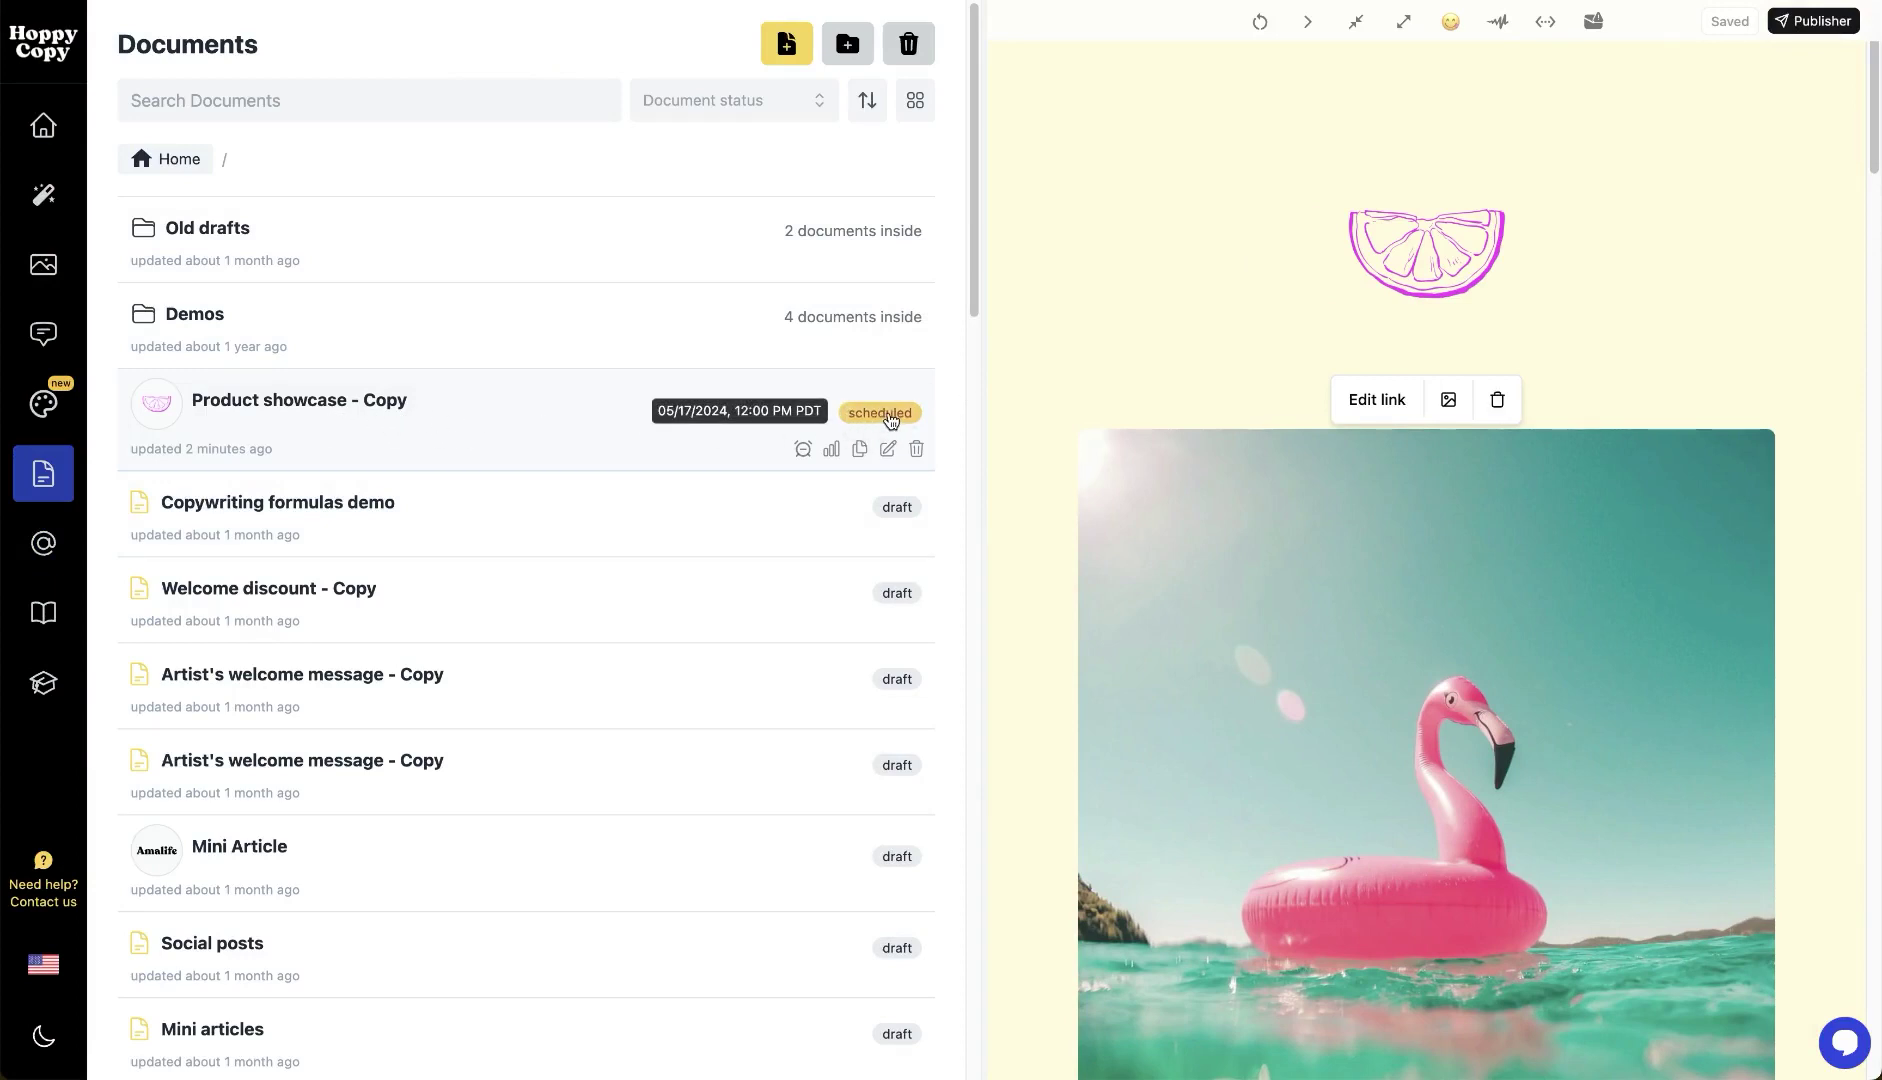
pyautogui.click(802, 451)
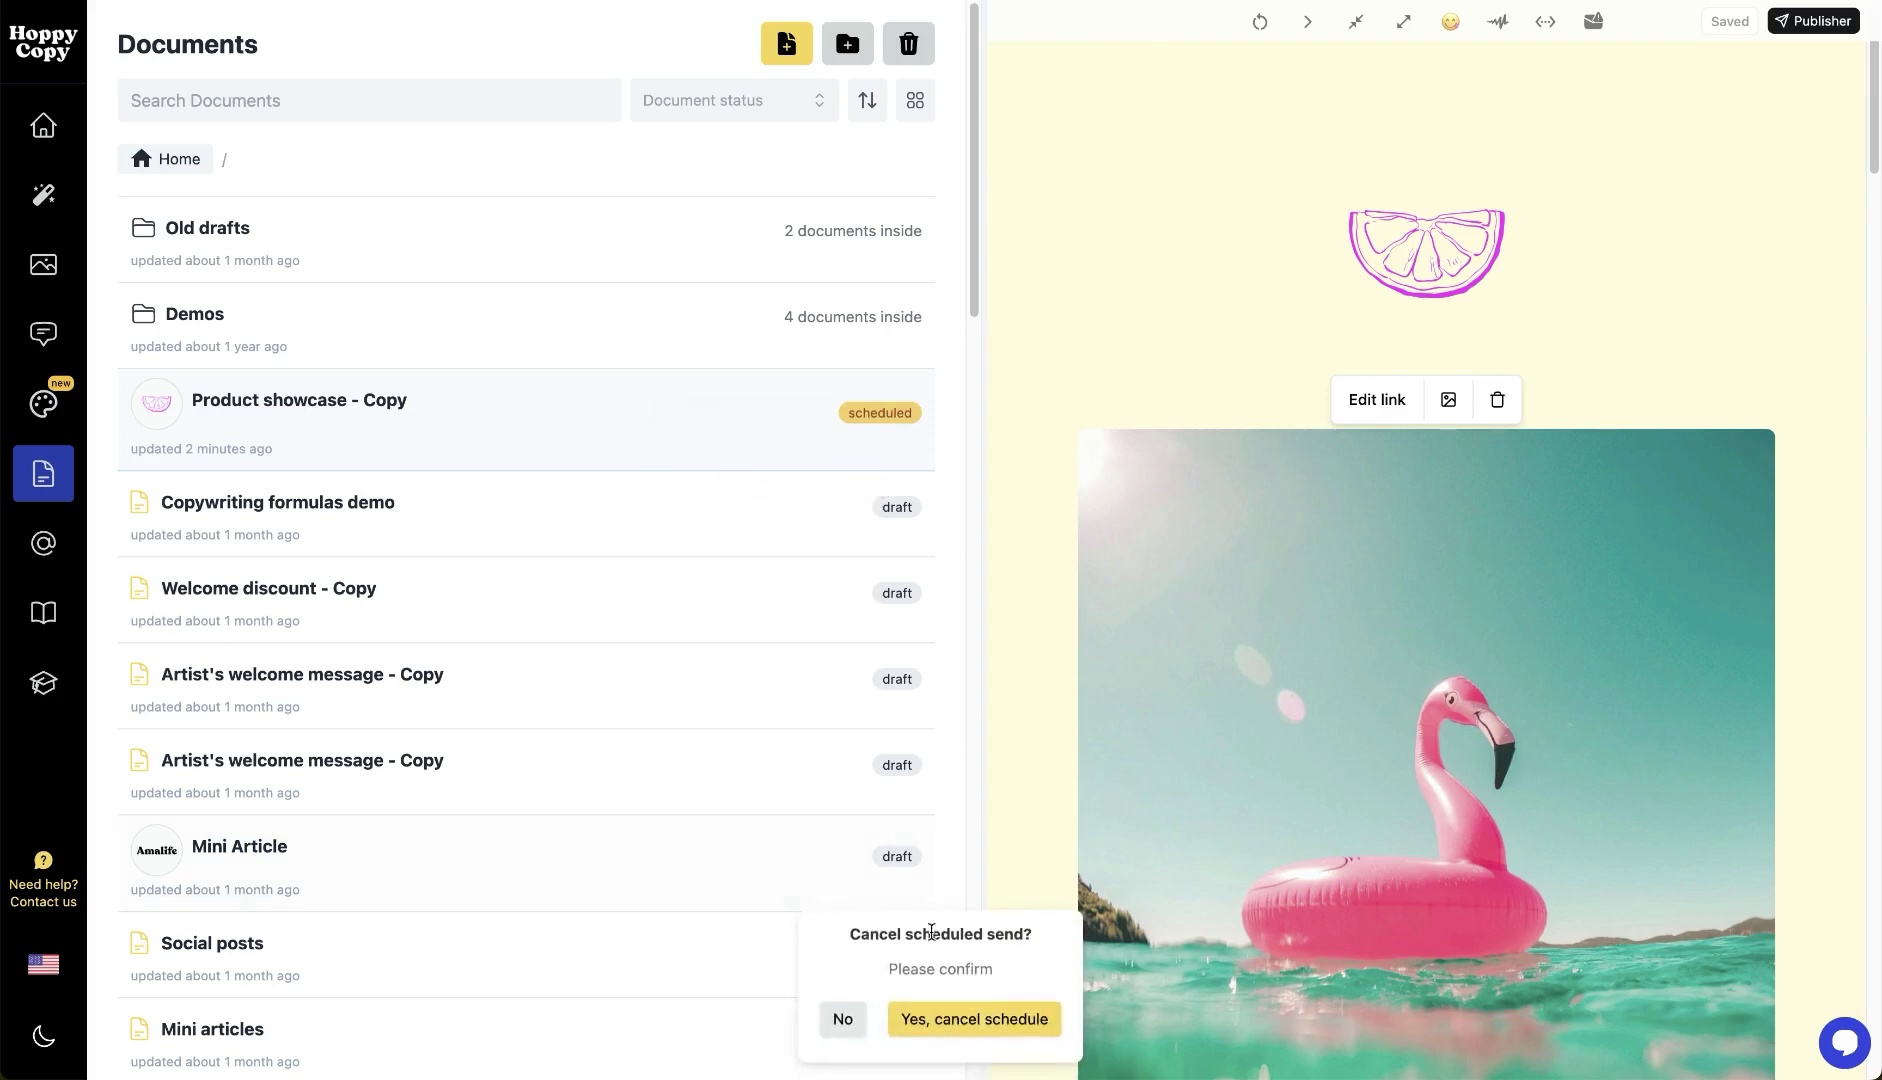
pyautogui.click(1027, 1030)
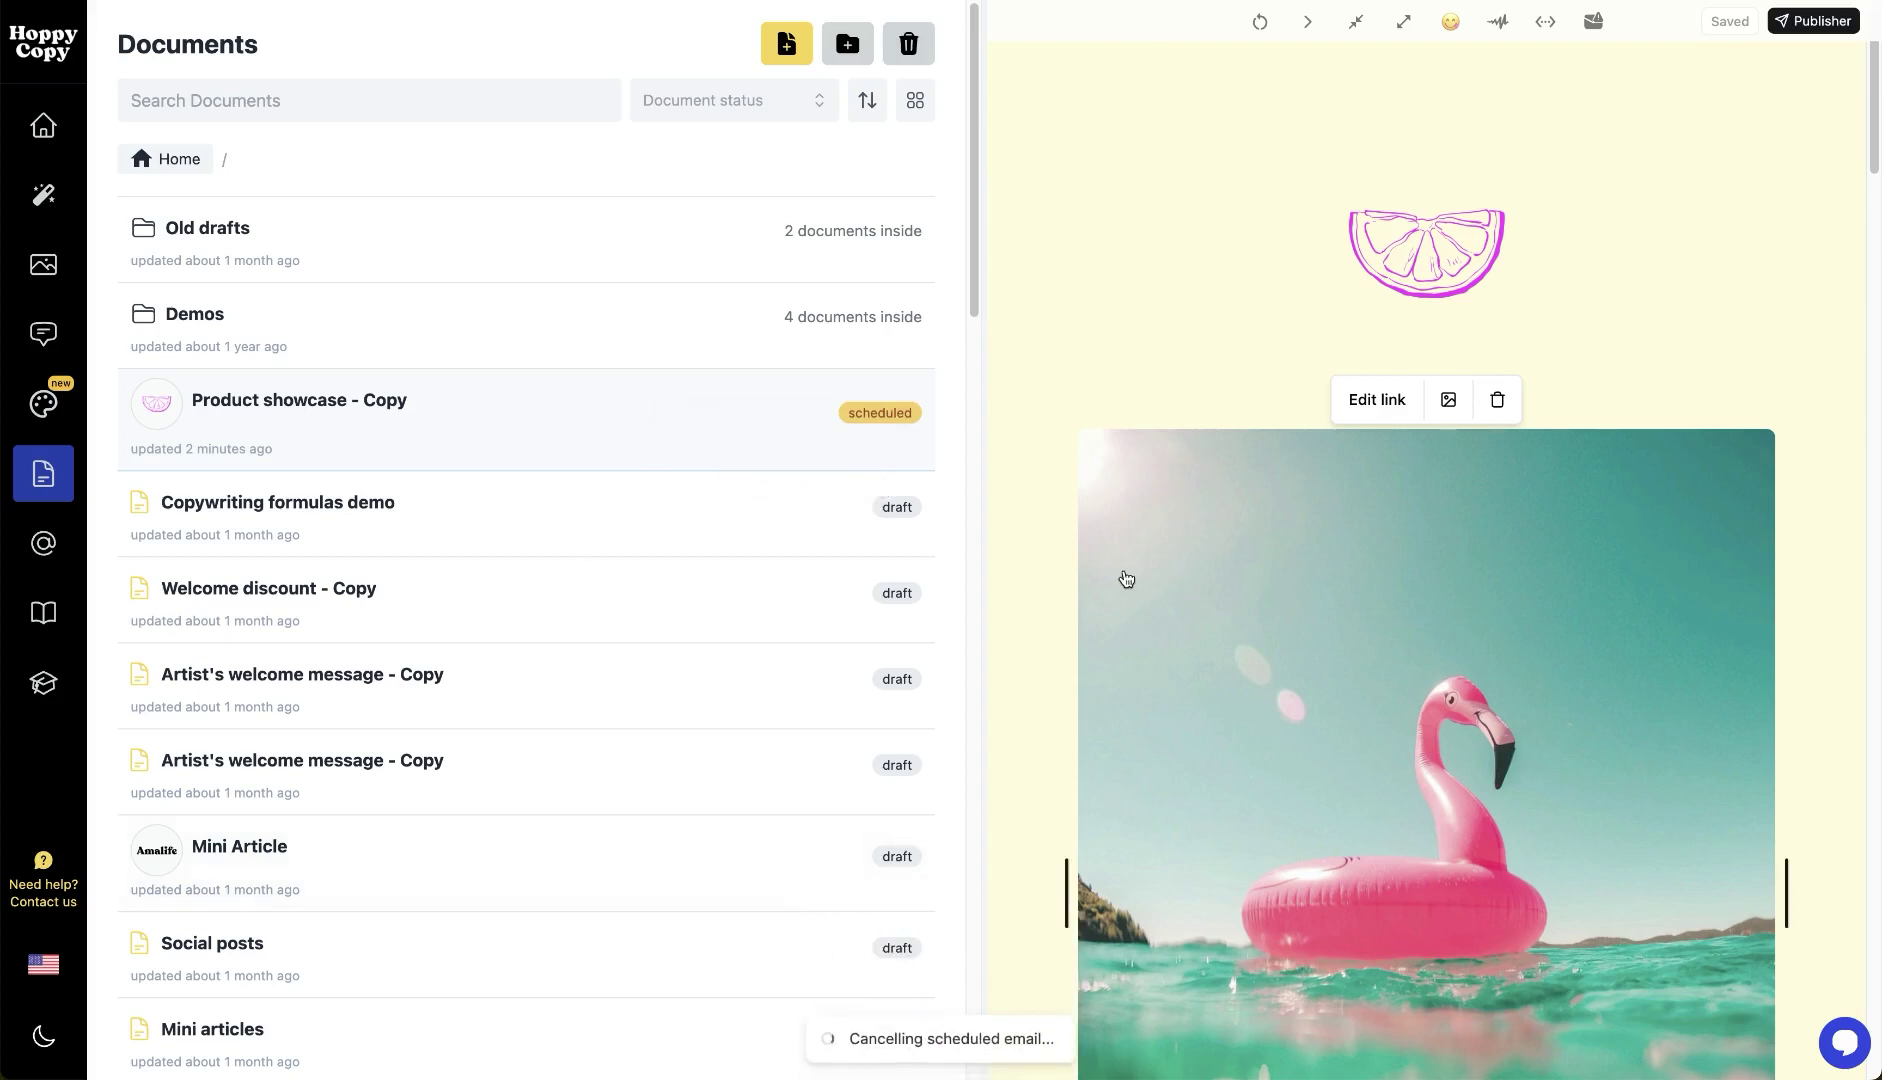
pyautogui.click(726, 414)
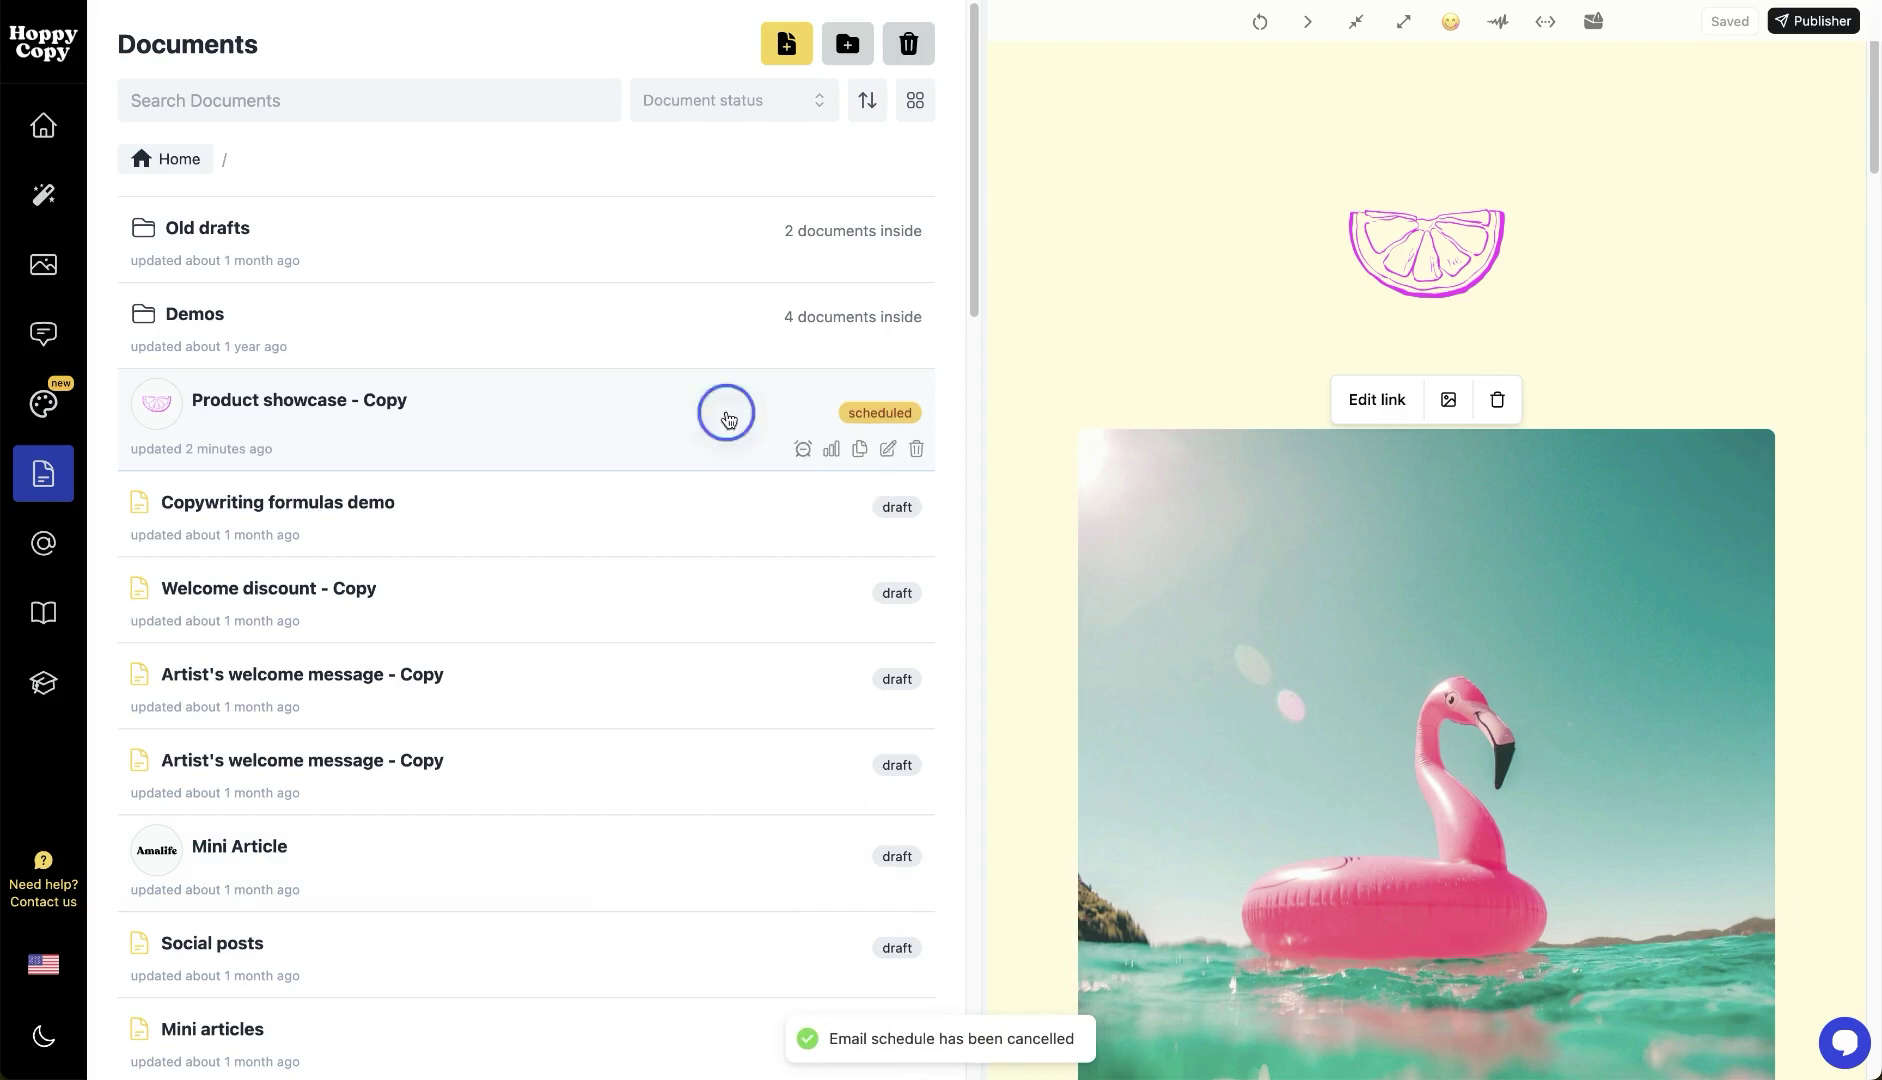
pyautogui.click(1836, 22)
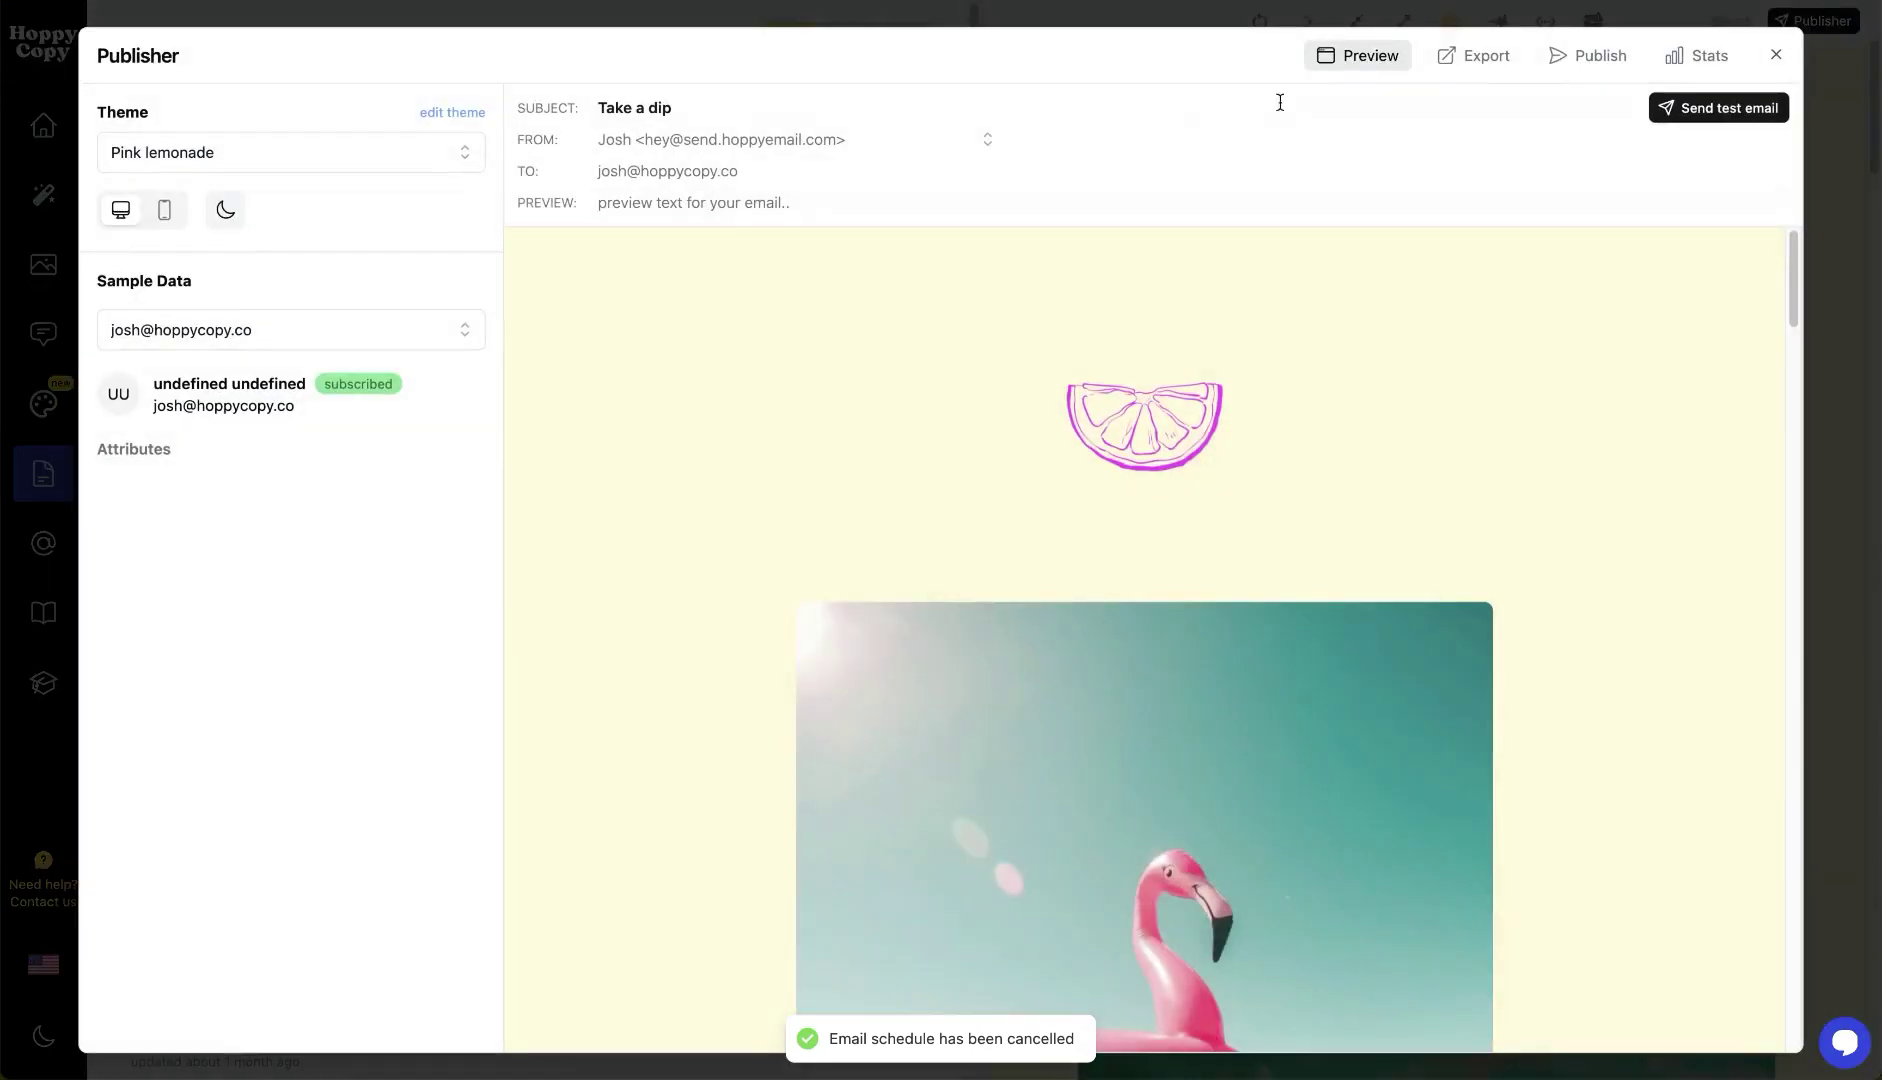
# Step: Replace Subscribed with Influencers (1) as the send audience
pyautogui.click(1598, 55)
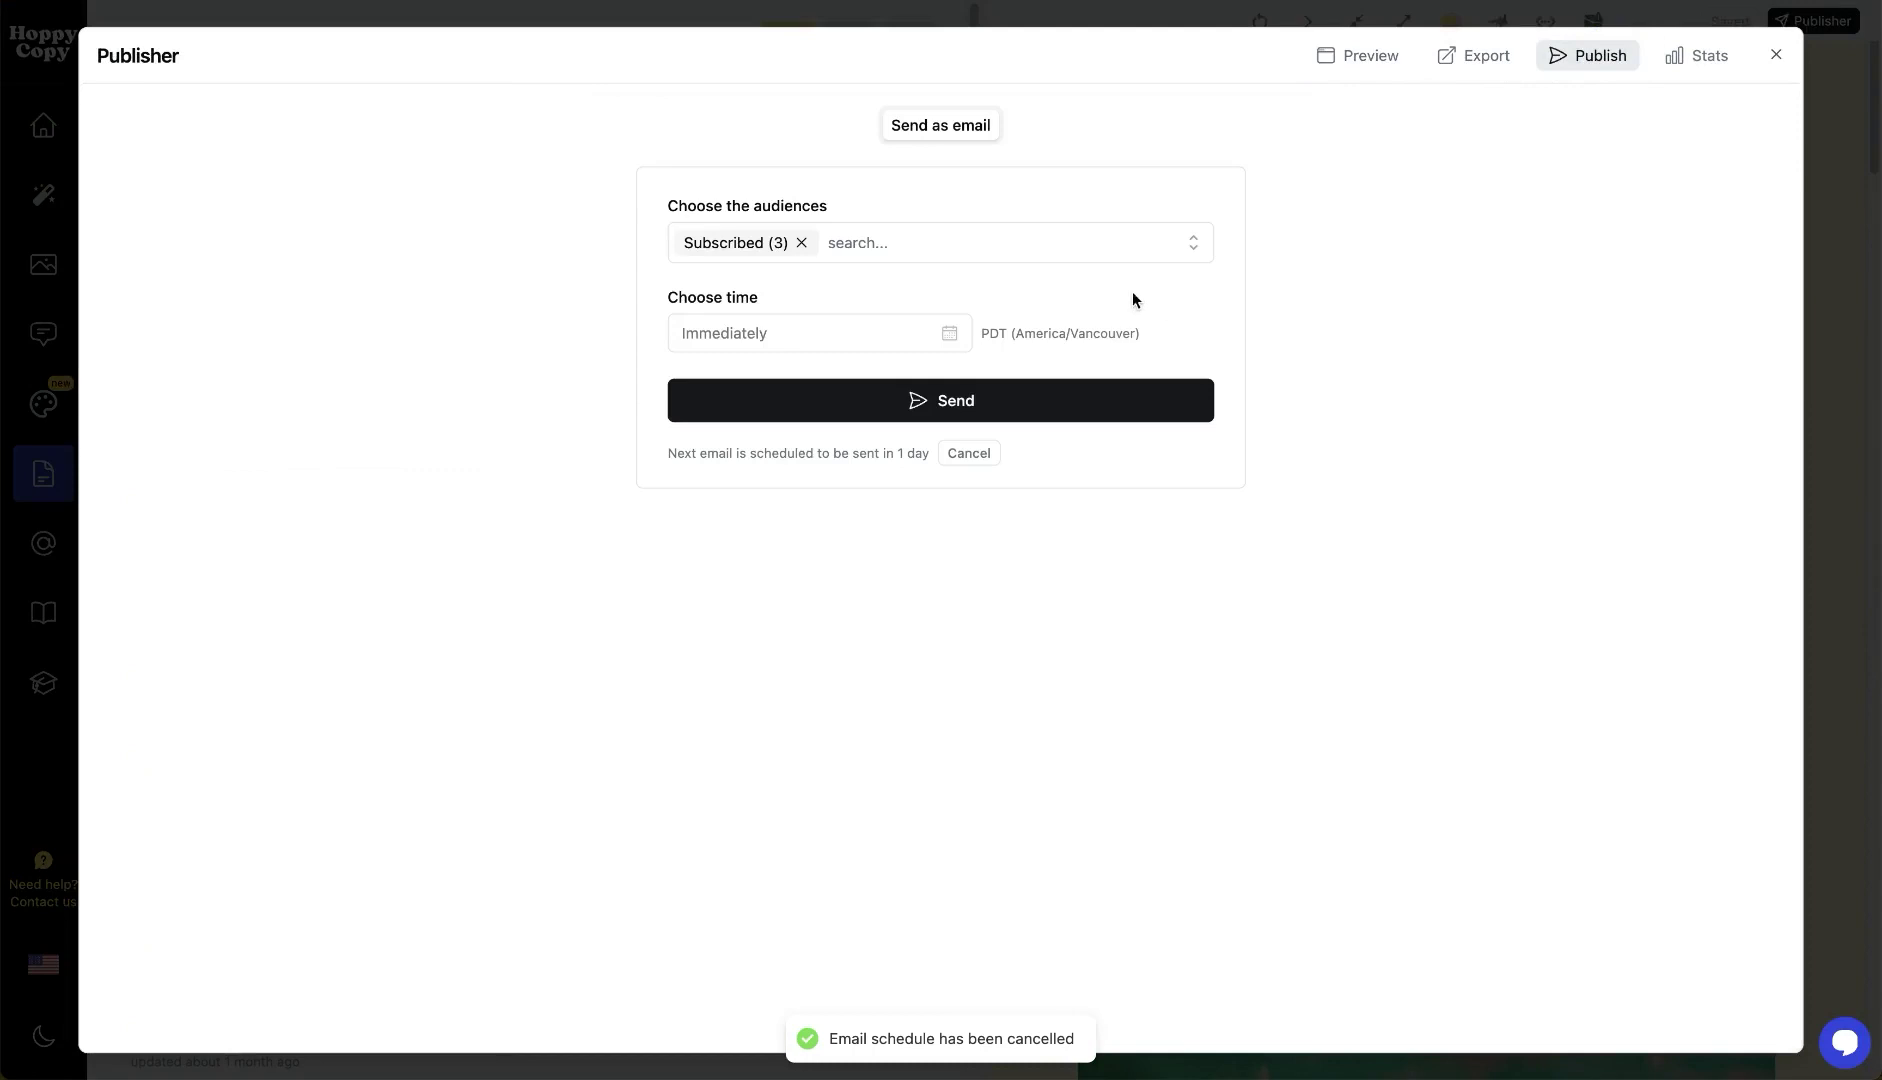
pyautogui.click(868, 242)
pyautogui.click(801, 242)
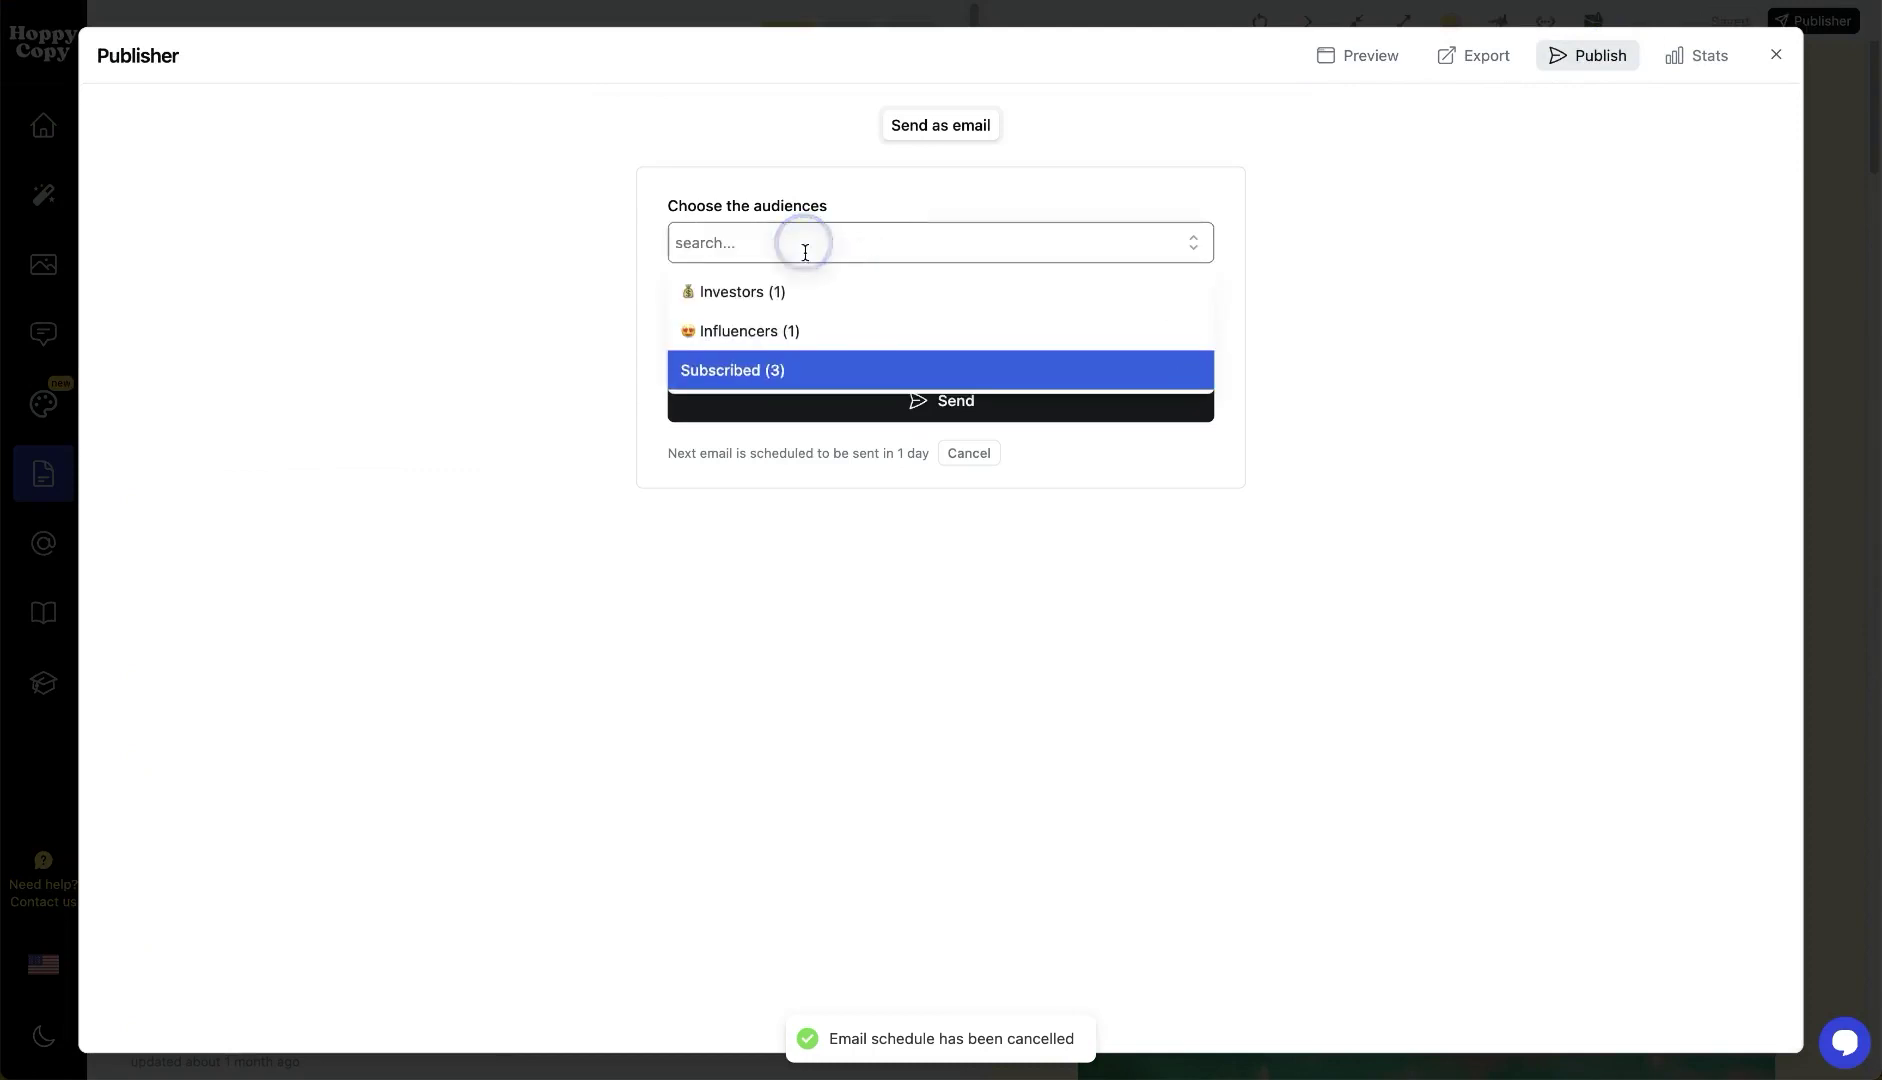
pyautogui.click(750, 329)
pyautogui.click(585, 318)
# Step: Send the email immediately and reopen the Product showcase - Copy document
pyautogui.click(847, 410)
pyautogui.click(1157, 625)
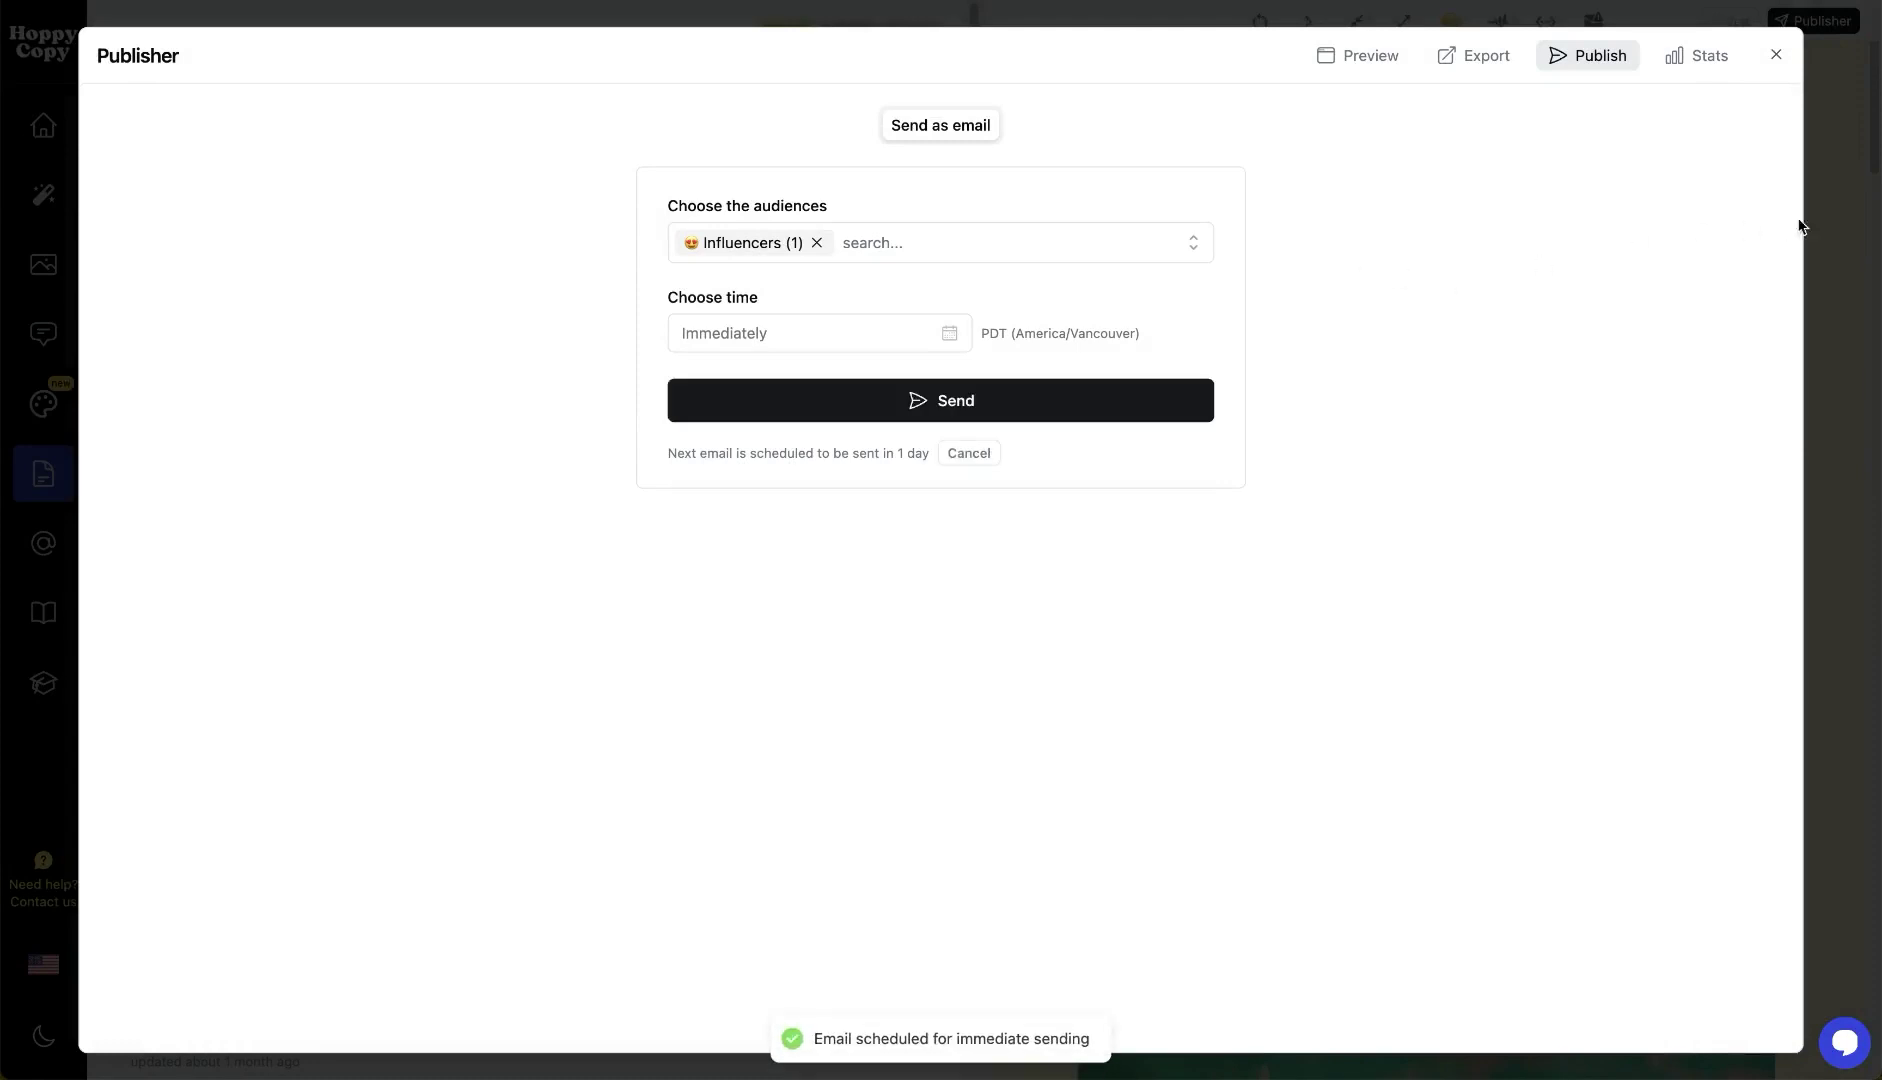
pyautogui.click(1850, 218)
pyautogui.click(641, 443)
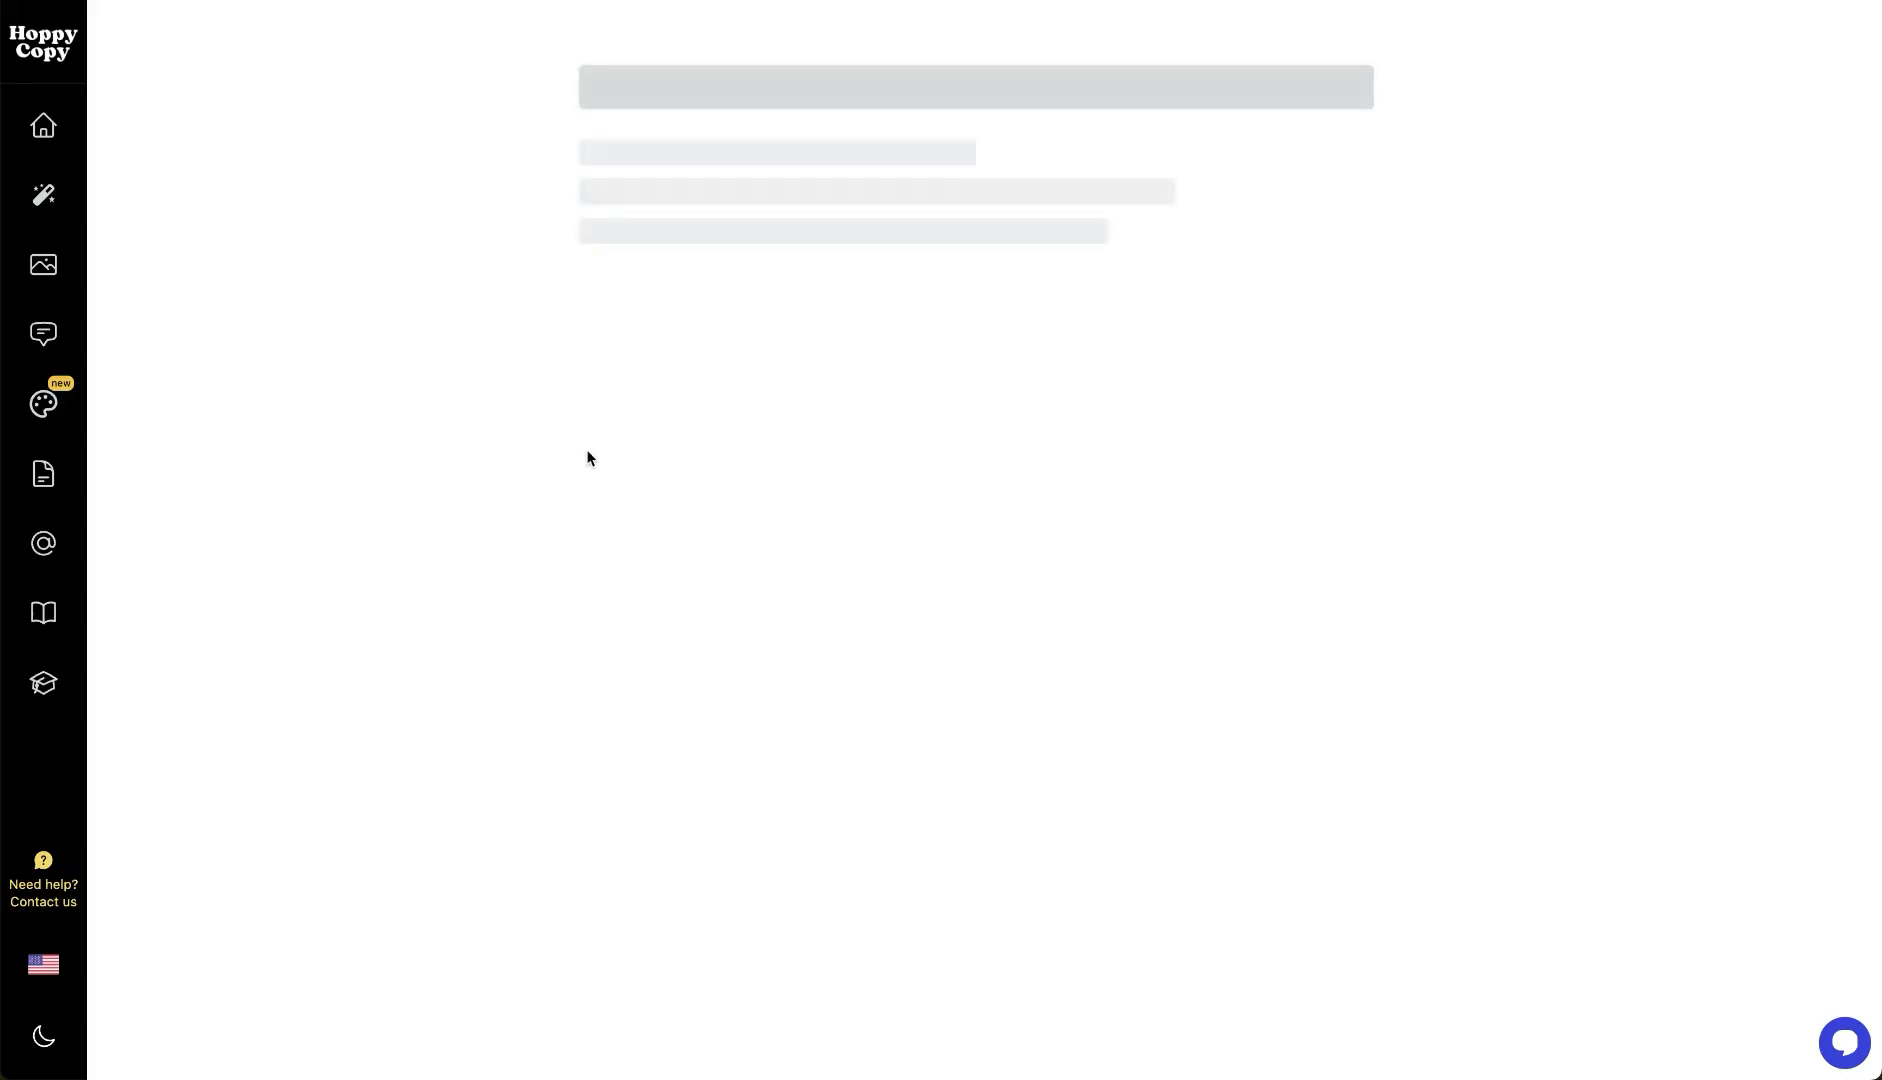
# Step: Show Product showcase - Copy's stats: 1 sent, one canceled transmission
pyautogui.click(43, 473)
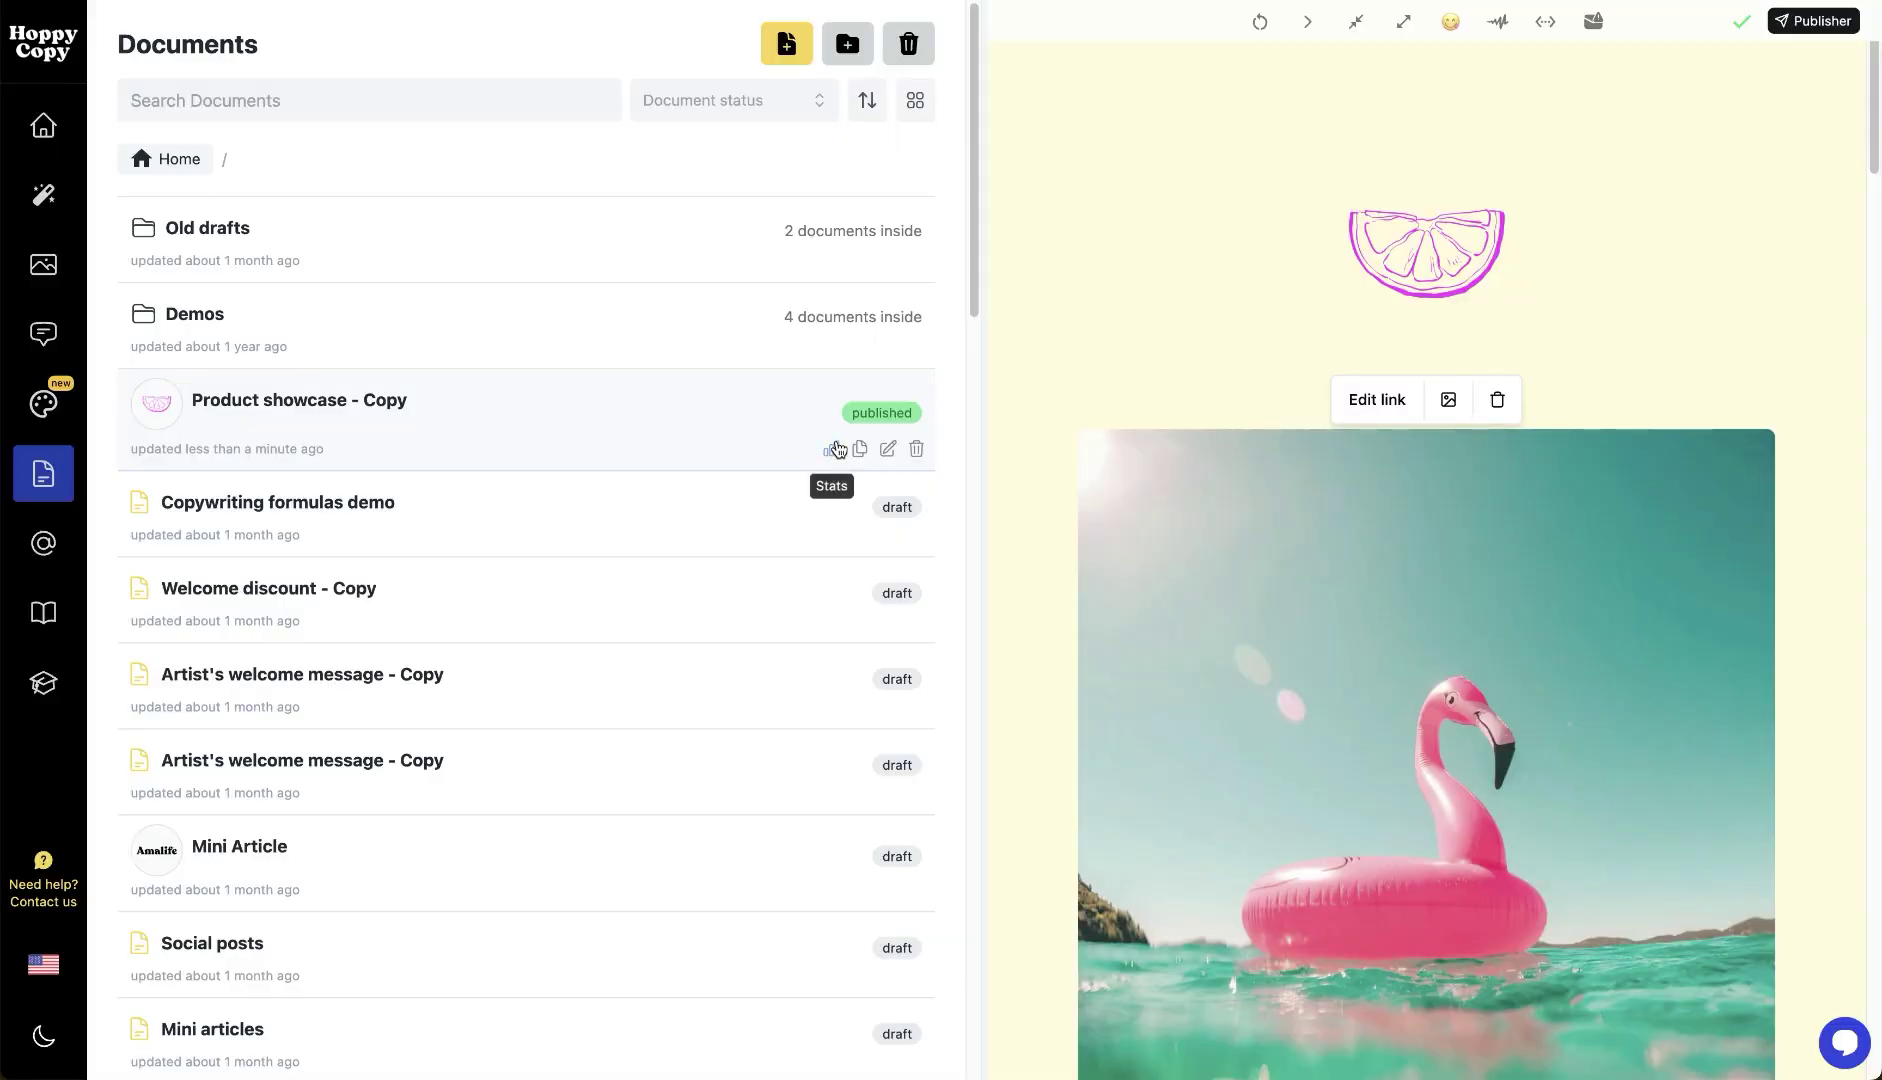
pyautogui.click(834, 450)
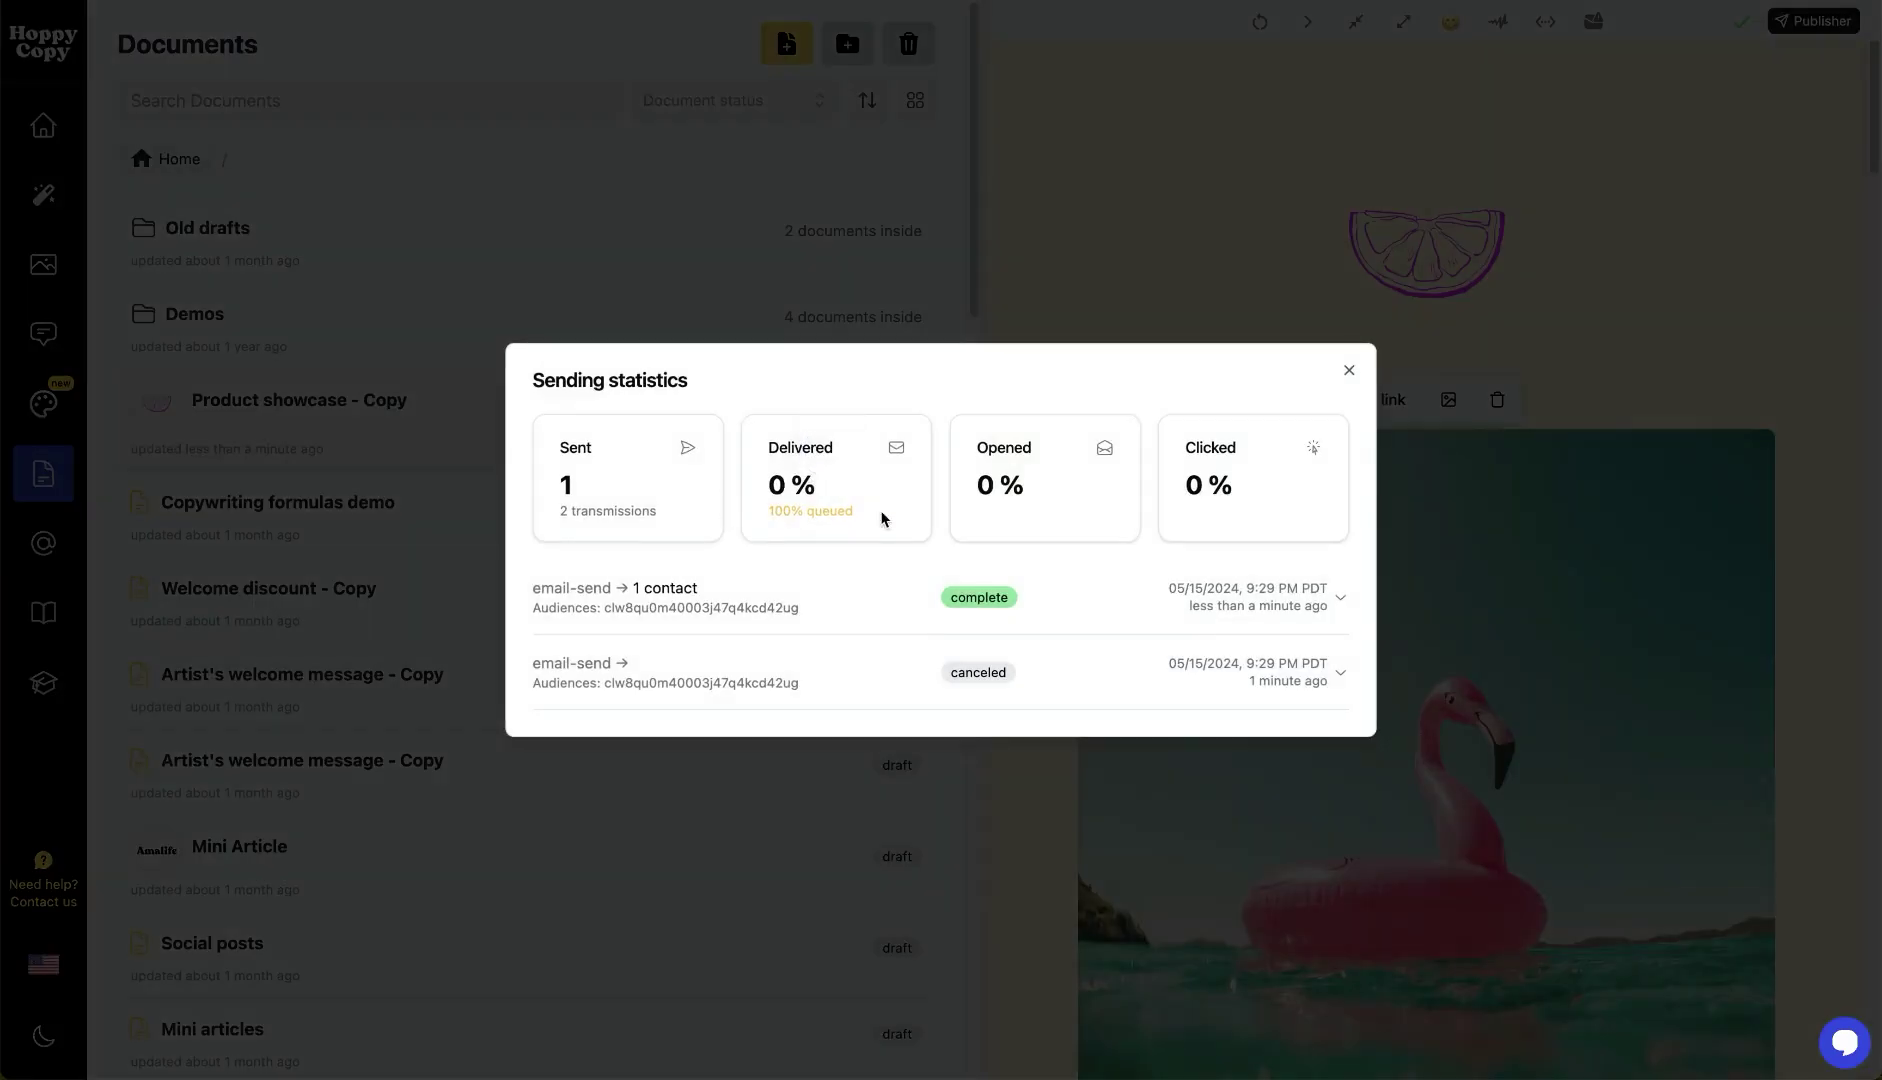